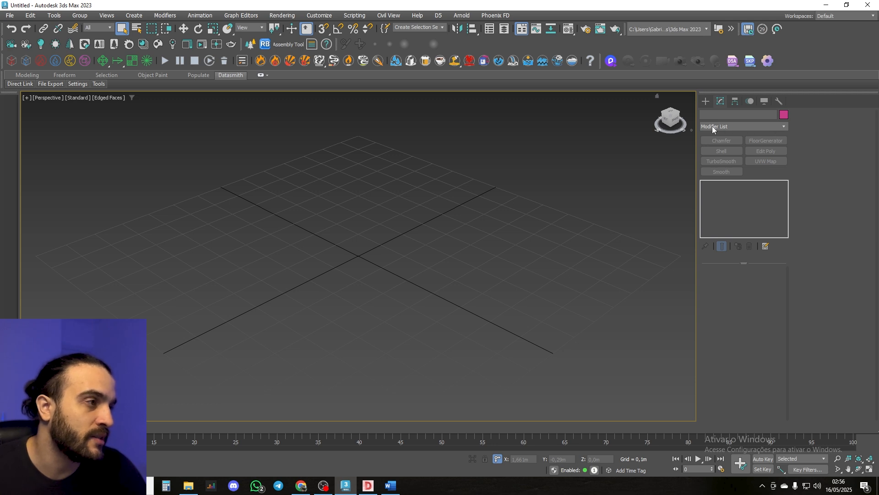
Open the modifier set configuration and examine the available sets and the total number of buttons.
{"action": "right_click", "coordinate": [779, 129]}
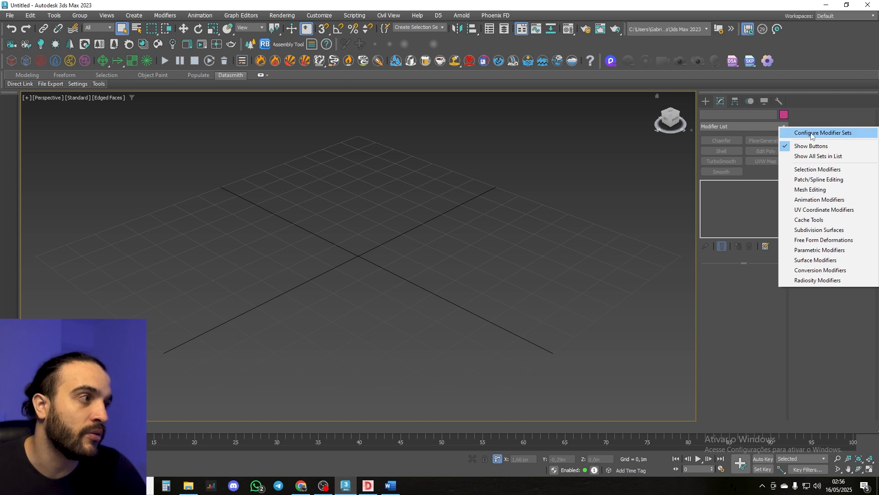
{"action": "left_click", "coordinate": [811, 133]}
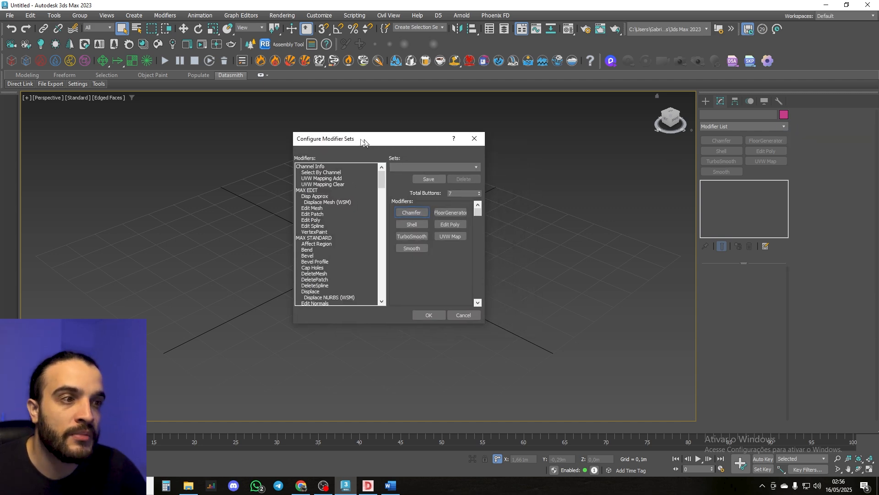
{"action": "left_click_drag", "start_coordinate": [364, 142], "coordinate": [297, 127]}
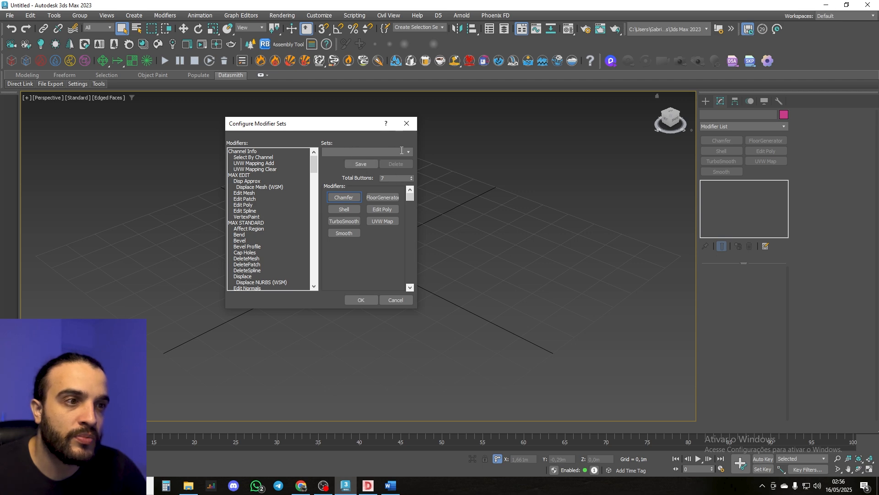
{"action": "left_click", "coordinate": [408, 151]}
{"action": "left_click", "coordinate": [404, 145]}
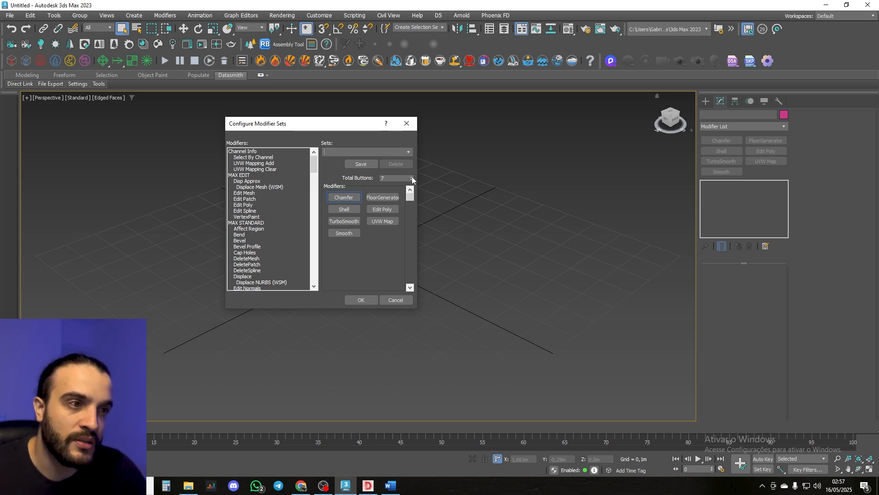
{"action": "left_click_drag", "start_coordinate": [387, 178], "coordinate": [372, 178]}
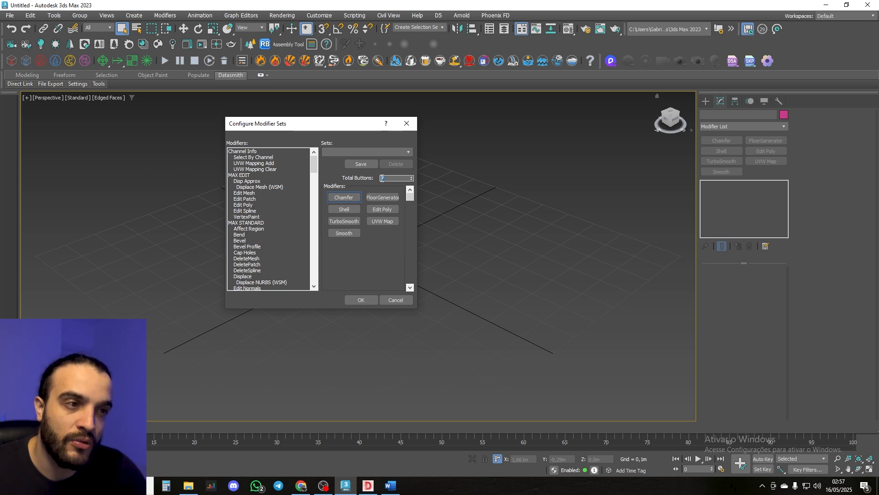
Find Chamfer among the Standard modifiers, assign it to the first button of the modifier set, and accept the configuration.
{"action": "left_click", "coordinate": [341, 197]}
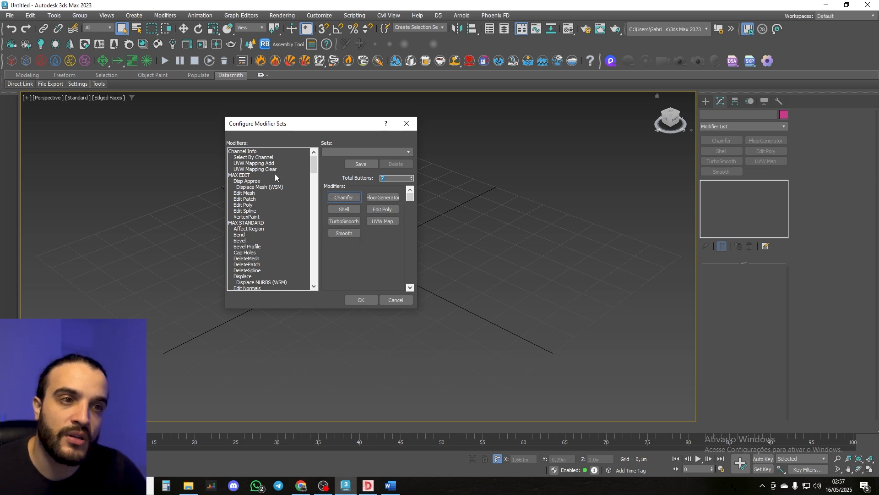
{"action": "left_click", "coordinate": [342, 197]}
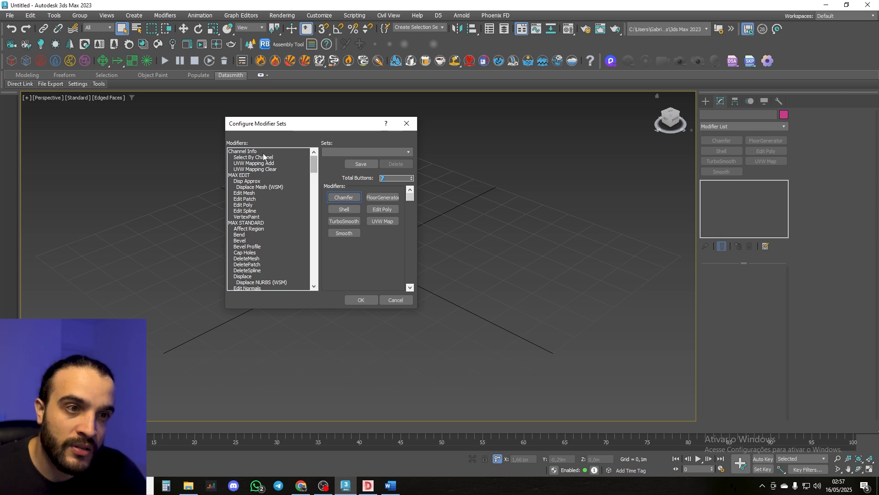
{"action": "left_click_drag", "start_coordinate": [313, 163], "coordinate": [312, 161]}
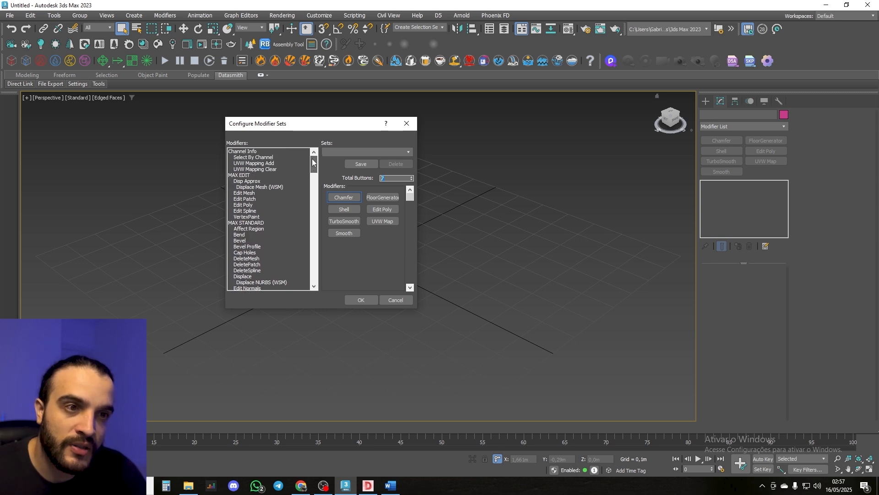
{"action": "left_click", "coordinate": [339, 197]}
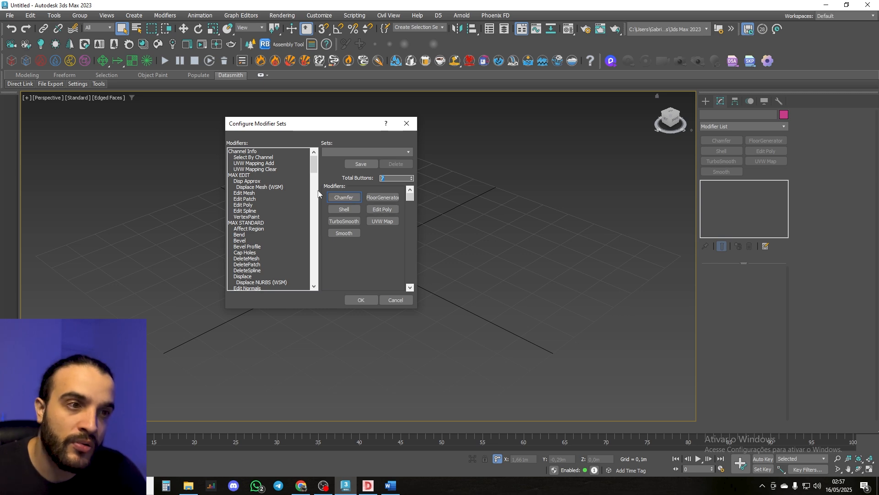
{"action": "left_click_drag", "start_coordinate": [316, 160], "coordinate": [286, 156]}
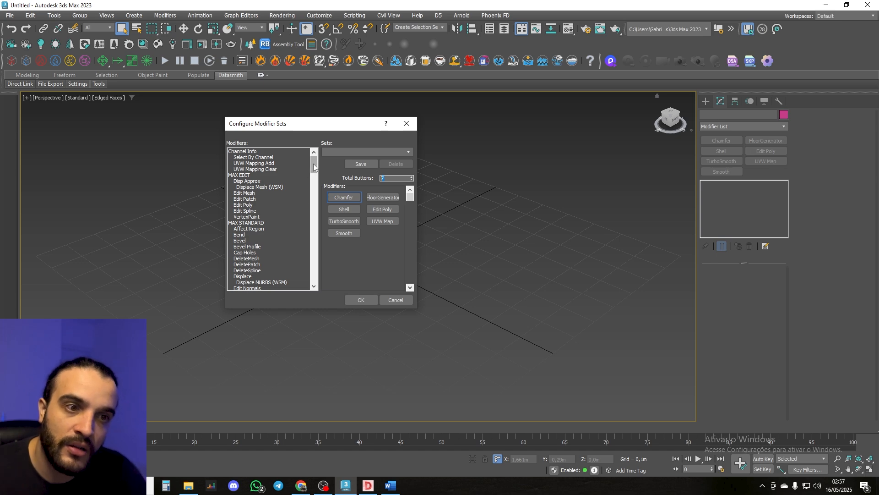
{"action": "left_click_drag", "start_coordinate": [313, 163], "coordinate": [315, 229]}
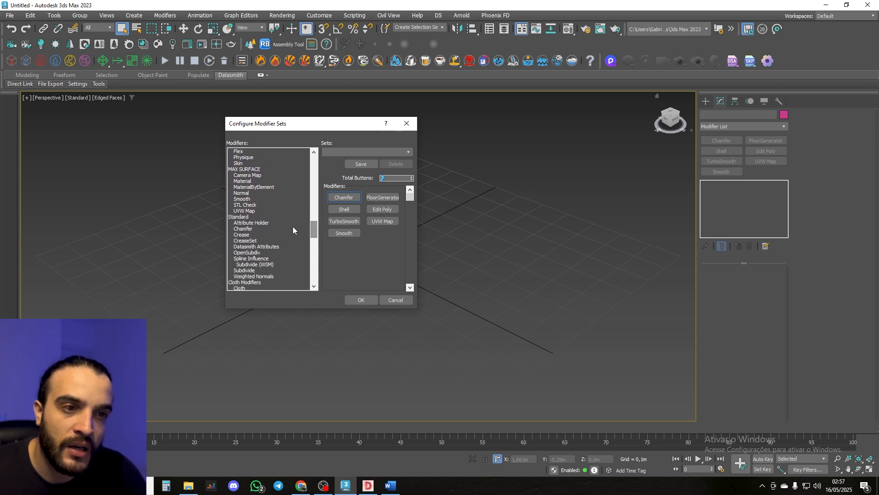
{"action": "left_click", "coordinate": [246, 229]}
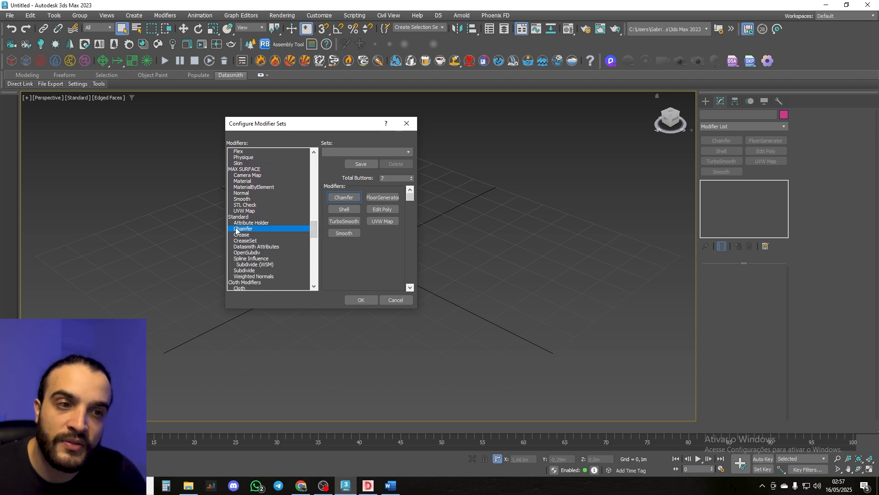
{"action": "mouse_move", "coordinate": [237, 228]}
{"action": "left_mouse_down"}
{"action": "mouse_move", "coordinate": [274, 231]}
{"action": "mouse_move", "coordinate": [312, 211]}
{"action": "mouse_move", "coordinate": [246, 231]}
{"action": "left_mouse_up"}
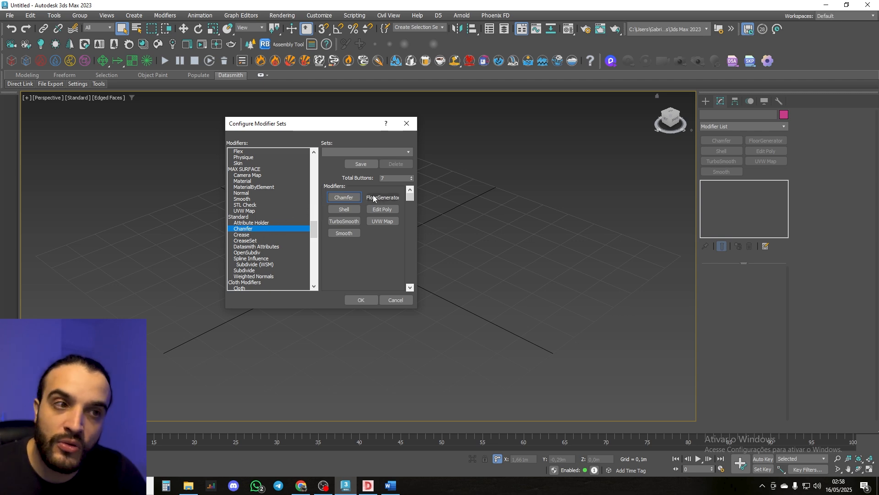
{"action": "left_click", "coordinate": [339, 200]}
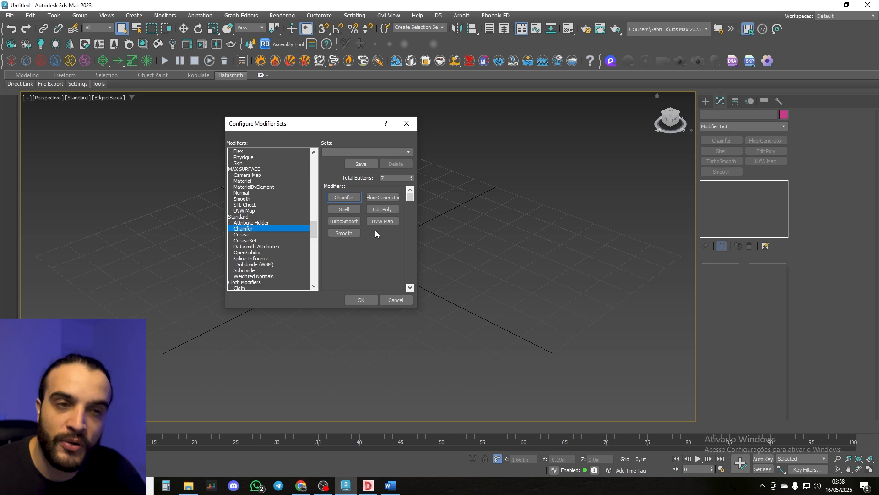
{"action": "left_click", "coordinate": [362, 300]}
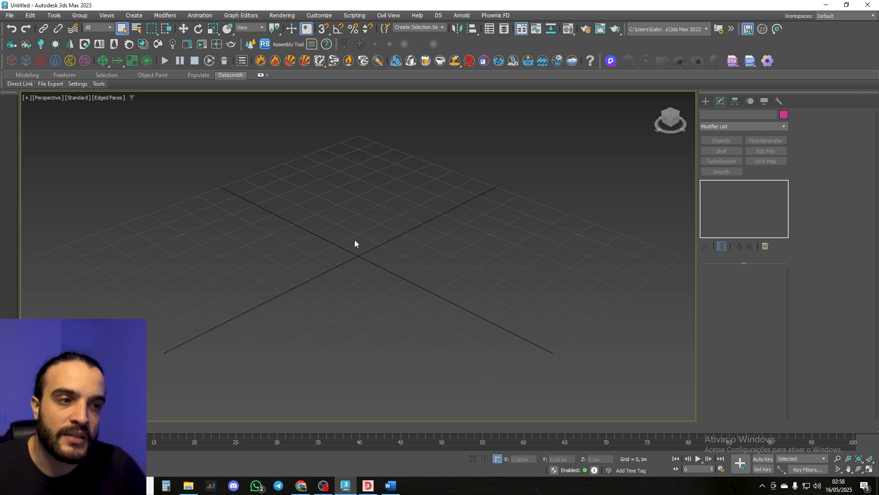
Start importing the AutoCAD drawing Arquitetônico.dwg into the scene.
{"action": "mouse_move", "coordinate": [363, 257]}
{"action": "middle_mouse_down"}
{"action": "mouse_move", "coordinate": [359, 244]}
{"action": "mouse_move", "coordinate": [370, 251]}
{"action": "middle_mouse_up"}
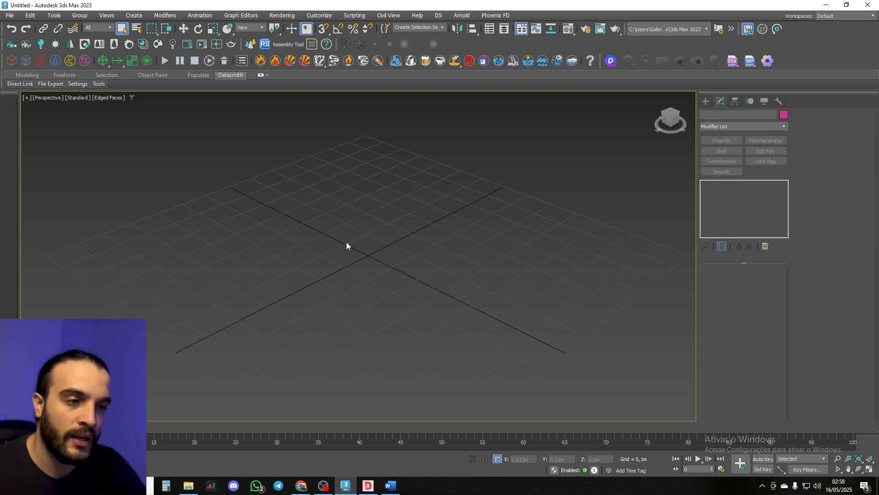
{"action": "left_click", "coordinate": [9, 16]}
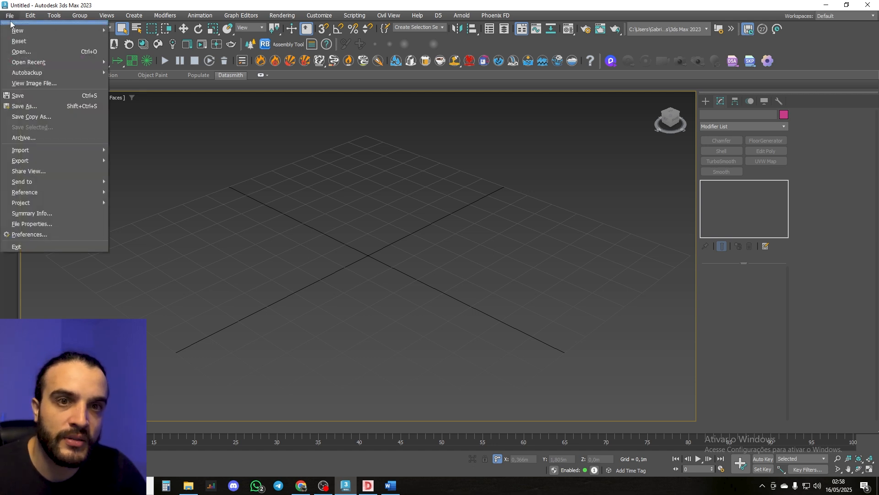
{"action": "mouse_move", "coordinate": [51, 149]}
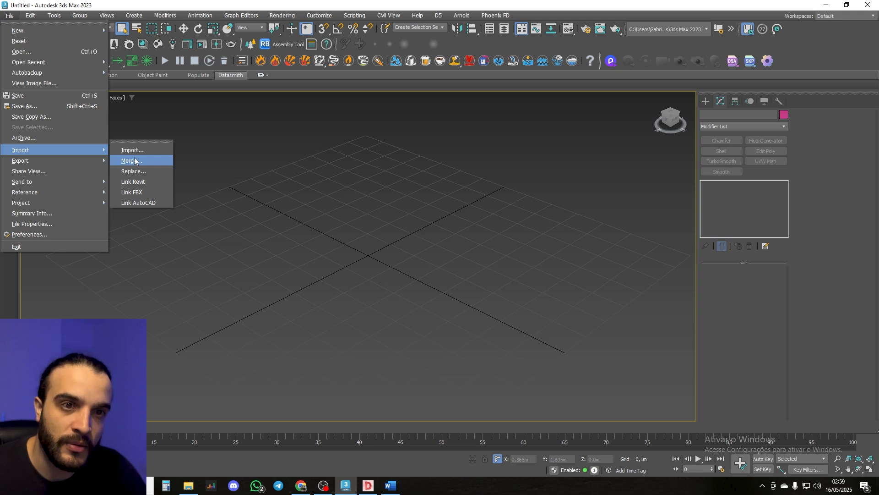
{"action": "left_click", "coordinate": [131, 150]}
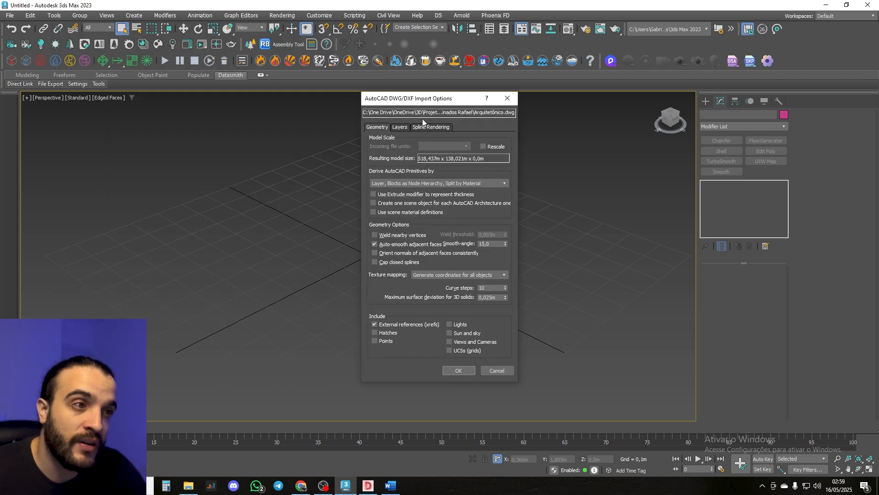
{"action": "left_click_drag", "start_coordinate": [424, 100], "coordinate": [406, 102]}
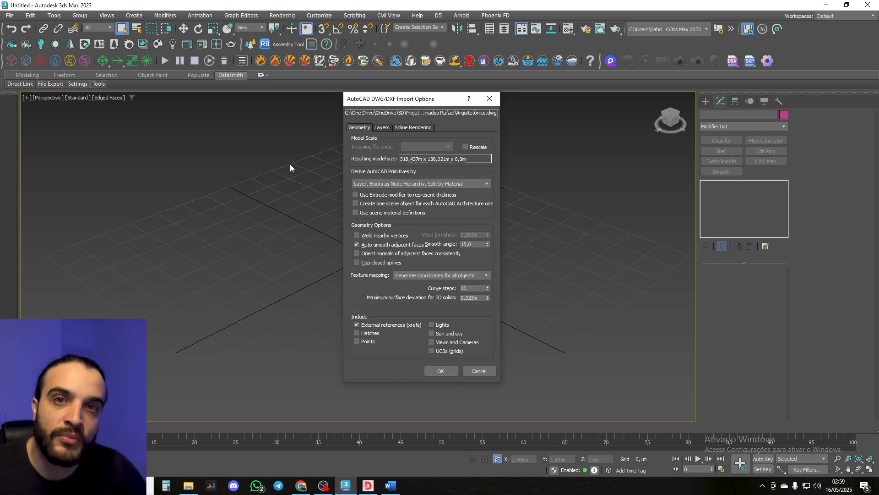
{"action": "left_click", "coordinate": [465, 148]}
{"action": "left_click", "coordinate": [440, 147]}
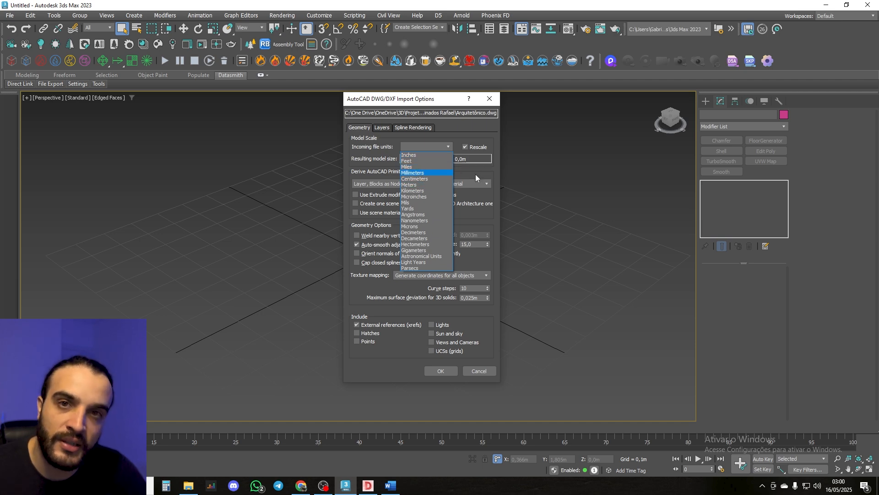
{"action": "left_click", "coordinate": [464, 147]}
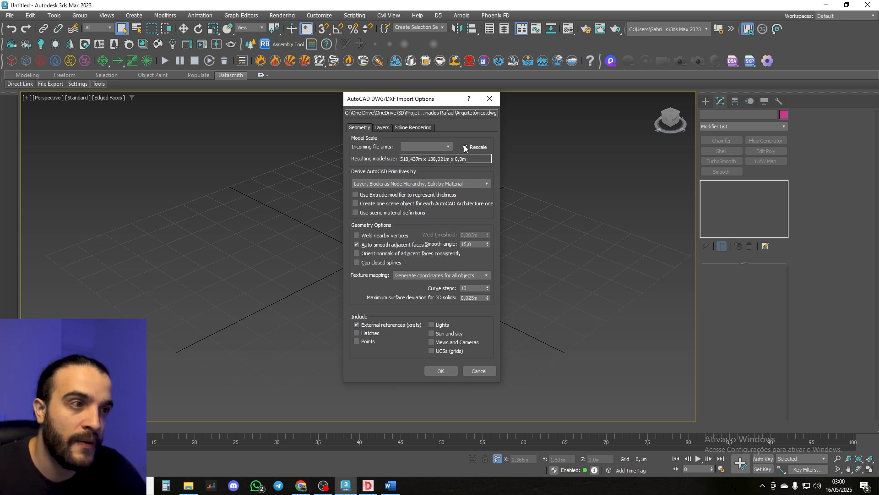
{"action": "left_click", "coordinate": [465, 147]}
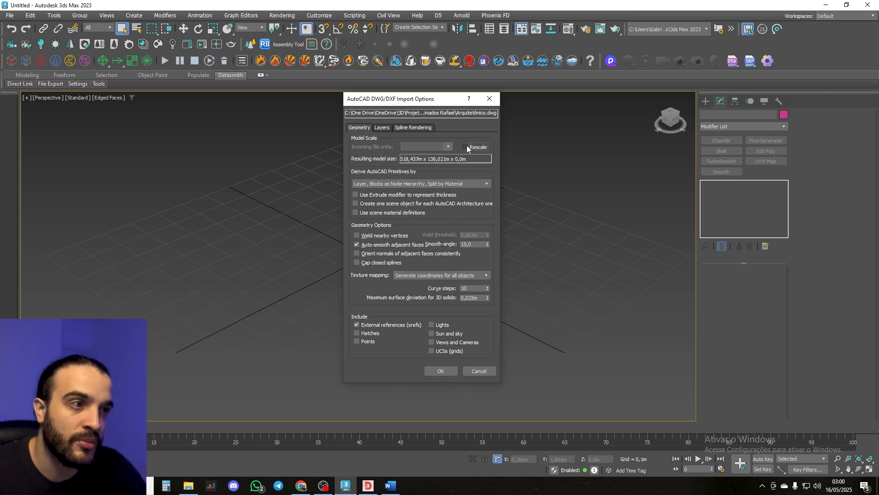
Accept the DWG import options without rescaling and frame the imported floor plans in the Top view.
{"action": "left_click", "coordinate": [442, 368]}
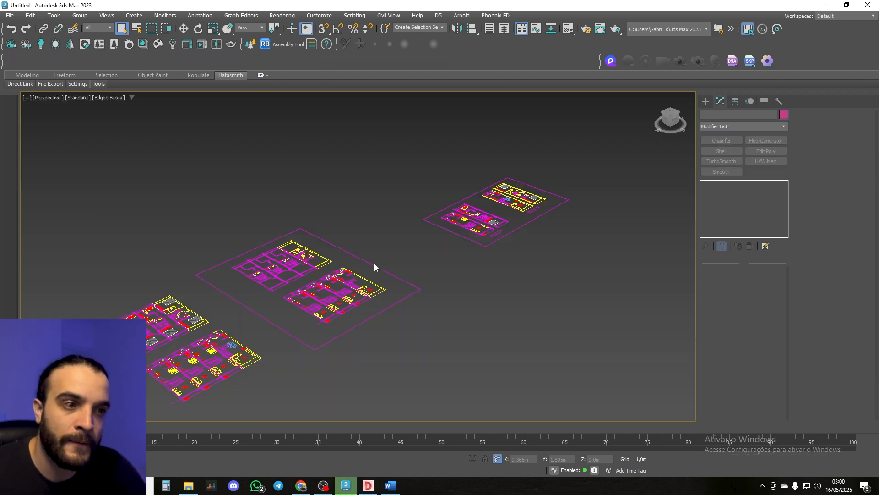
{"action": "middle_click_drag", "start_coordinate": [329, 284], "coordinate": [381, 256]}
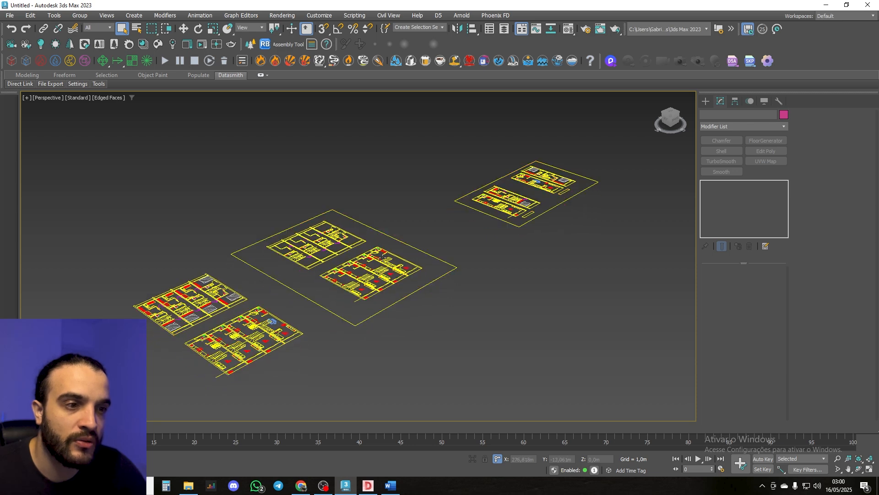
{"action": "key", "text": "t"}
{"action": "key", "text": "z"}
{"action": "scroll", "coordinate": [294, 269], "scroll_direction": "down", "scroll_amount": 2}
{"action": "middle_click_drag", "start_coordinate": [295, 267], "coordinate": [325, 256]}
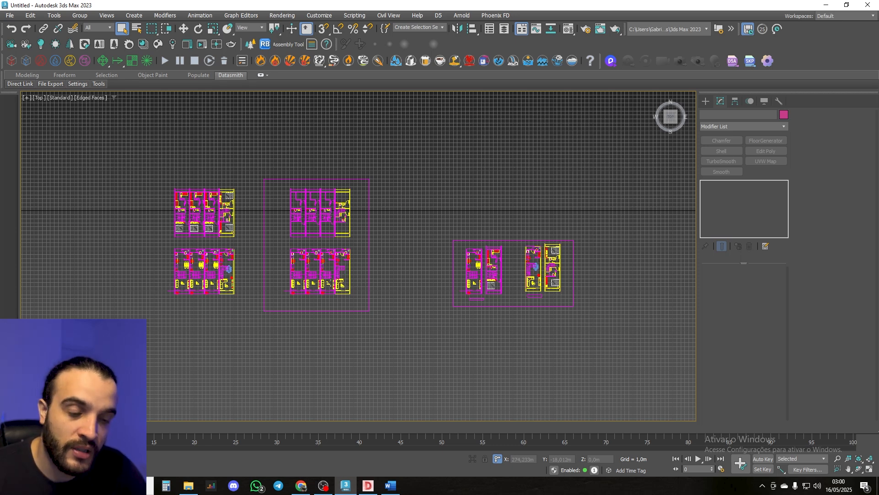
{"action": "middle_click_drag", "start_coordinate": [343, 267], "coordinate": [389, 257]}
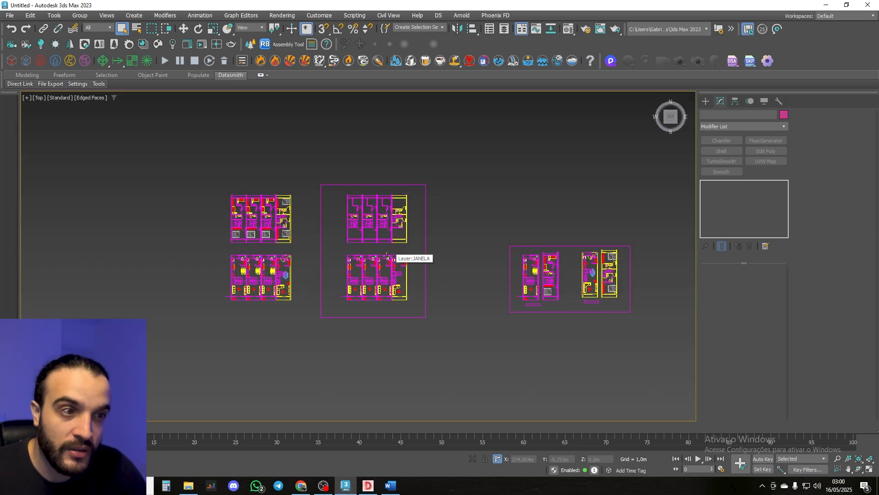
Draw a plane about 0.12 m by 0.85 m across the bedroom door opening to check the drawing's scale.
{"action": "scroll", "coordinate": [390, 258], "scroll_direction": "up", "scroll_amount": 4}
{"action": "left_click", "coordinate": [187, 200]}
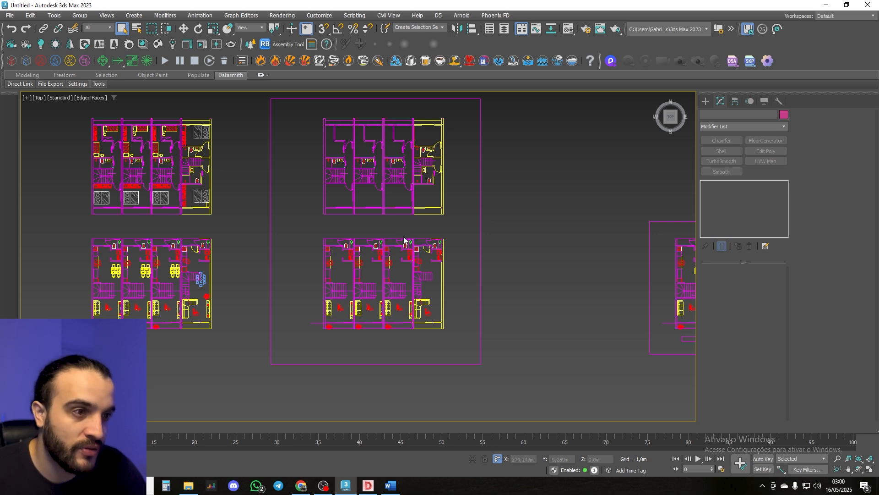
{"action": "middle_click_drag", "start_coordinate": [404, 240], "coordinate": [359, 210]}
{"action": "middle_click_drag", "start_coordinate": [299, 287], "coordinate": [330, 261]}
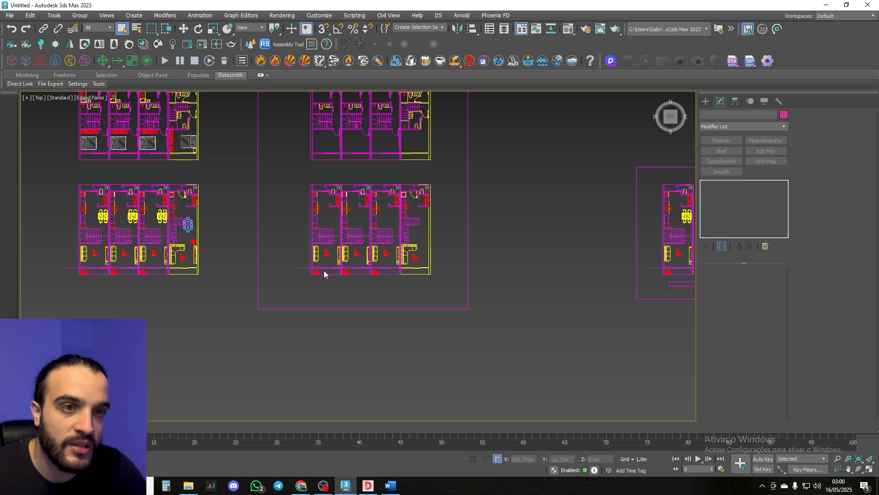
{"action": "middle_click_drag", "start_coordinate": [224, 220], "coordinate": [311, 276]}
{"action": "scroll", "coordinate": [244, 210], "scroll_direction": "up", "scroll_amount": 10}
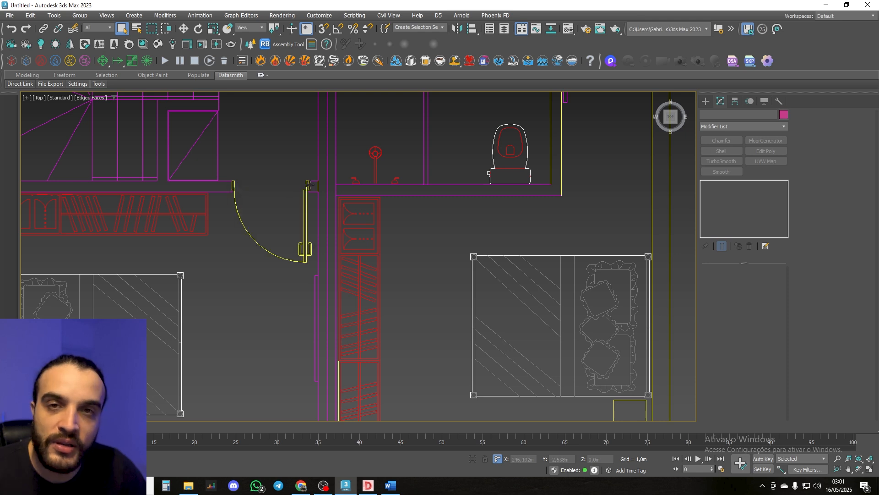
{"action": "middle_click_drag", "start_coordinate": [260, 186], "coordinate": [220, 207]}
{"action": "left_click", "coordinate": [706, 101]}
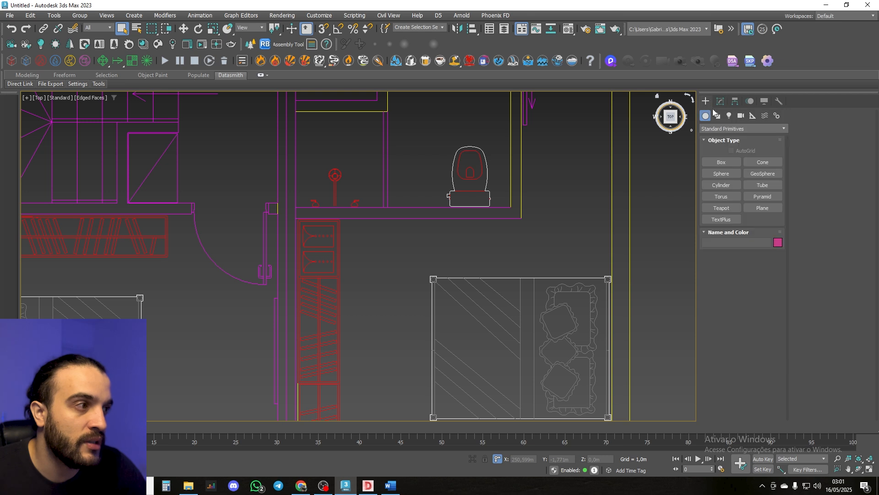
{"action": "left_click", "coordinate": [763, 208]}
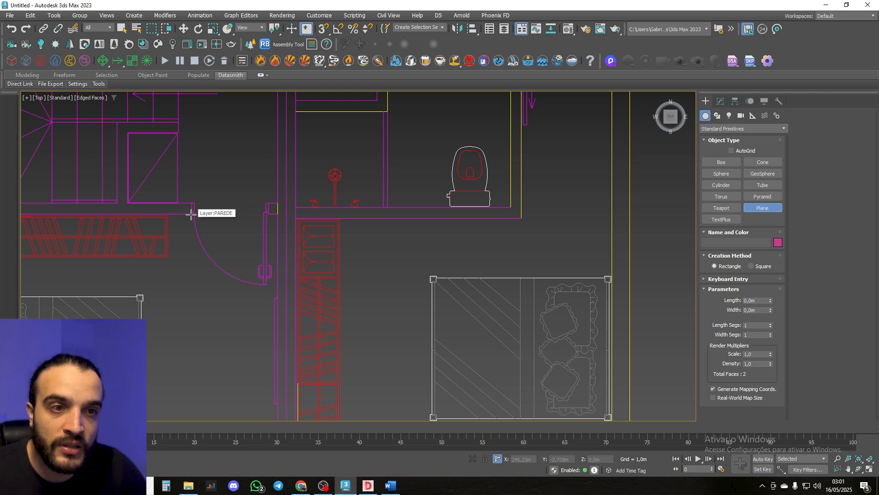
{"action": "left_click_drag", "start_coordinate": [191, 214], "coordinate": [268, 202]}
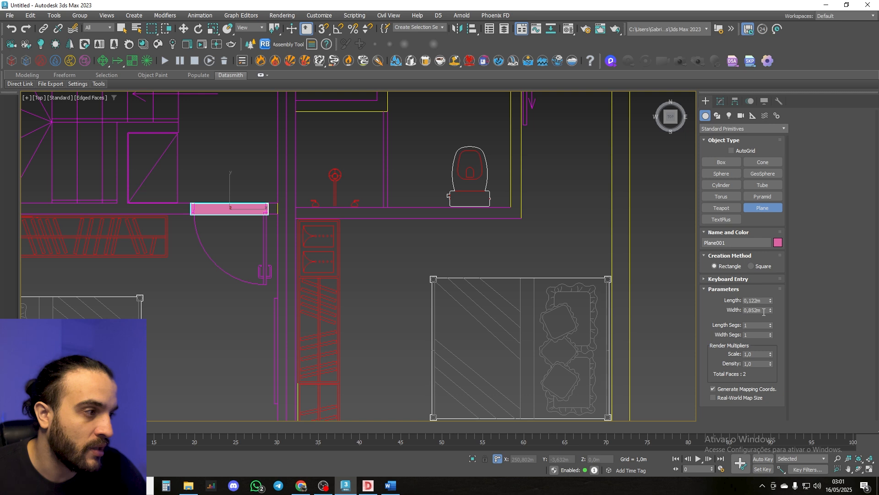
{"action": "double_click", "coordinate": [742, 310]}
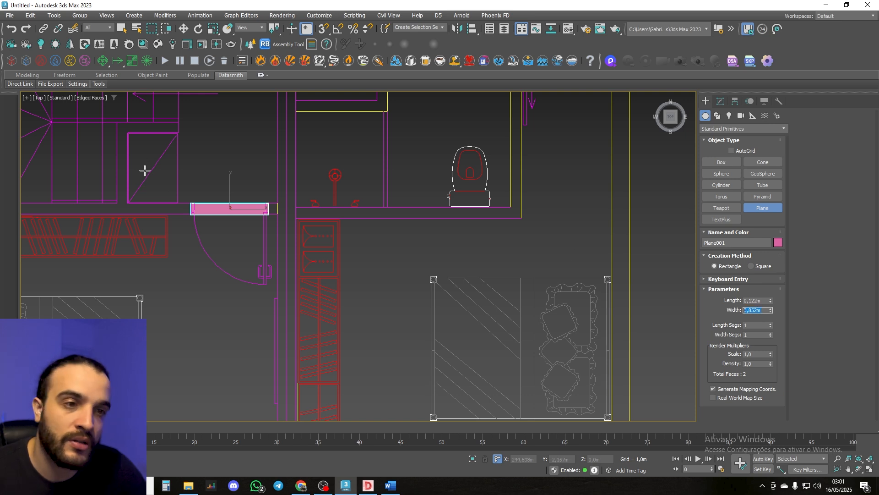
Undo the plane drawn across the door opening and return to object selection.
{"action": "middle_click_drag", "start_coordinate": [250, 224], "coordinate": [325, 251]}
{"action": "key", "text": "ctrl+z"}
{"action": "scroll", "coordinate": [247, 249], "scroll_direction": "down", "scroll_amount": 5}
{"action": "key", "text": "q"}
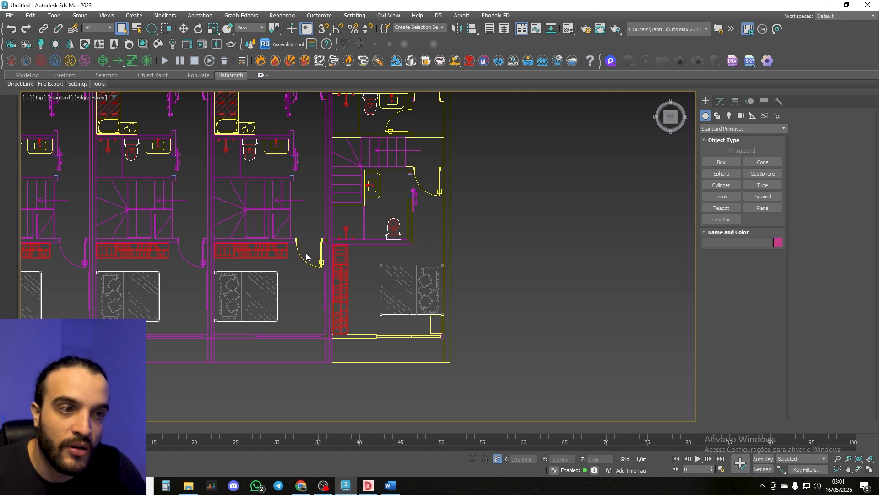
Select every imported entity to review the drawing's full extent, and clear the selection.
{"action": "scroll", "coordinate": [259, 175], "scroll_direction": "down", "scroll_amount": 10}
{"action": "key", "text": "ctrl+a"}
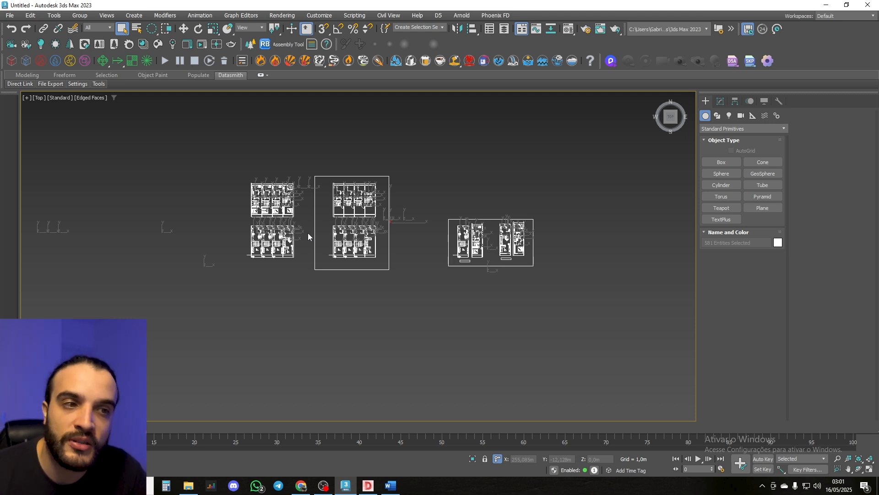
{"action": "left_click", "coordinate": [308, 232]}
{"action": "scroll", "coordinate": [308, 233], "scroll_direction": "up", "scroll_amount": 4}
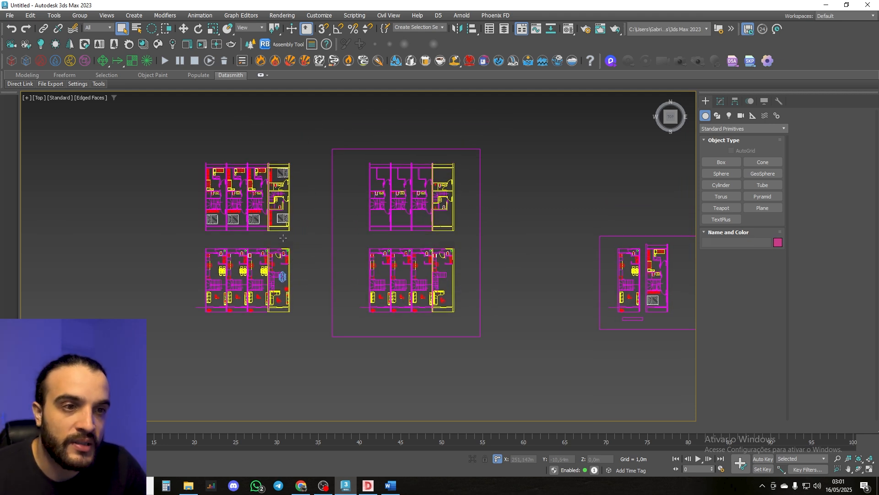
Examine the upper-floor bedrooms, bathrooms, stairs and door openings in the imported floor plan.
{"action": "middle_click_drag", "start_coordinate": [278, 232], "coordinate": [309, 244]}
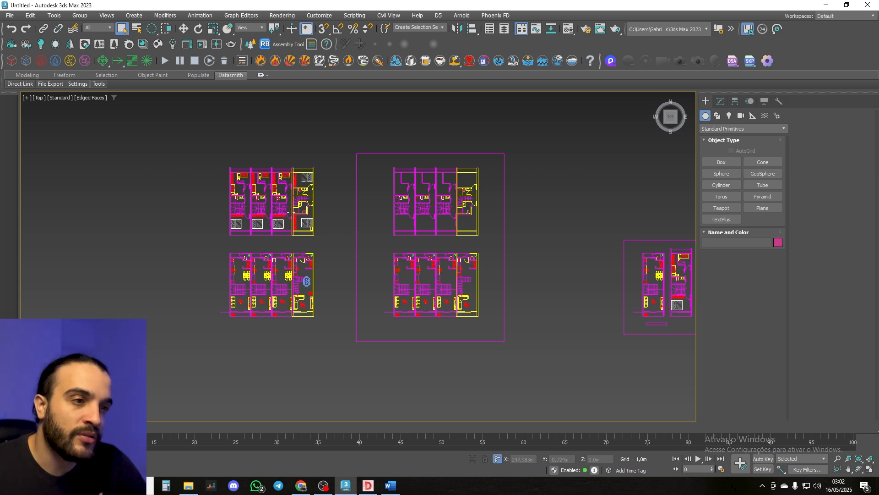
{"action": "scroll", "coordinate": [290, 212], "scroll_direction": "up", "scroll_amount": 5}
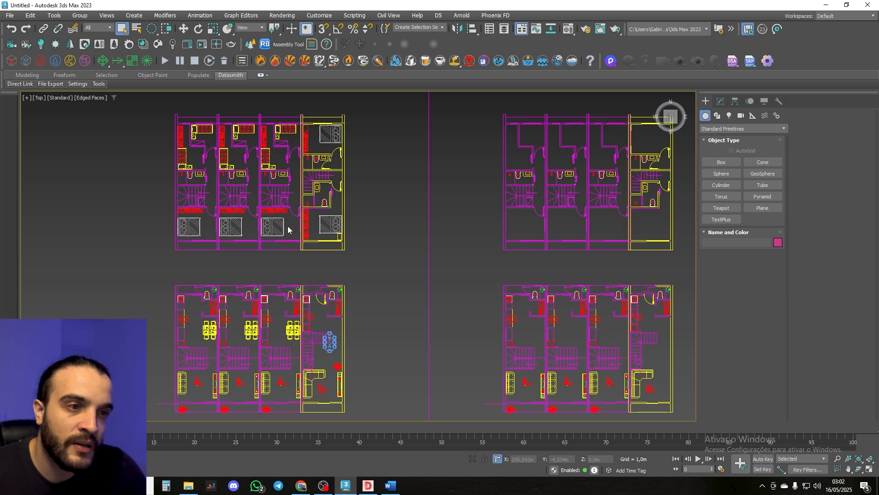
{"action": "scroll", "coordinate": [287, 226], "scroll_direction": "up", "scroll_amount": 3}
{"action": "scroll", "coordinate": [306, 226], "scroll_direction": "up", "scroll_amount": 3}
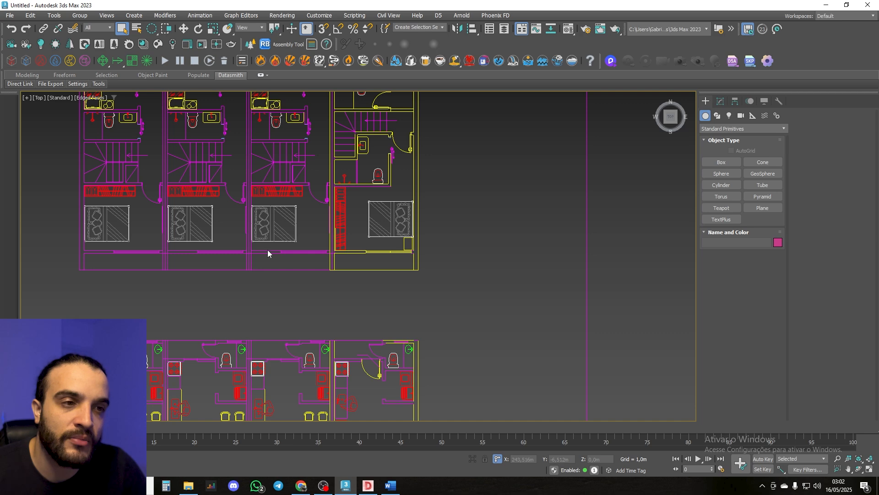
{"action": "middle_click_drag", "start_coordinate": [297, 219], "coordinate": [350, 227]}
{"action": "scroll", "coordinate": [359, 243], "scroll_direction": "up", "scroll_amount": 6}
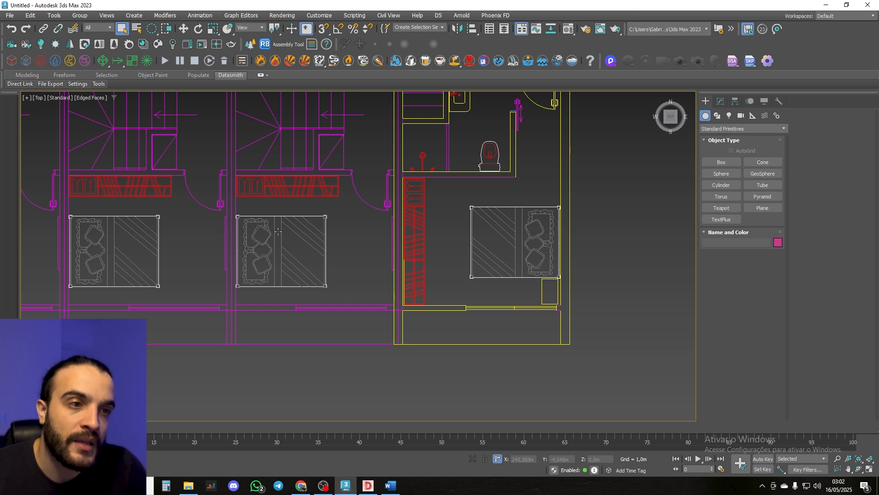
{"action": "middle_click_drag", "start_coordinate": [341, 232], "coordinate": [336, 231]}
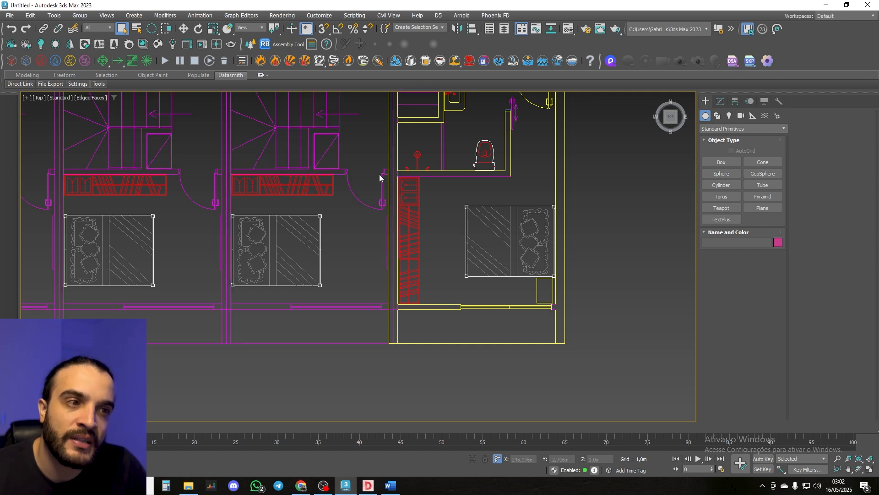
{"action": "middle_click_drag", "start_coordinate": [343, 216], "coordinate": [314, 375]}
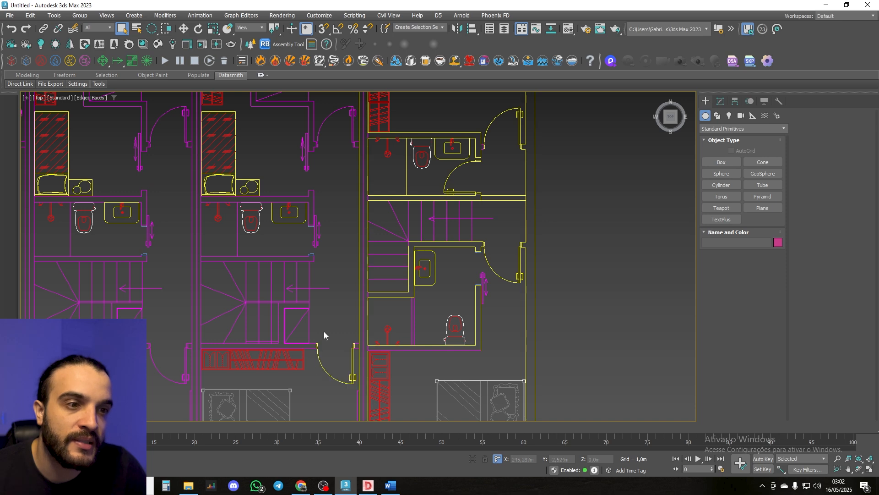
{"action": "middle_click_drag", "start_coordinate": [314, 286], "coordinate": [341, 187]}
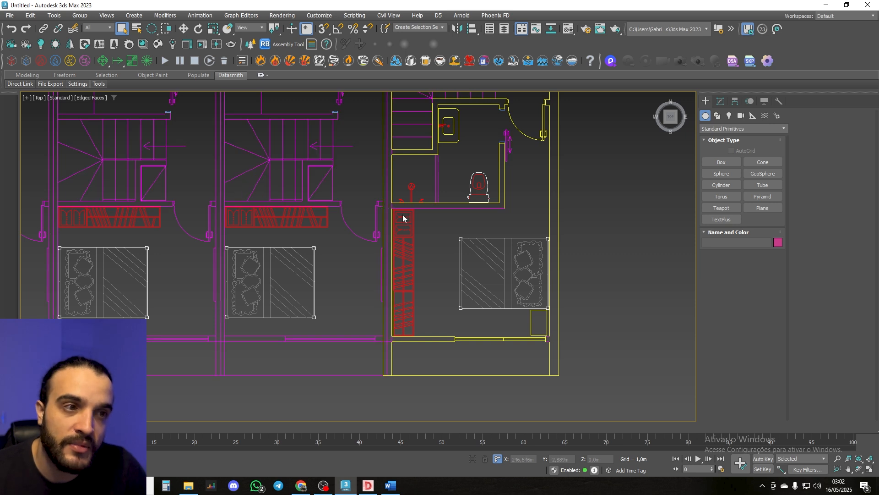
{"action": "middle_click_drag", "start_coordinate": [353, 261], "coordinate": [351, 246]}
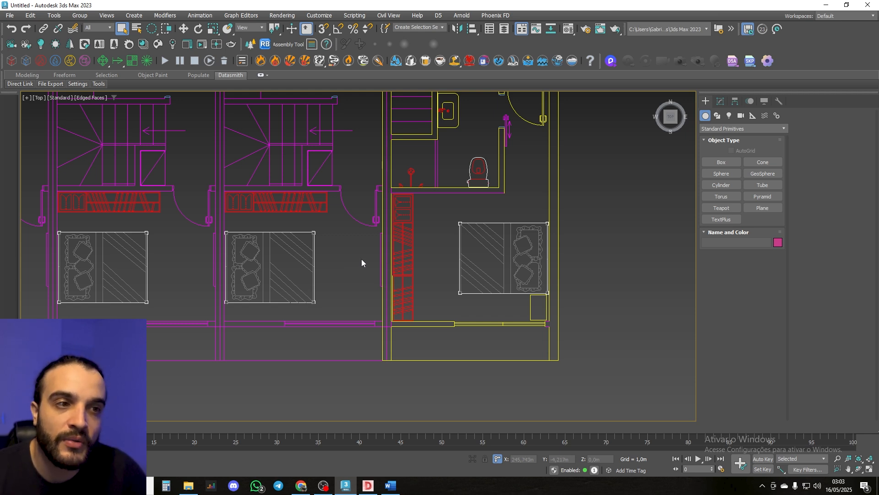
{"action": "middle_click_drag", "start_coordinate": [361, 259], "coordinate": [374, 254]}
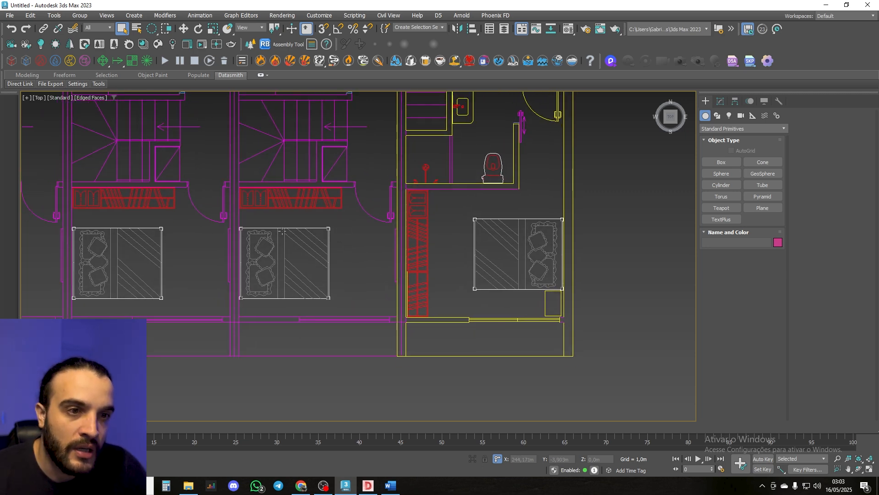
{"action": "middle_click_drag", "start_coordinate": [337, 275], "coordinate": [350, 252]}
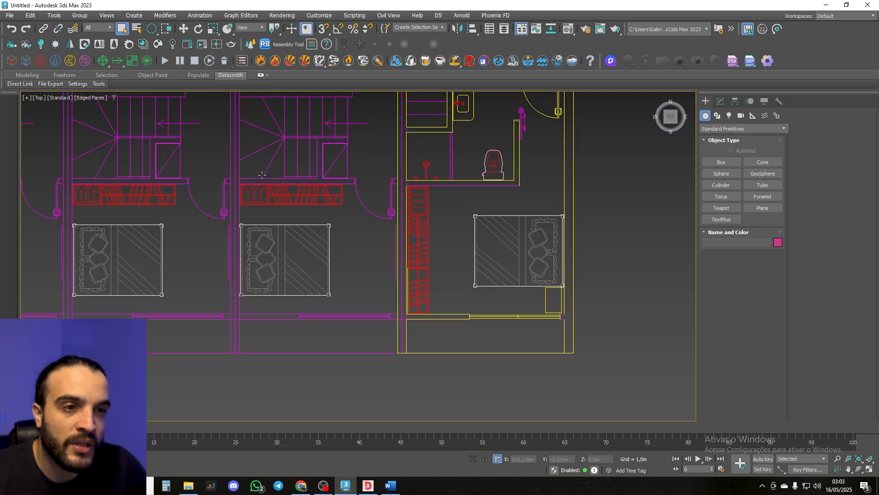
Inspect how the wall and wardrobe linework around the bedrooms is grouped into objects.
{"action": "left_click", "coordinate": [243, 180]}
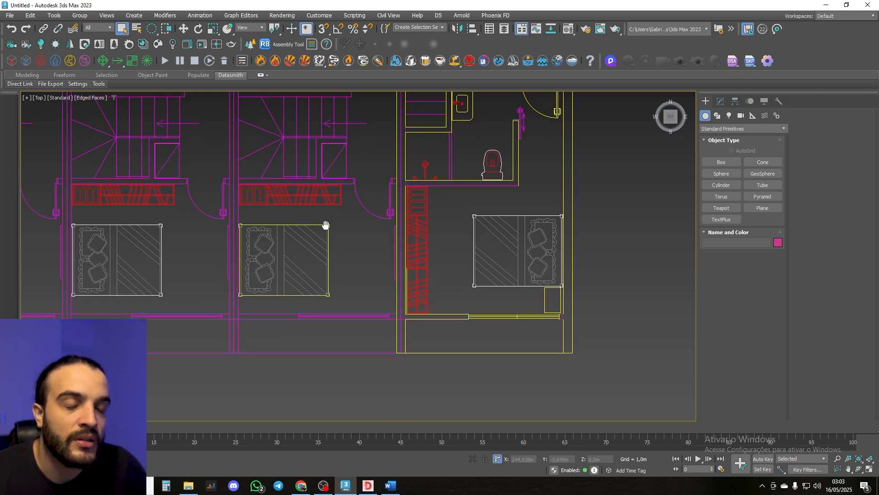
{"action": "middle_click_drag", "start_coordinate": [327, 227], "coordinate": [321, 222]}
{"action": "left_click", "coordinate": [222, 184]}
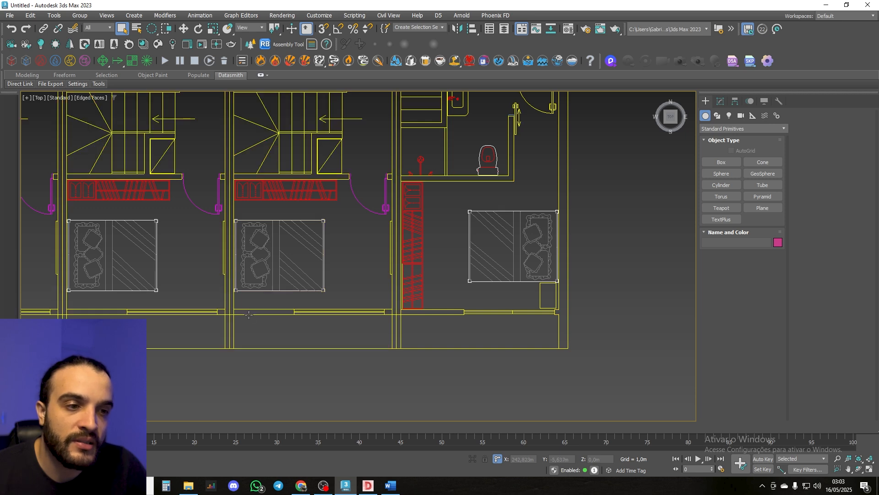
{"action": "left_click", "coordinate": [389, 325]}
{"action": "left_click", "coordinate": [335, 189]}
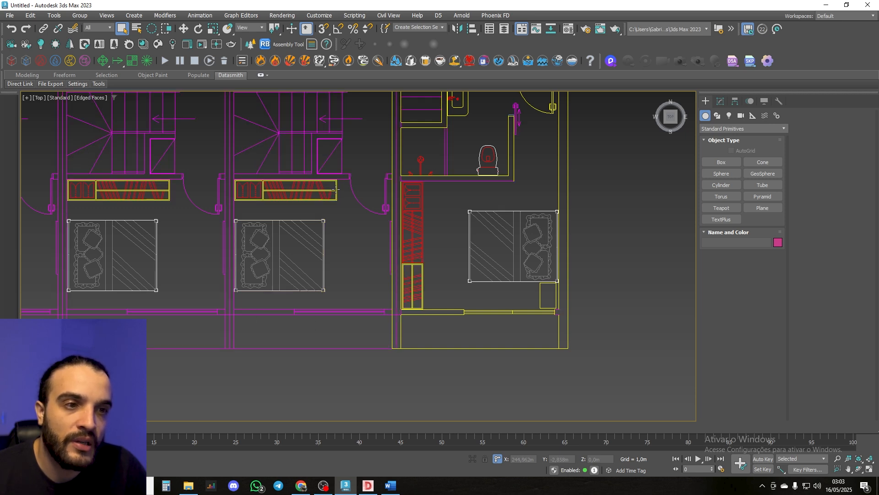
{"action": "left_click", "coordinate": [201, 302]}
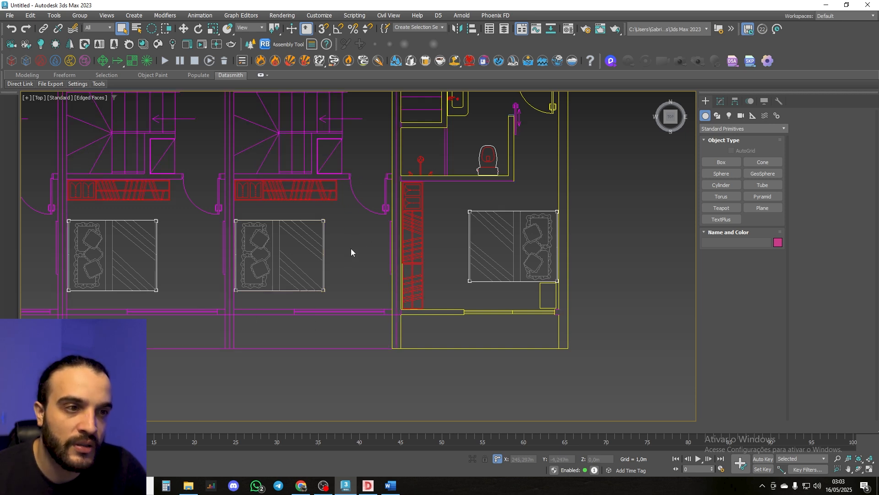
{"action": "mouse_move", "coordinate": [351, 250]}
{"action": "middle_mouse_down"}
{"action": "mouse_move", "coordinate": [353, 261]}
{"action": "mouse_move", "coordinate": [365, 255]}
{"action": "middle_mouse_up"}
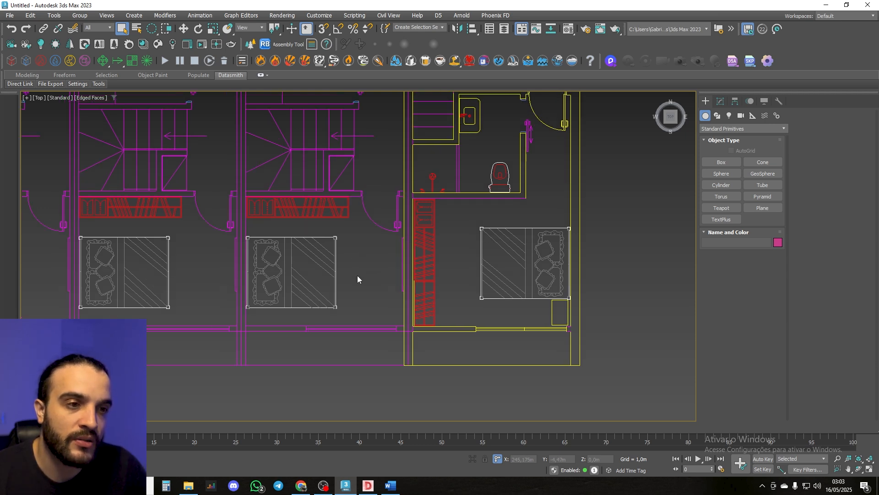
{"action": "middle_click_drag", "start_coordinate": [350, 258], "coordinate": [369, 261]}
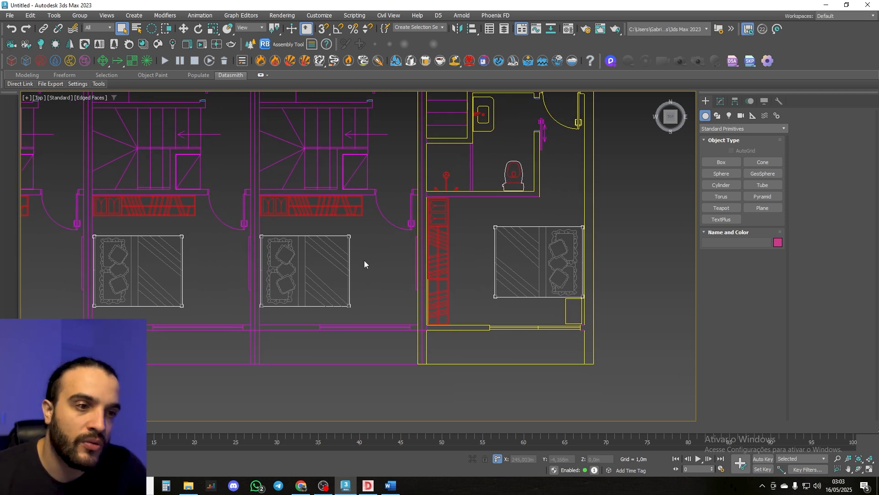
{"action": "middle_click_drag", "start_coordinate": [359, 288], "coordinate": [361, 298]}
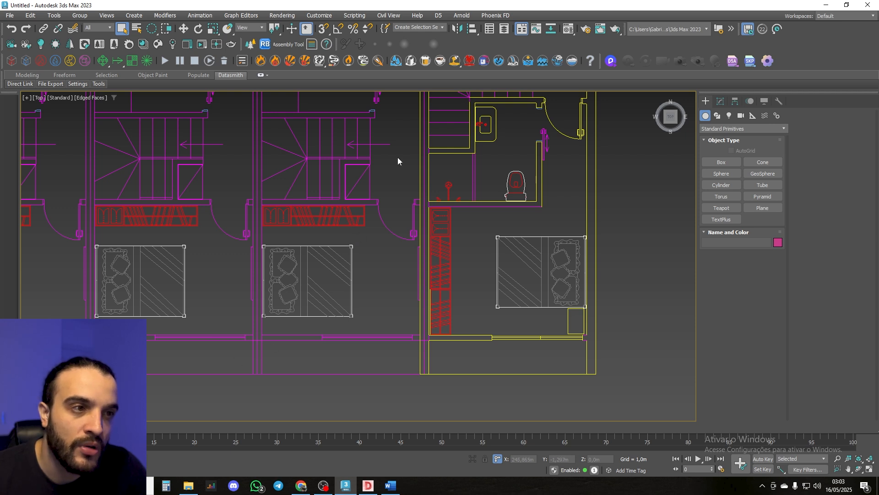
{"action": "middle_click_drag", "start_coordinate": [397, 161], "coordinate": [366, 215]}
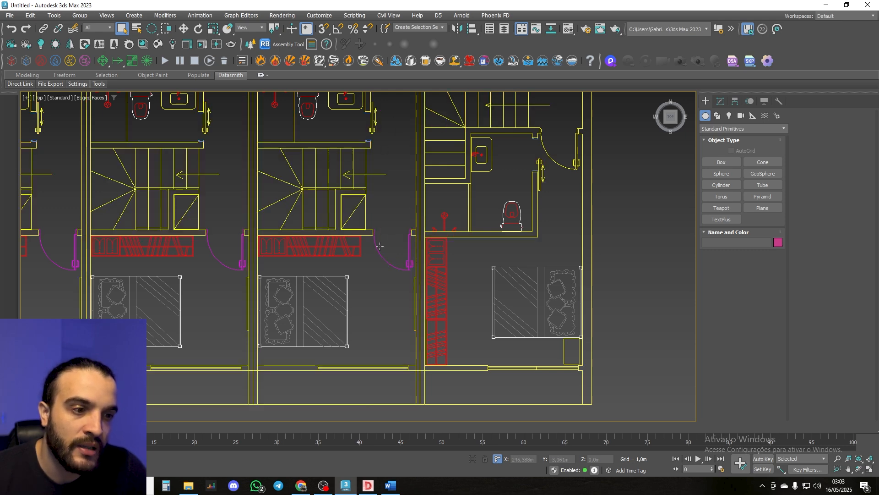
{"action": "middle_click_drag", "start_coordinate": [380, 316], "coordinate": [386, 235]}
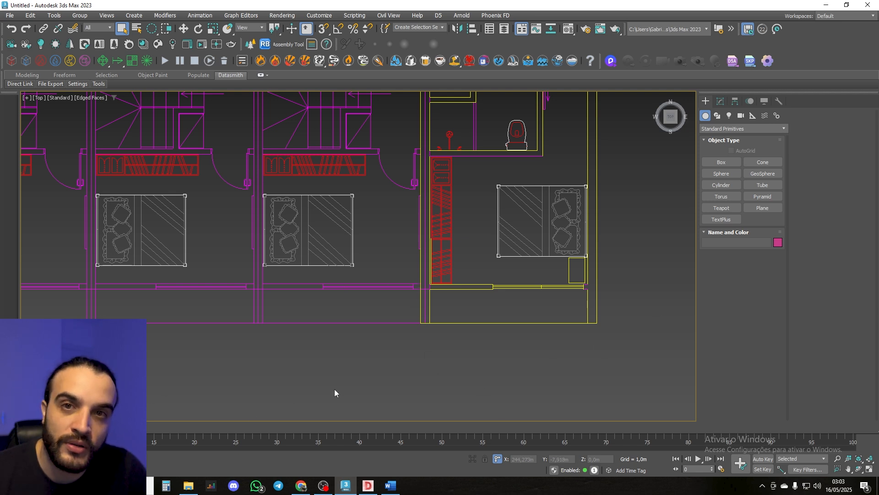
{"action": "middle_click_drag", "start_coordinate": [374, 255], "coordinate": [390, 269]}
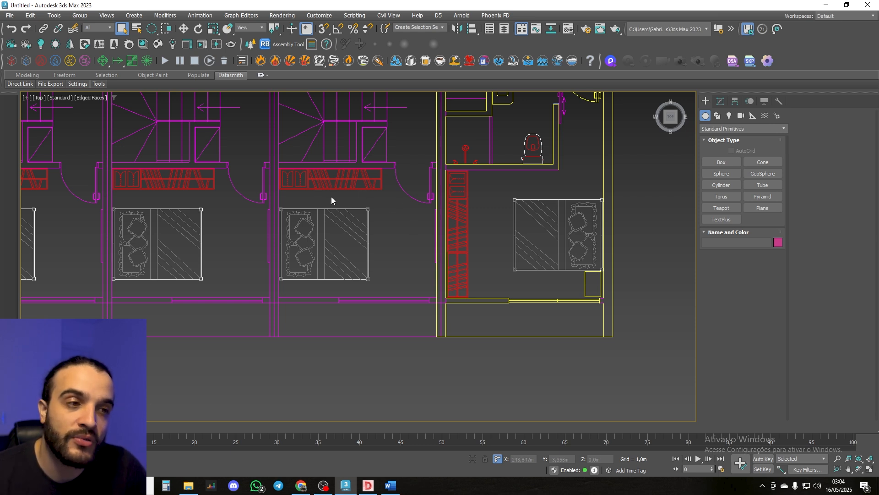
{"action": "middle_click_drag", "start_coordinate": [383, 229], "coordinate": [393, 223]}
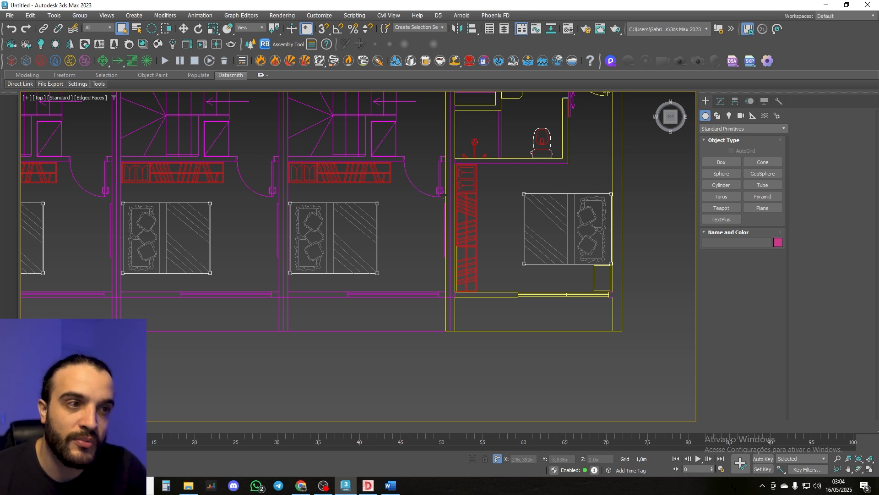
{"action": "mouse_move", "coordinate": [412, 235]}
{"action": "middle_mouse_down"}
{"action": "mouse_move", "coordinate": [429, 225]}
{"action": "mouse_move", "coordinate": [386, 263]}
{"action": "middle_mouse_up"}
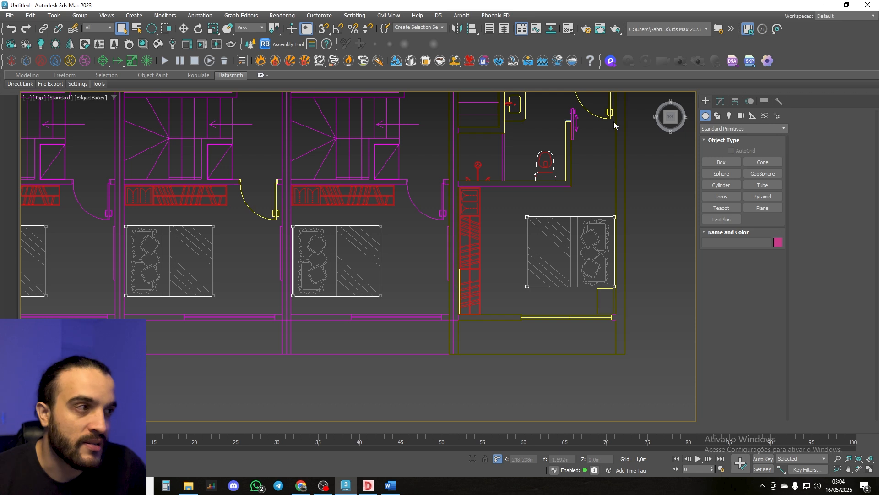
Start the Line spline tool, switch the viewport to Perspective and return it to the Top view over the bedrooms.
{"action": "left_click", "coordinate": [718, 117]}
{"action": "left_click", "coordinate": [733, 174]}
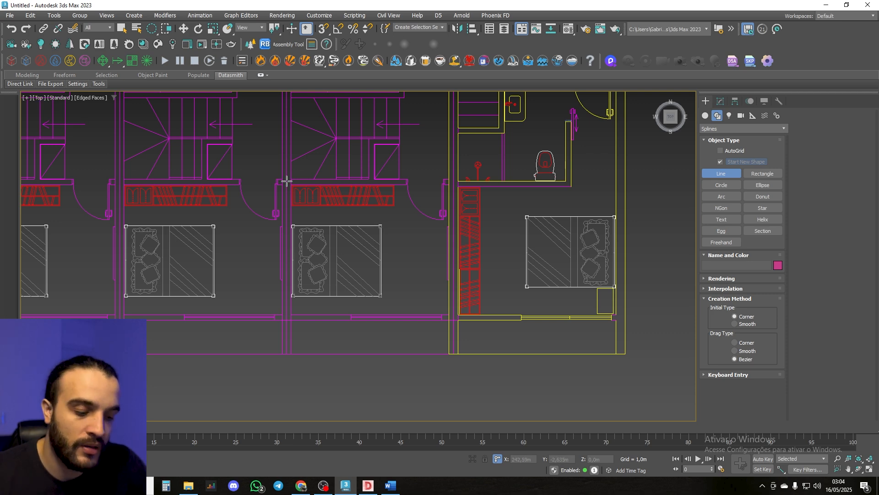
{"action": "key", "text": "p"}
{"action": "middle_click_drag", "start_coordinate": [330, 191], "coordinate": [341, 208]}
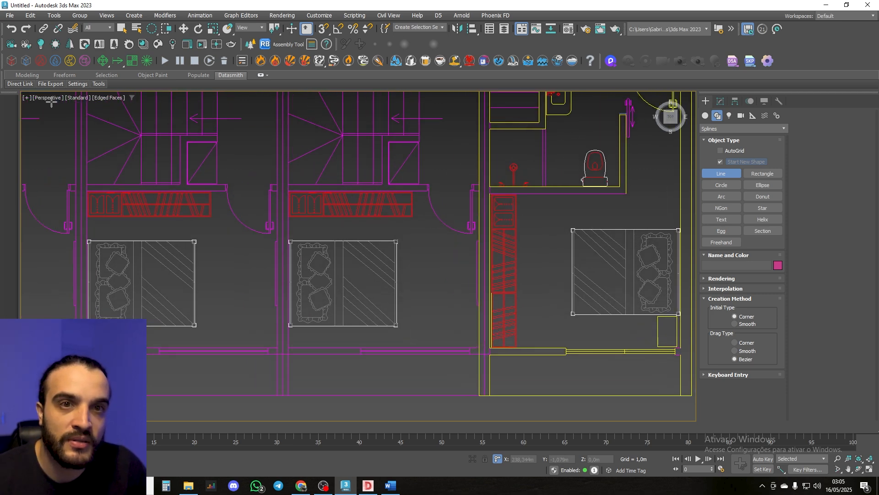
{"action": "mouse_move", "coordinate": [177, 167]}
{"action": "middle_mouse_down"}
{"action": "mouse_move", "coordinate": [174, 157]}
{"action": "mouse_move", "coordinate": [161, 173]}
{"action": "middle_mouse_up"}
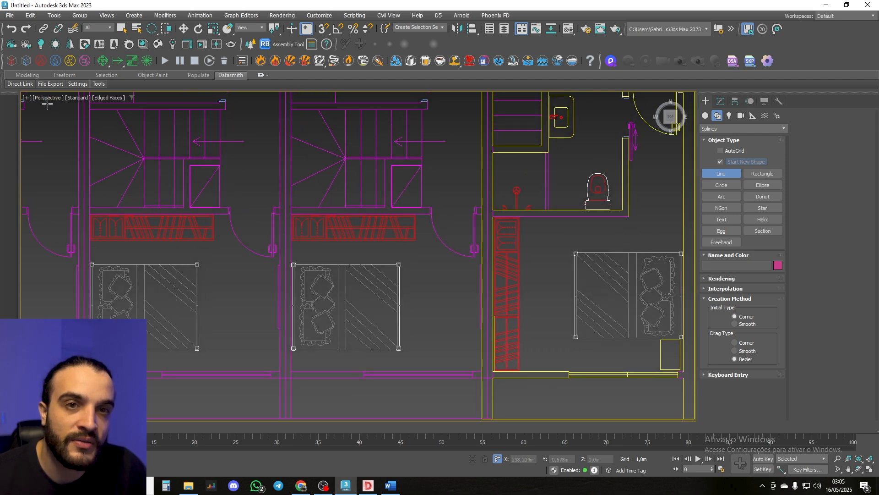
{"action": "key", "text": "t"}
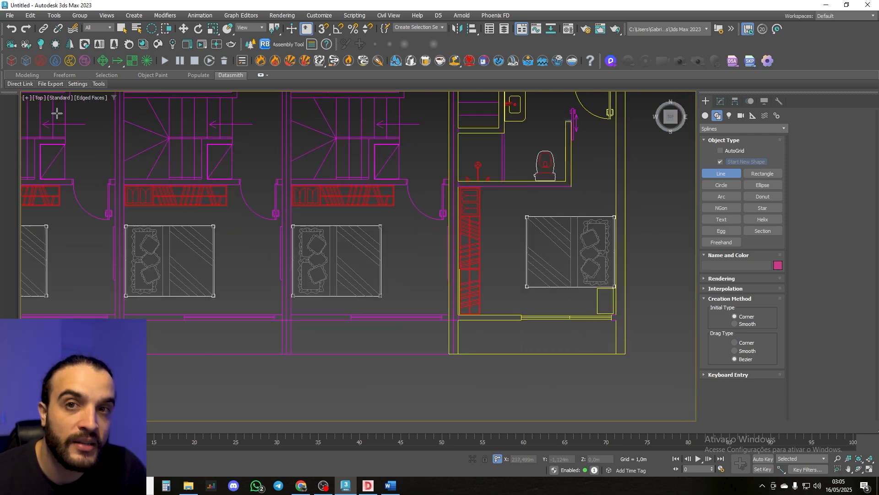
{"action": "middle_click_drag", "start_coordinate": [200, 171], "coordinate": [210, 187]}
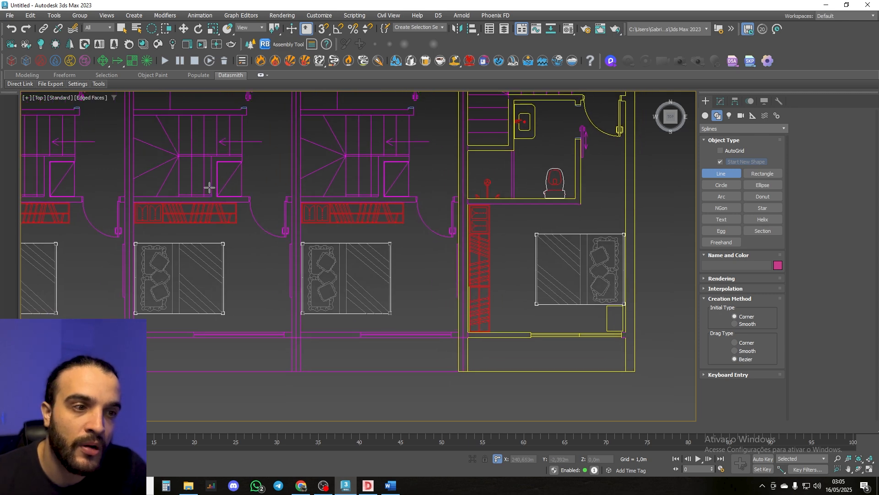
{"action": "middle_click_drag", "start_coordinate": [387, 221], "coordinate": [376, 244]}
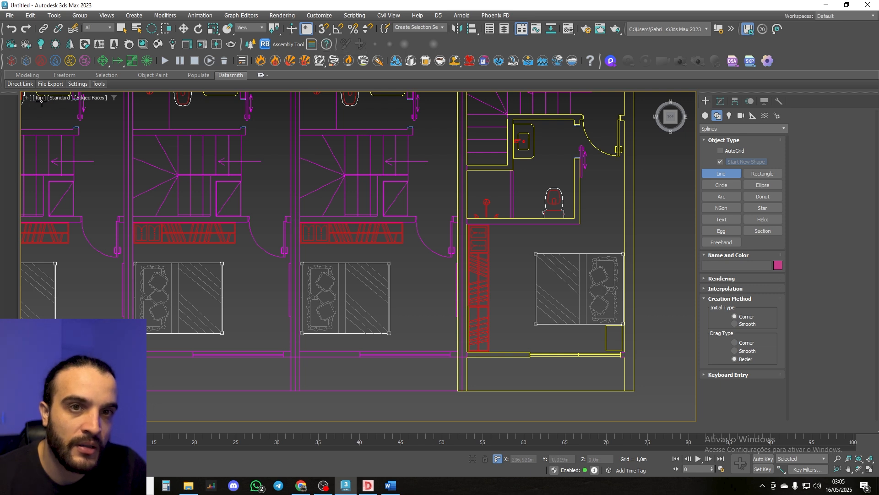
Enable 2D snapping for the line and try the snap points on the wall corners beside the bedroom door.
{"action": "left_click_drag", "start_coordinate": [326, 32], "coordinate": [325, 72]}
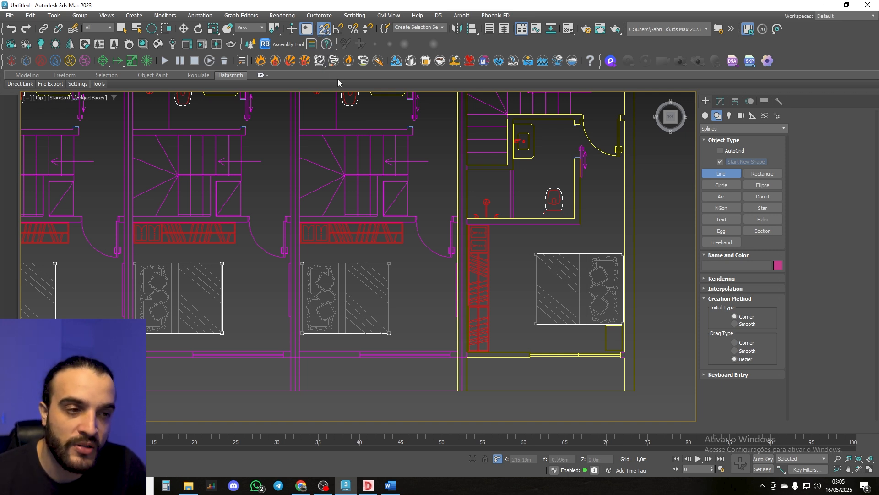
{"action": "left_click", "coordinate": [323, 30]}
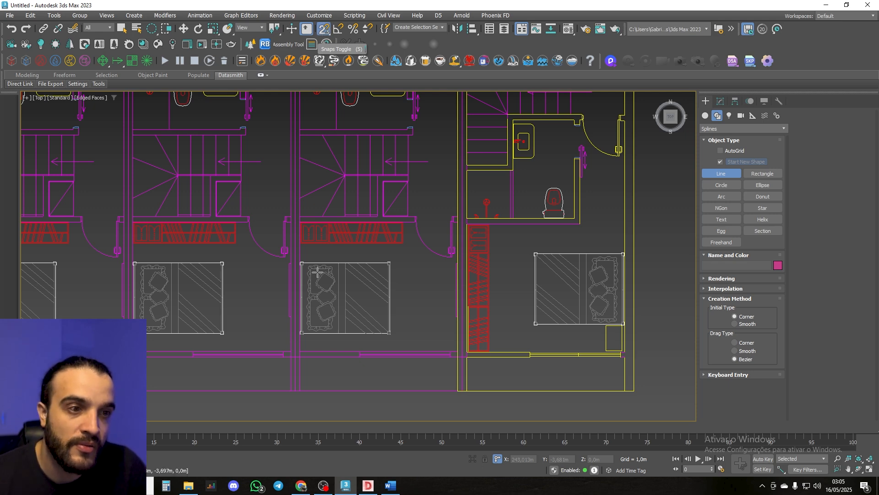
{"action": "left_click", "coordinate": [300, 221]}
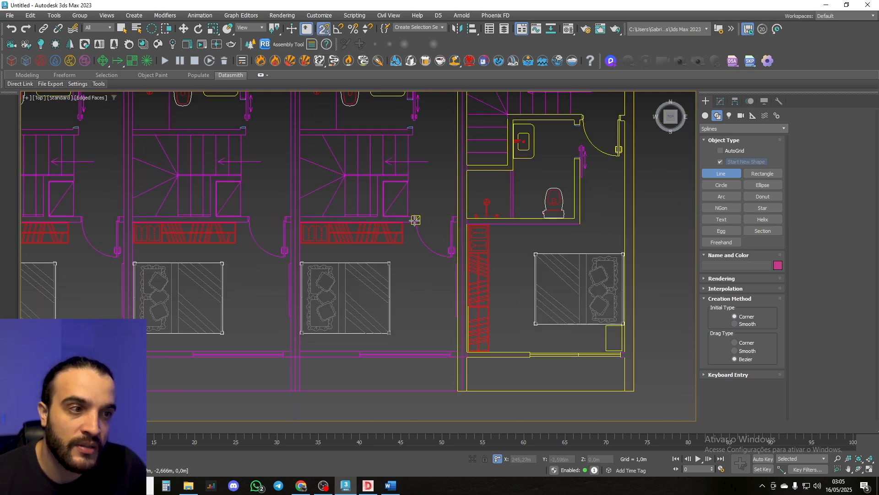
{"action": "scroll", "coordinate": [414, 220], "scroll_direction": "up", "scroll_amount": 10}
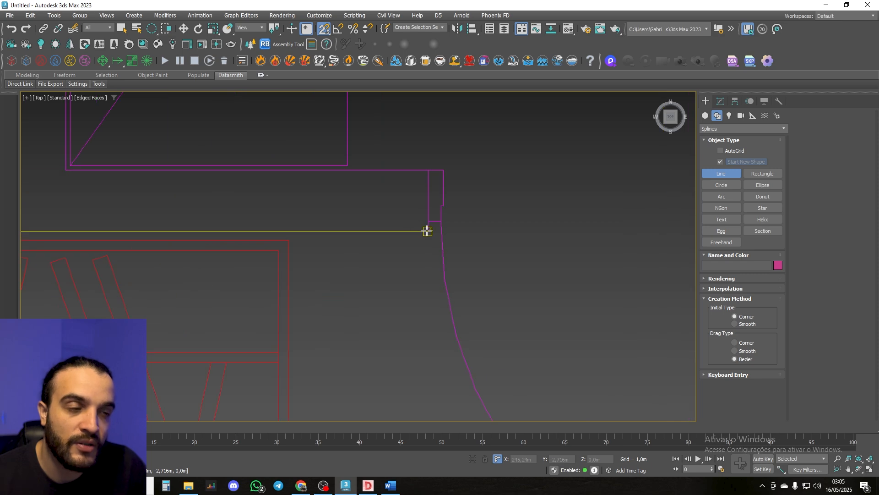
{"action": "scroll", "coordinate": [340, 211], "scroll_direction": "down", "scroll_amount": 5}
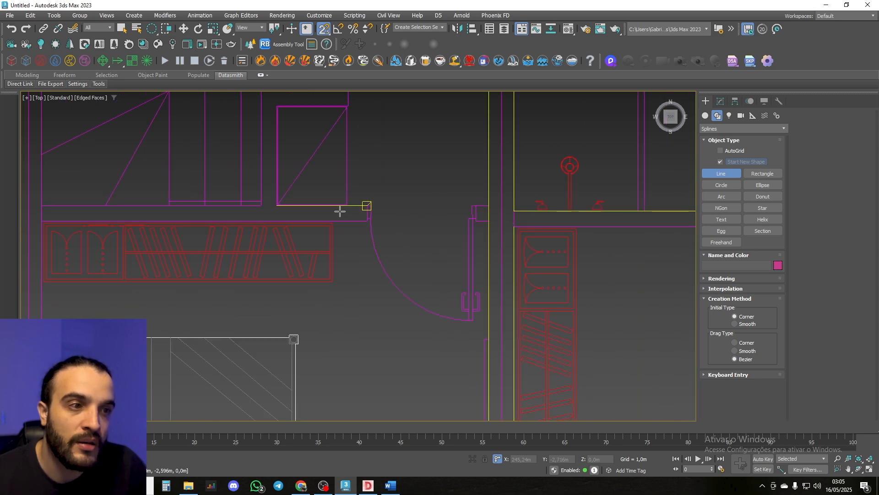
Start a wall spline at the lower snapped corner of the wardrobe wall's end beside the bedroom door.
{"action": "scroll", "coordinate": [410, 234], "scroll_direction": "down", "scroll_amount": 5}
{"action": "middle_click_drag", "start_coordinate": [418, 324], "coordinate": [412, 232]}
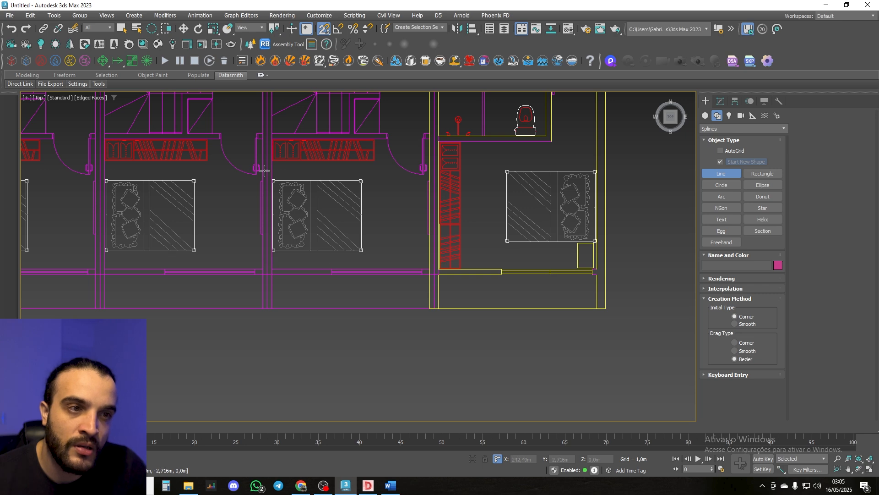
{"action": "middle_click_drag", "start_coordinate": [393, 171], "coordinate": [391, 202]}
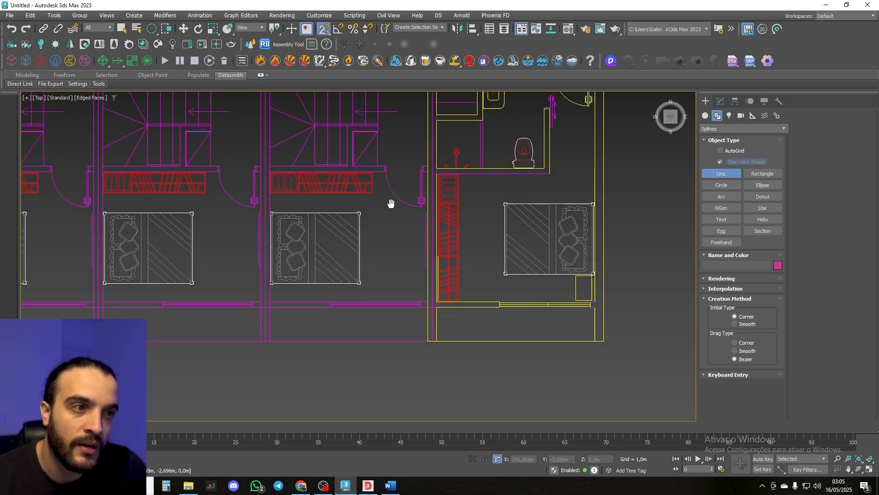
{"action": "scroll", "coordinate": [391, 203], "scroll_direction": "up", "scroll_amount": 4}
{"action": "left_click", "coordinate": [405, 214]}
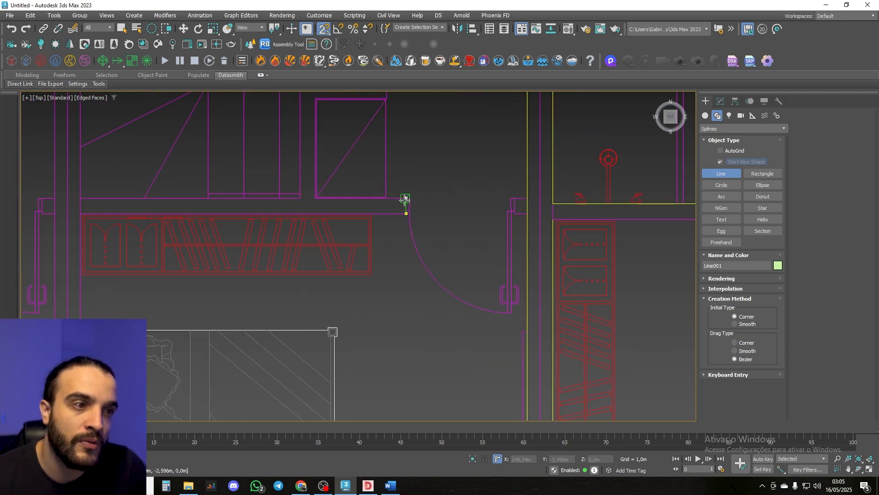
{"action": "middle_click_drag", "start_coordinate": [398, 212], "coordinate": [396, 215]}
{"action": "scroll", "coordinate": [396, 215], "scroll_direction": "up", "scroll_amount": 3}
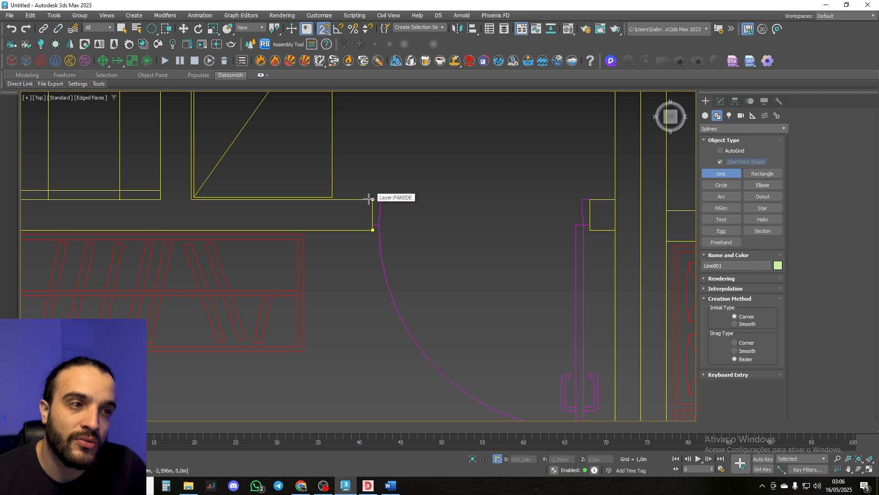
Try a curved Bezier vertex and a free corner vertex as the spline's second point, and remove each attempt.
{"action": "left_click_drag", "start_coordinate": [373, 199], "coordinate": [321, 197]}
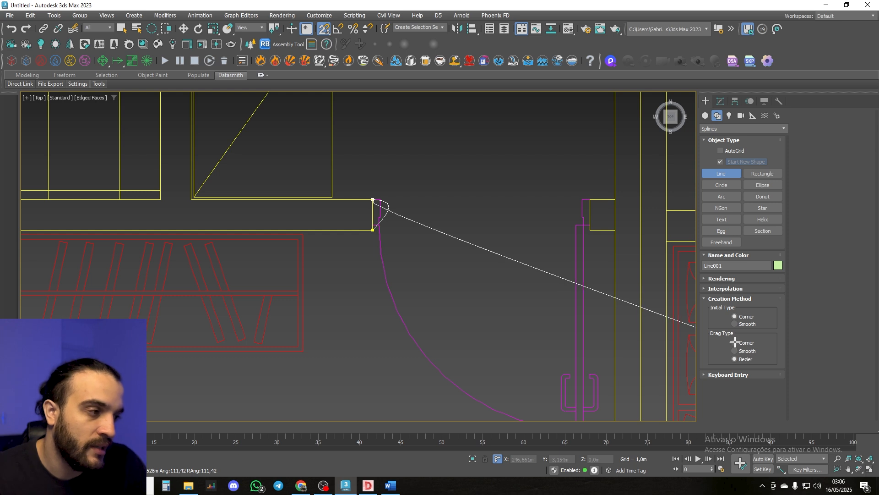
{"action": "left_click", "coordinate": [371, 199]}
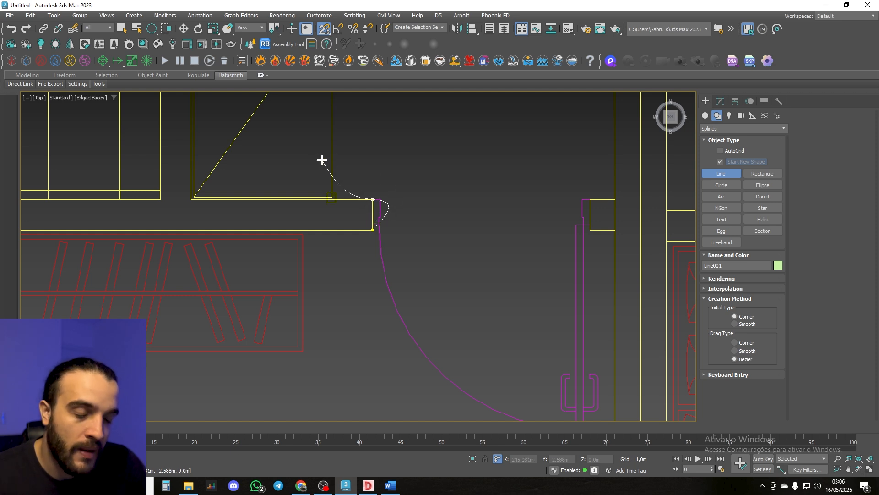
{"action": "key", "text": "BackSpace"}
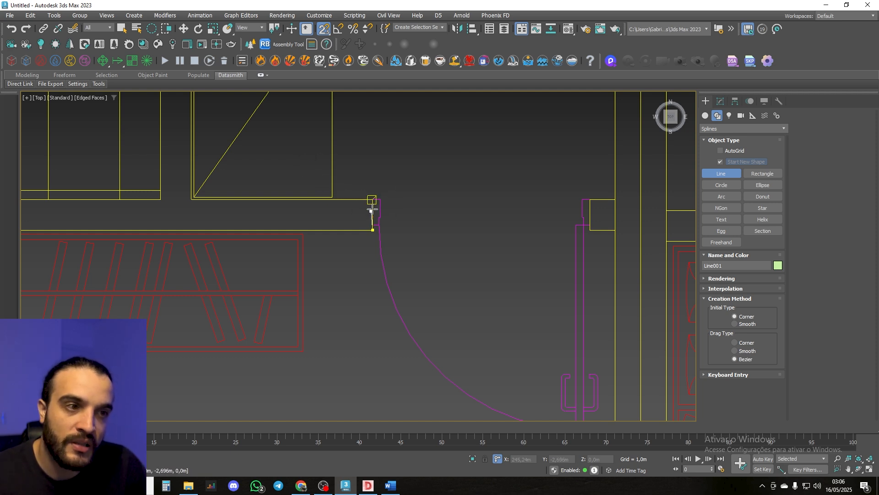
{"action": "left_click", "coordinate": [368, 180]}
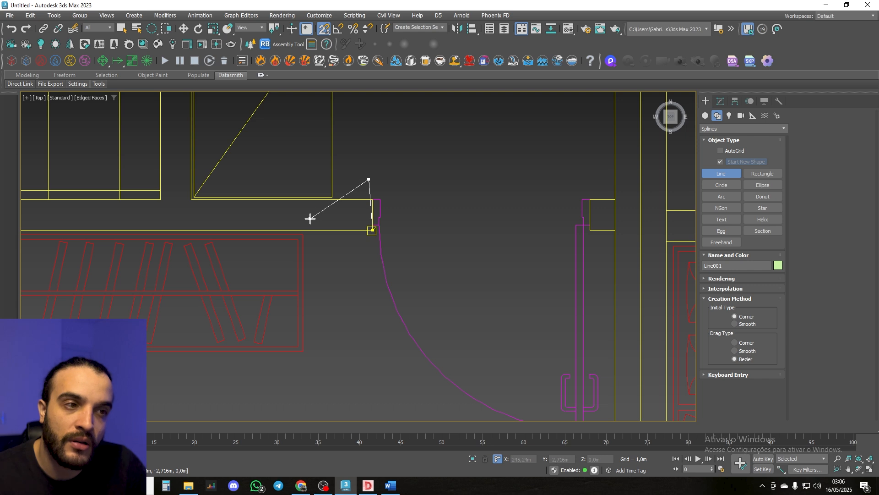
{"action": "key", "text": "BackSpace"}
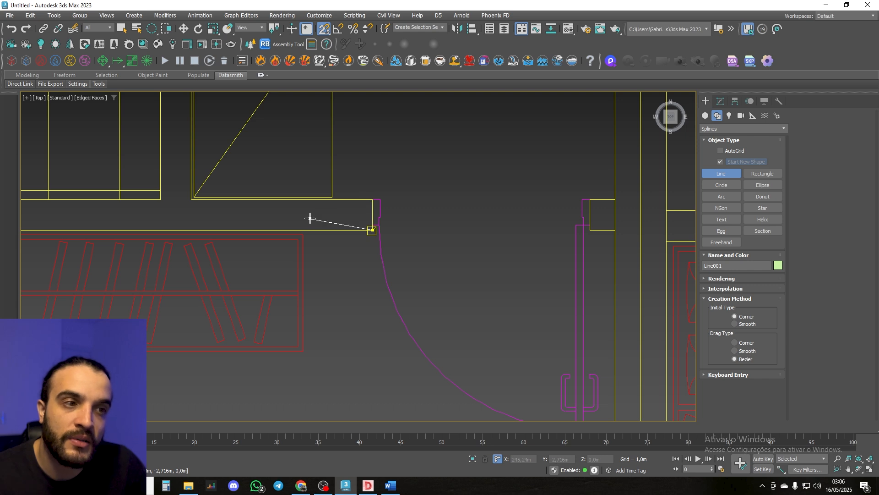
Trace the spline up the wall end, along the wardrobe wall's stair-side edge and down the dividing wall to the window wall's outer edge.
{"action": "left_click", "coordinate": [367, 201]}
{"action": "scroll", "coordinate": [224, 178], "scroll_direction": "down", "scroll_amount": 4}
{"action": "middle_click_drag", "start_coordinate": [209, 182], "coordinate": [399, 187]}
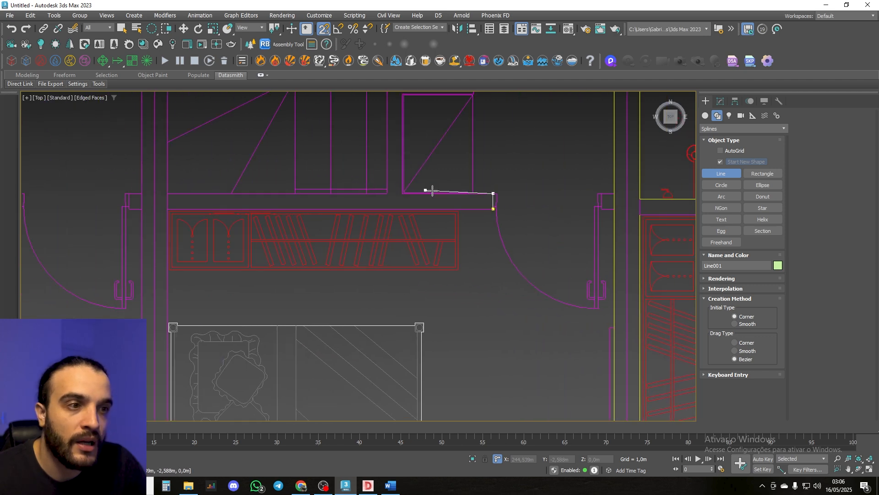
{"action": "left_click", "coordinate": [145, 193]}
{"action": "scroll", "coordinate": [150, 250], "scroll_direction": "down", "scroll_amount": 4}
{"action": "middle_click_drag", "start_coordinate": [154, 281], "coordinate": [161, 168]}
{"action": "left_click", "coordinate": [157, 307]}
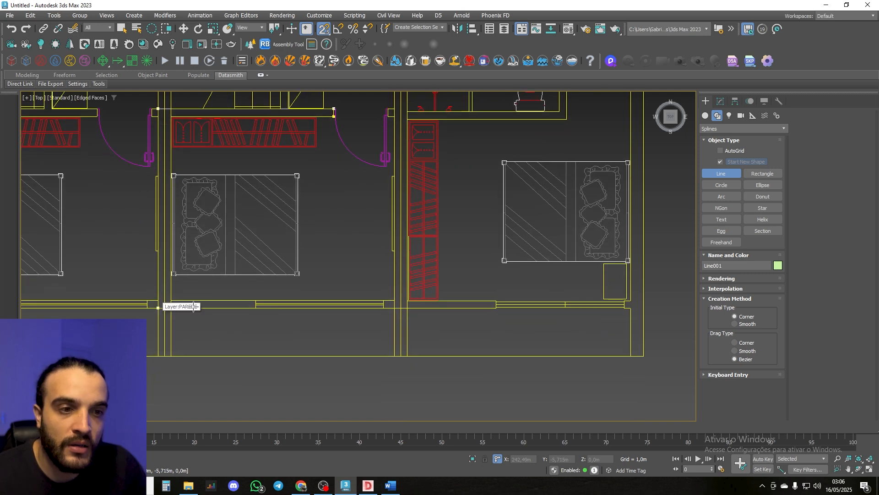
Continue the spline along the window wall to the window jamb, across its thickness and back to the bedroom's inner corner.
{"action": "left_click", "coordinate": [256, 308]}
{"action": "scroll", "coordinate": [255, 308], "scroll_direction": "up", "scroll_amount": 4}
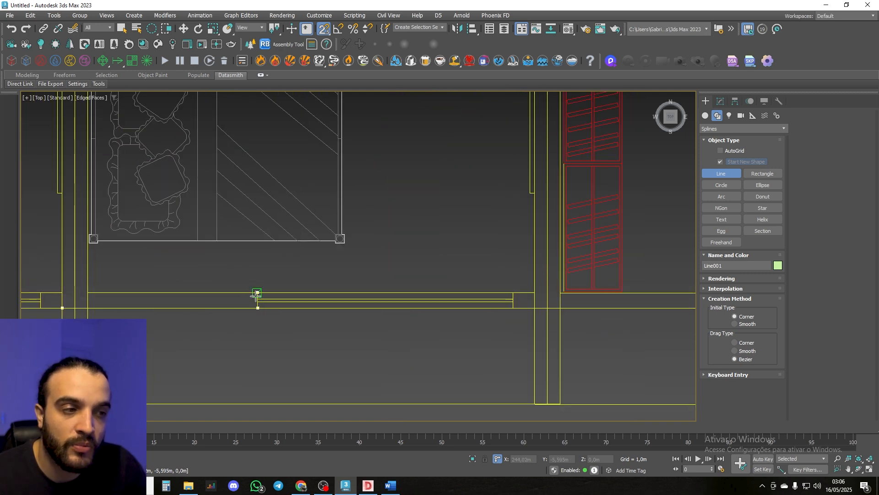
{"action": "left_click", "coordinate": [257, 294]}
{"action": "left_click", "coordinate": [88, 293]}
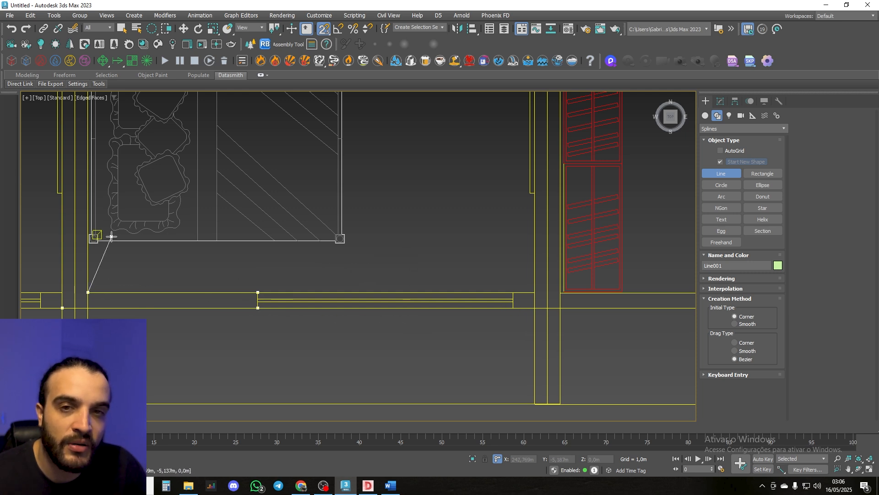
Trace the bedroom's inner wall faces up to the wardrobe corner and across to the starting vertex, and close the spline.
{"action": "scroll", "coordinate": [294, 223], "scroll_direction": "down", "scroll_amount": 2}
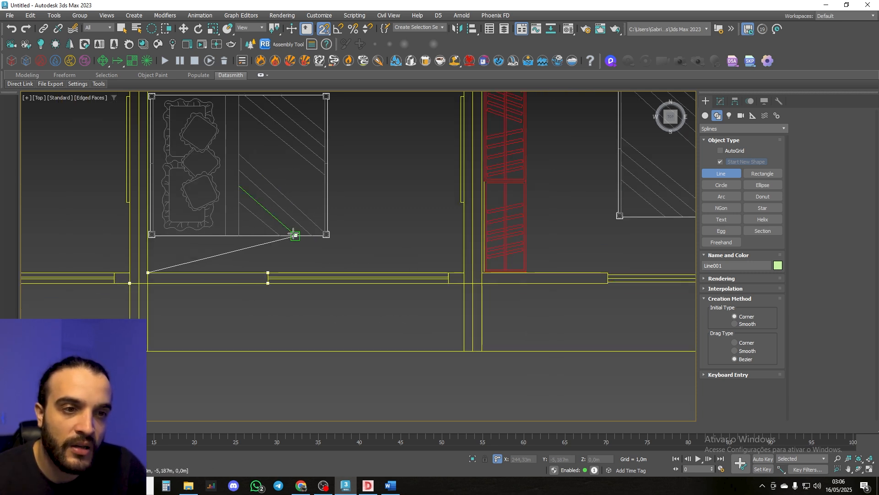
{"action": "middle_click_drag", "start_coordinate": [197, 179], "coordinate": [234, 232]}
{"action": "middle_click_drag", "start_coordinate": [226, 127], "coordinate": [239, 251]}
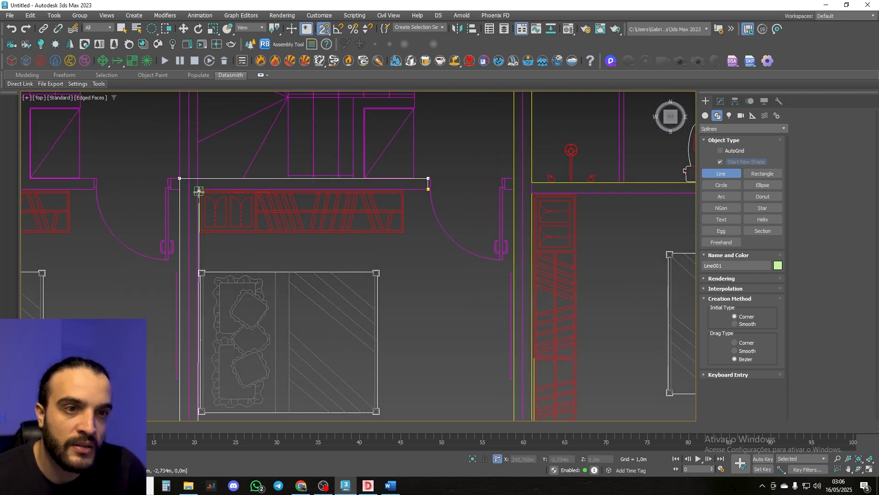
{"action": "scroll", "coordinate": [197, 189], "scroll_direction": "up", "scroll_amount": 2}
{"action": "scroll", "coordinate": [197, 190], "scroll_direction": "up", "scroll_amount": 3}
{"action": "left_click", "coordinate": [196, 188]}
{"action": "scroll", "coordinate": [270, 171], "scroll_direction": "down", "scroll_amount": 1}
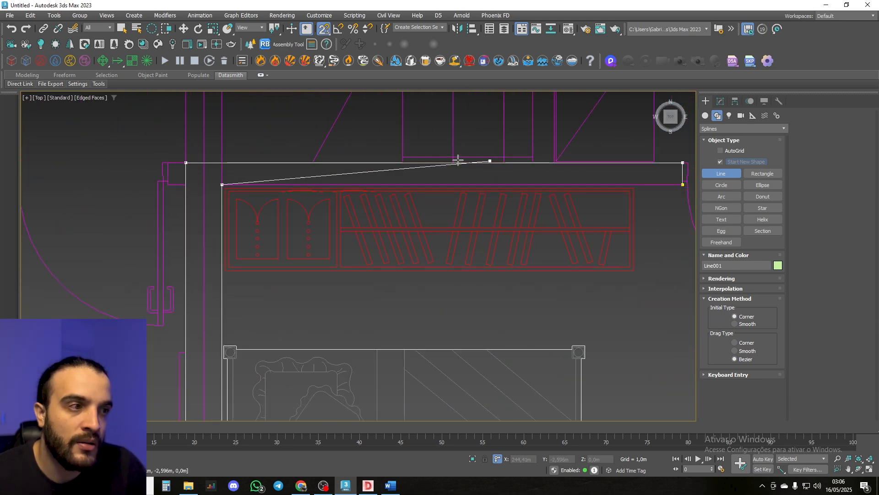
{"action": "middle_click_drag", "start_coordinate": [395, 162], "coordinate": [173, 151]}
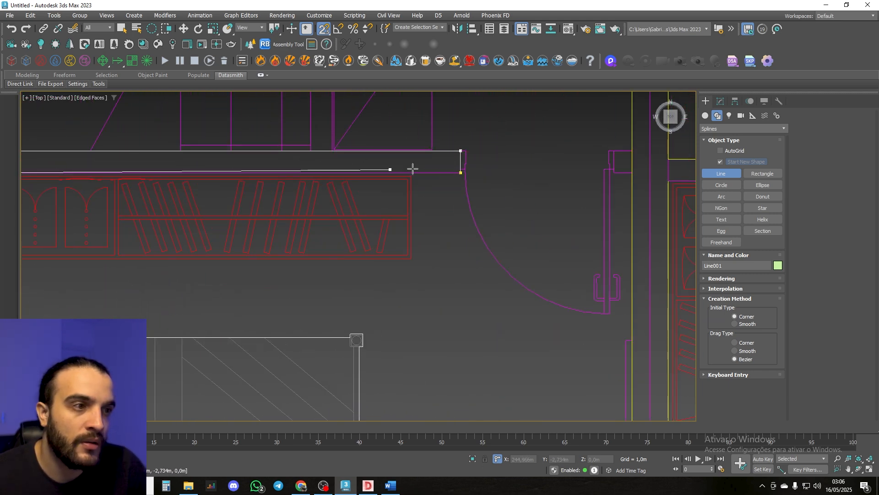
{"action": "left_click", "coordinate": [459, 173]}
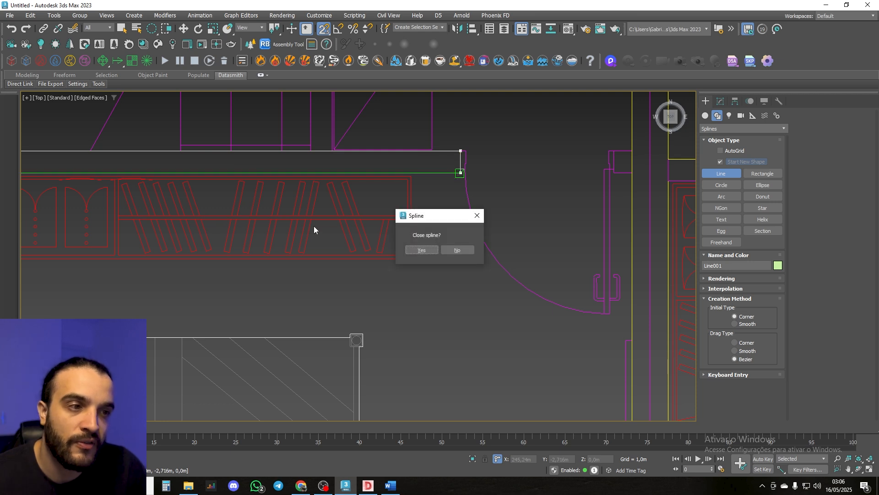
{"action": "left_click", "coordinate": [422, 249]}
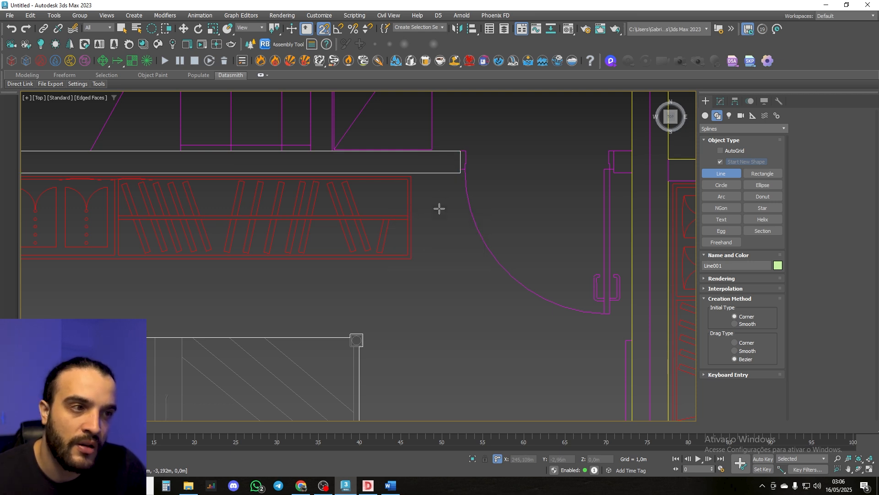
Start a second spline at the opposite door jamb, tracing the wall stub's end and across to the bathroom-side wall corner.
{"action": "scroll", "coordinate": [451, 165], "scroll_direction": "down", "scroll_amount": 3}
{"action": "middle_click_drag", "start_coordinate": [461, 282], "coordinate": [256, 275]}
{"action": "scroll", "coordinate": [331, 163], "scroll_direction": "up", "scroll_amount": 3}
{"action": "left_click", "coordinate": [325, 162]}
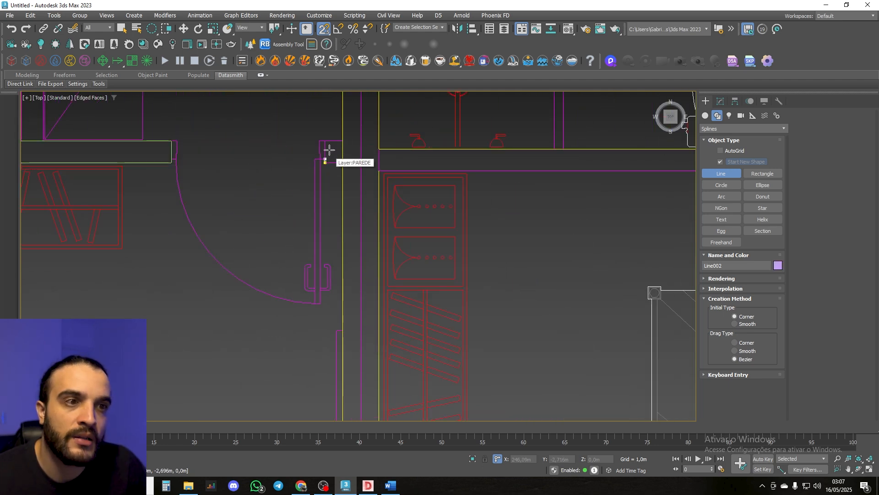
{"action": "left_click", "coordinate": [325, 141]}
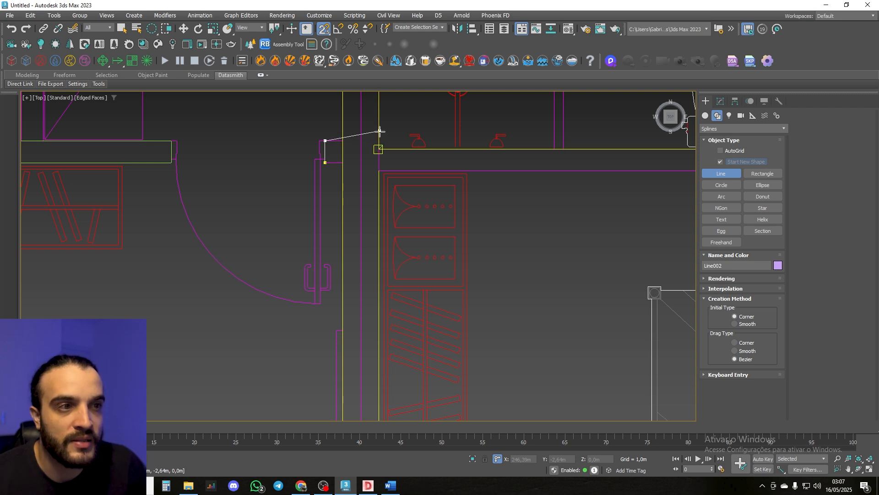
{"action": "left_click", "coordinate": [360, 135]}
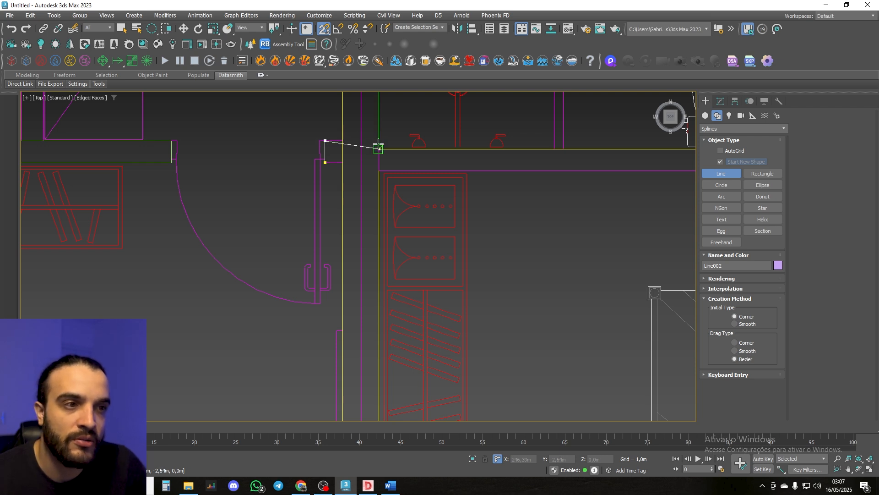
{"action": "left_click", "coordinate": [378, 148]}
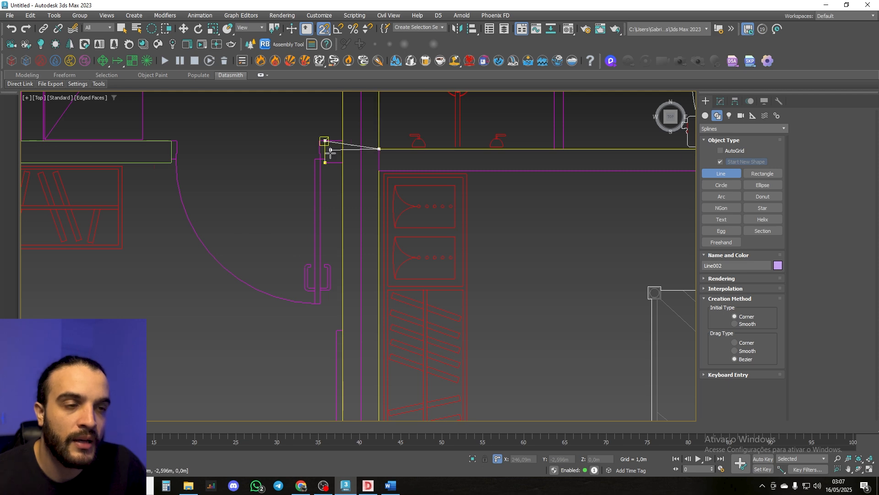
Continue the second spline down the dividing wall to the window wall, around the window jamb and back to the bedroom's inner corner.
{"action": "scroll", "coordinate": [341, 174], "scroll_direction": "down", "scroll_amount": 8}
{"action": "middle_click_drag", "start_coordinate": [353, 274], "coordinate": [353, 180]}
{"action": "scroll", "coordinate": [353, 183], "scroll_direction": "up", "scroll_amount": 5}
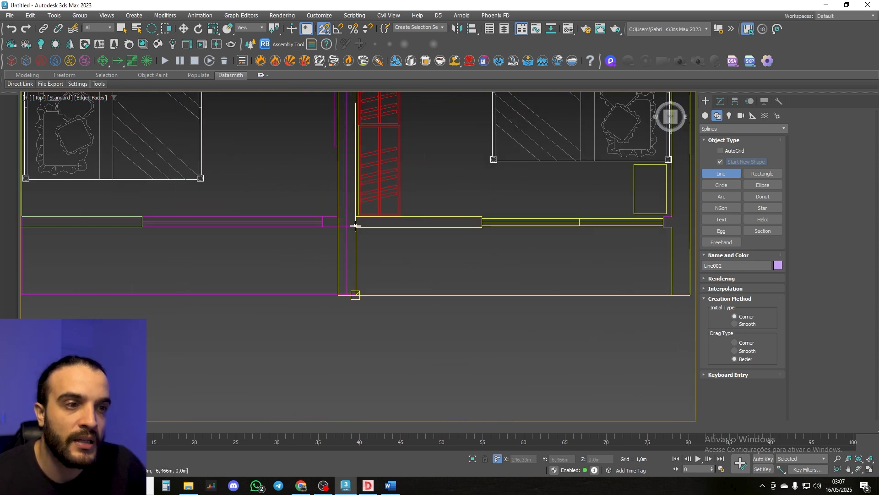
{"action": "left_click", "coordinate": [322, 227]}
{"action": "scroll", "coordinate": [324, 228], "scroll_direction": "up", "scroll_amount": 4}
{"action": "left_click", "coordinate": [351, 203]}
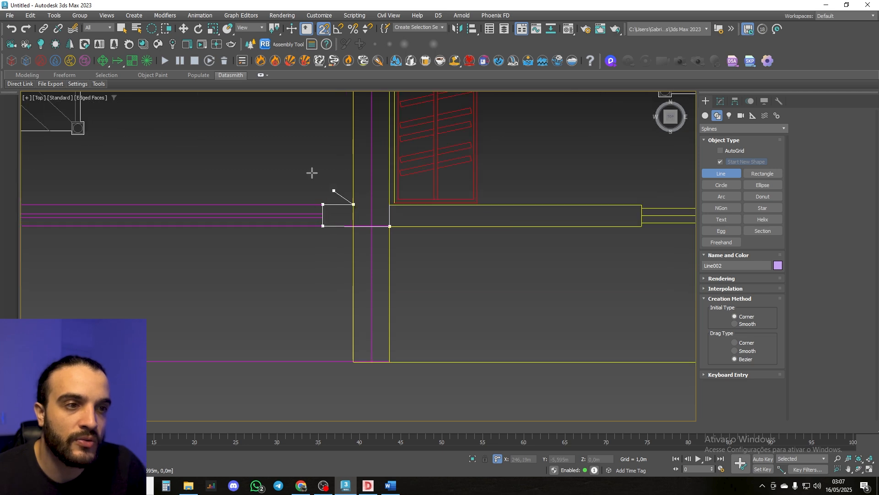
Trace the dividing wall's bedroom face back up to the door stub and close the second spline at its starting vertex.
{"action": "scroll", "coordinate": [310, 173], "scroll_direction": "down", "scroll_amount": 6}
{"action": "scroll", "coordinate": [341, 147], "scroll_direction": "up", "scroll_amount": 6}
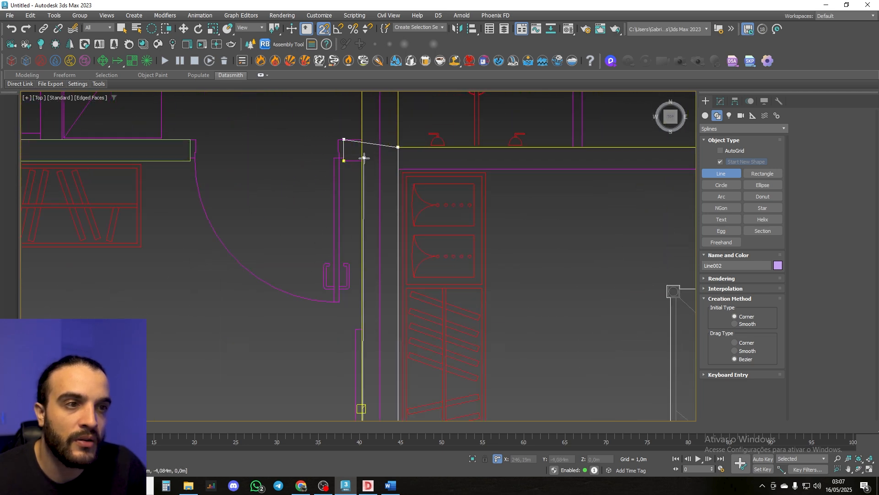
{"action": "left_click", "coordinate": [361, 161]}
{"action": "left_click", "coordinate": [344, 161]}
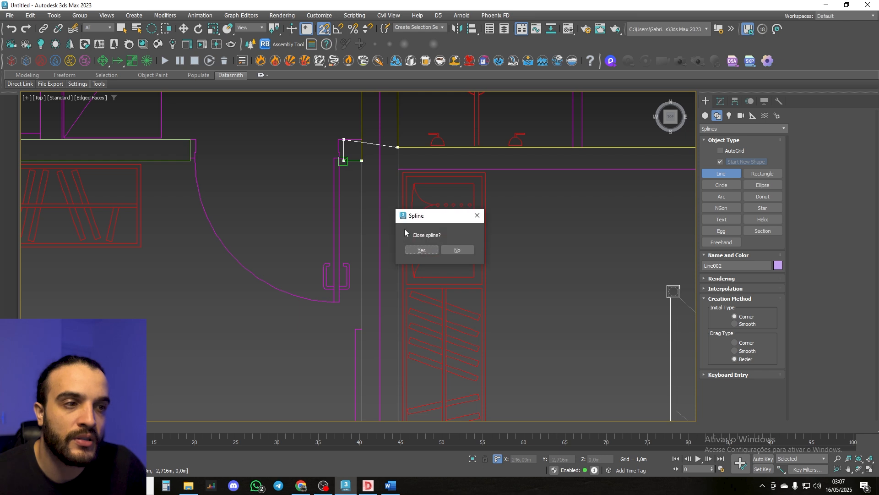
{"action": "left_click", "coordinate": [418, 248]}
Using a rectangular selection region, select the second spline's bathroom-side corner vertex and move it vertically to align with the upper door-jamb corner.
{"action": "middle_click_drag", "start_coordinate": [396, 155], "coordinate": [343, 201]}
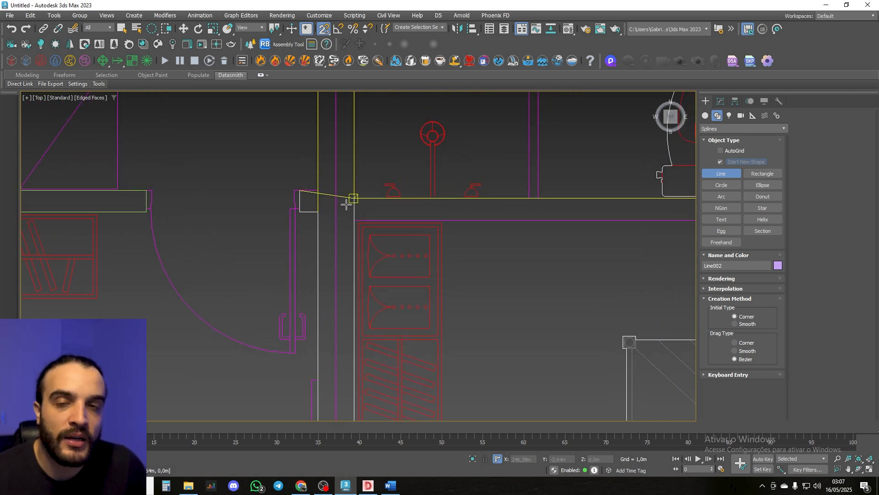
{"action": "left_click", "coordinate": [348, 203]}
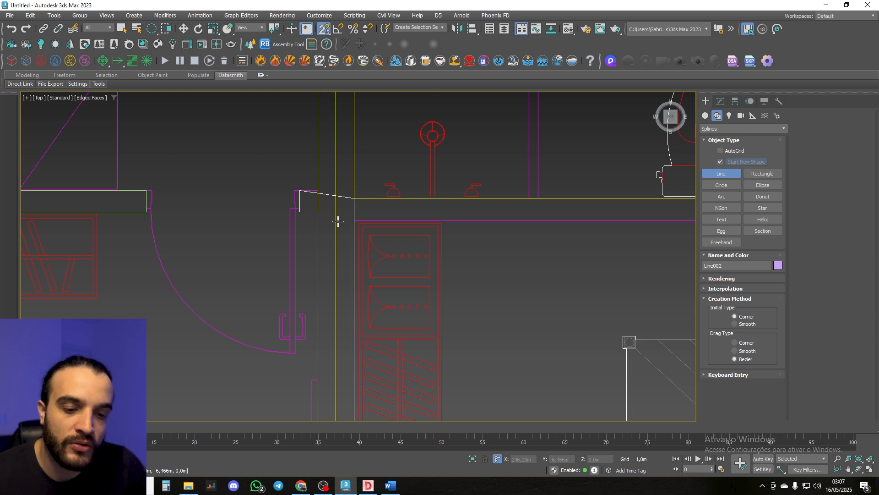
{"action": "middle_click_drag", "start_coordinate": [338, 221], "coordinate": [338, 202]}
{"action": "key", "text": "1"}
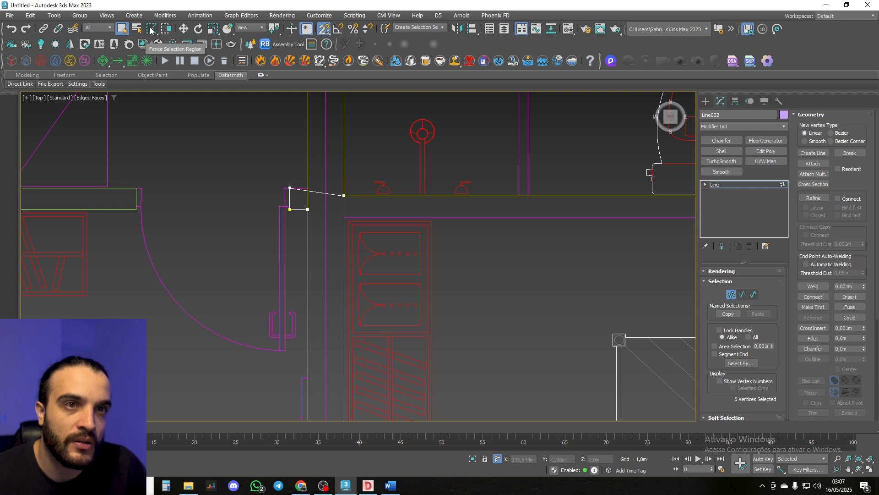
{"action": "left_click", "coordinate": [159, 44]}
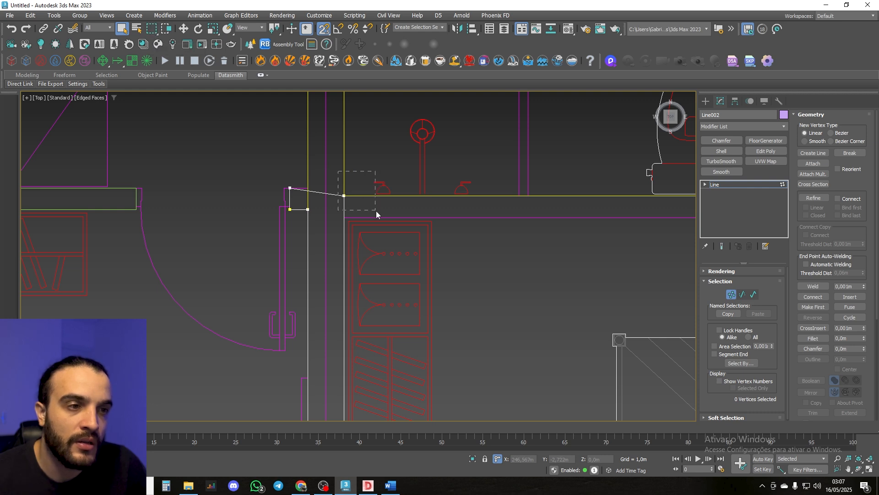
{"action": "left_click_drag", "start_coordinate": [377, 211], "coordinate": [377, 212]}
{"action": "key", "text": "w"}
{"action": "left_click_drag", "start_coordinate": [344, 178], "coordinate": [291, 188]}
{"action": "middle_click_drag", "start_coordinate": [332, 168], "coordinate": [327, 165]}
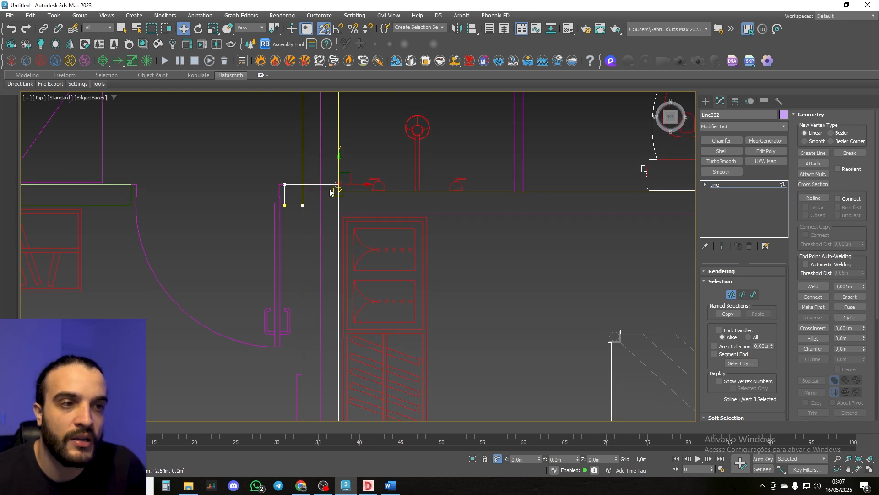
{"action": "key", "text": "1"}
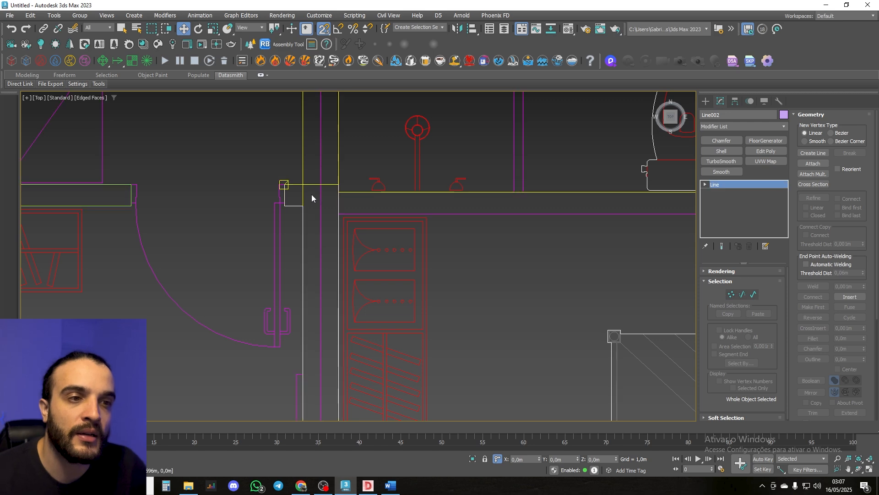
{"action": "scroll", "coordinate": [306, 191], "scroll_direction": "down", "scroll_amount": 5}
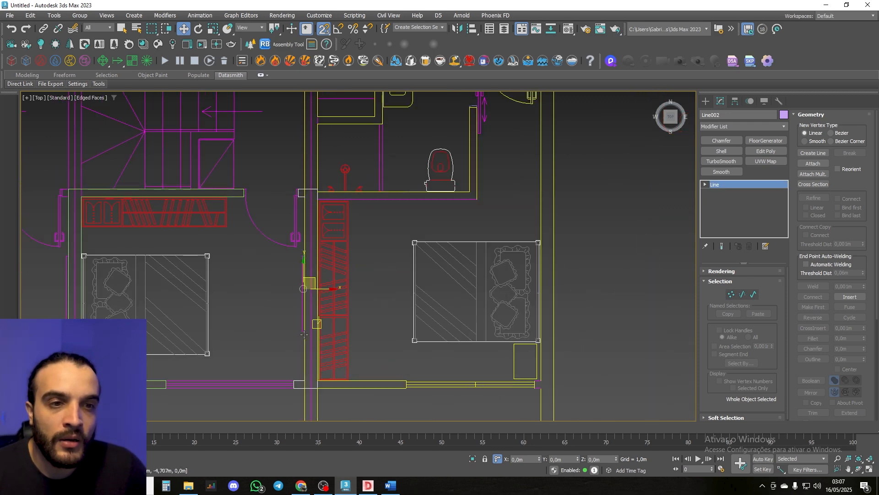
{"action": "middle_click_drag", "start_coordinate": [279, 334], "coordinate": [358, 345]}
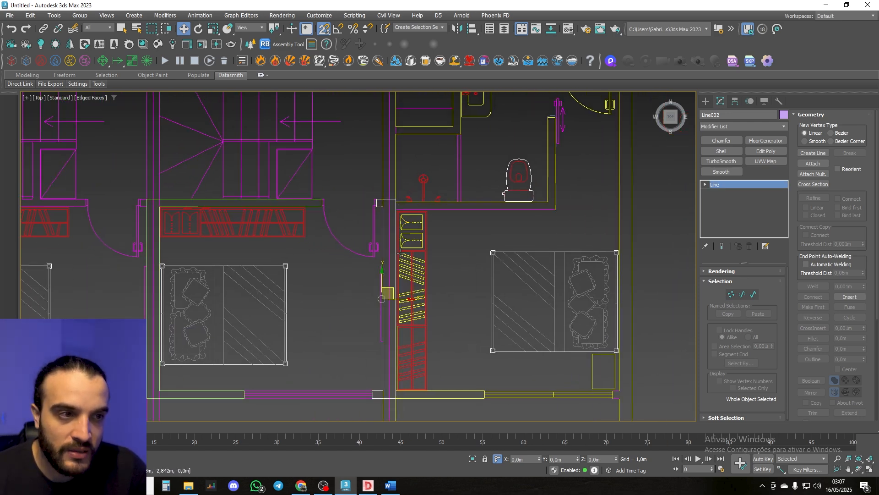
Examine the two traced wall splines against the bedroom and the surrounding floor plan.
{"action": "middle_click_drag", "start_coordinate": [370, 304], "coordinate": [412, 235]}
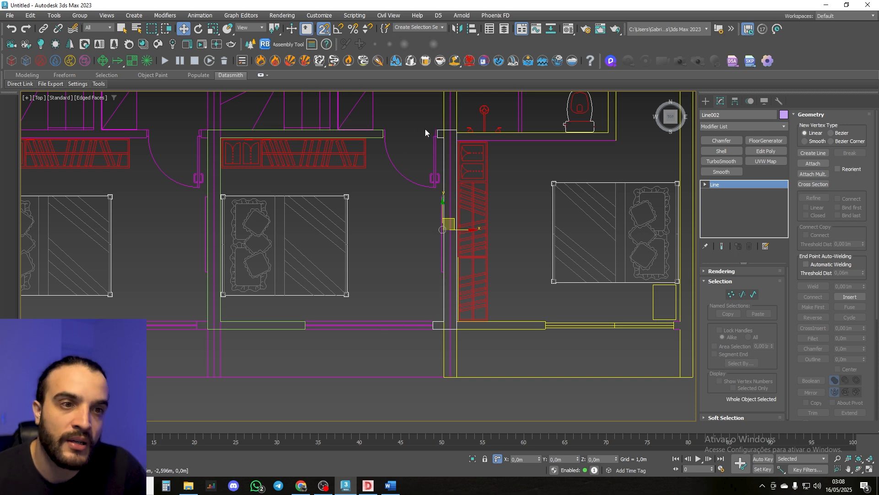
{"action": "scroll", "coordinate": [370, 264], "scroll_direction": "down", "scroll_amount": 3}
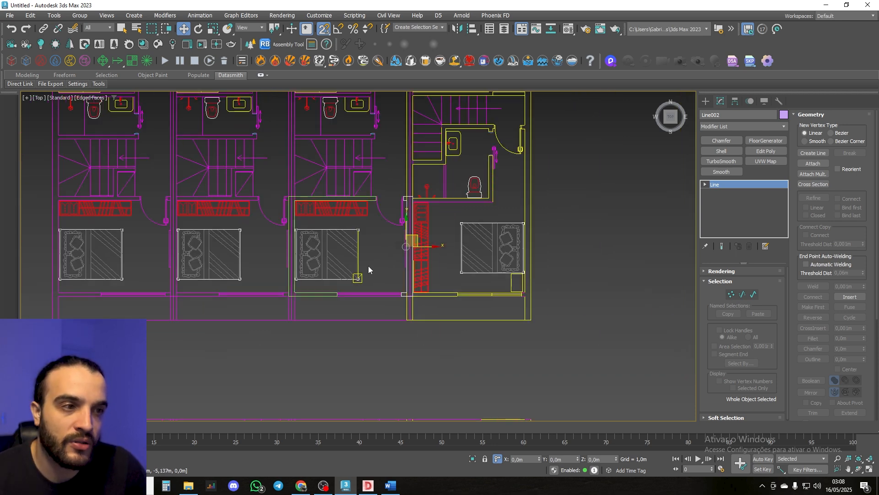
{"action": "middle_click_drag", "start_coordinate": [368, 250], "coordinate": [367, 286]}
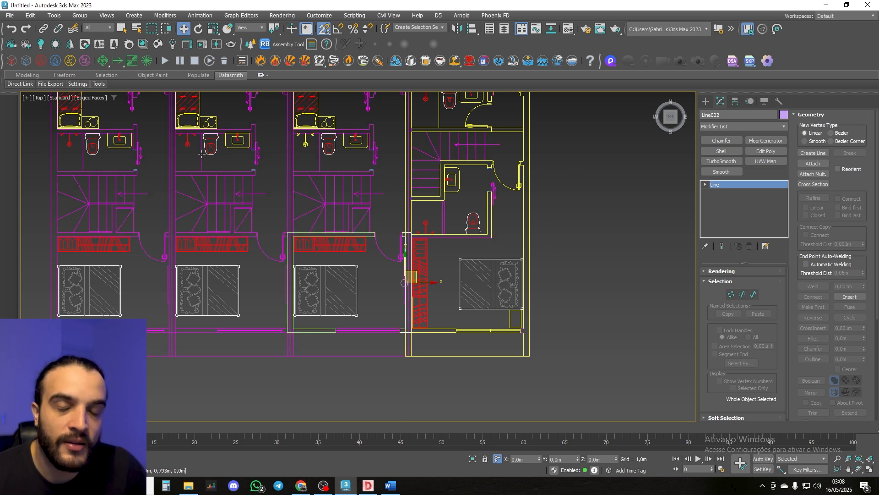
{"action": "scroll", "coordinate": [367, 241], "scroll_direction": "up", "scroll_amount": 2}
{"action": "scroll", "coordinate": [367, 242], "scroll_direction": "up", "scroll_amount": 2}
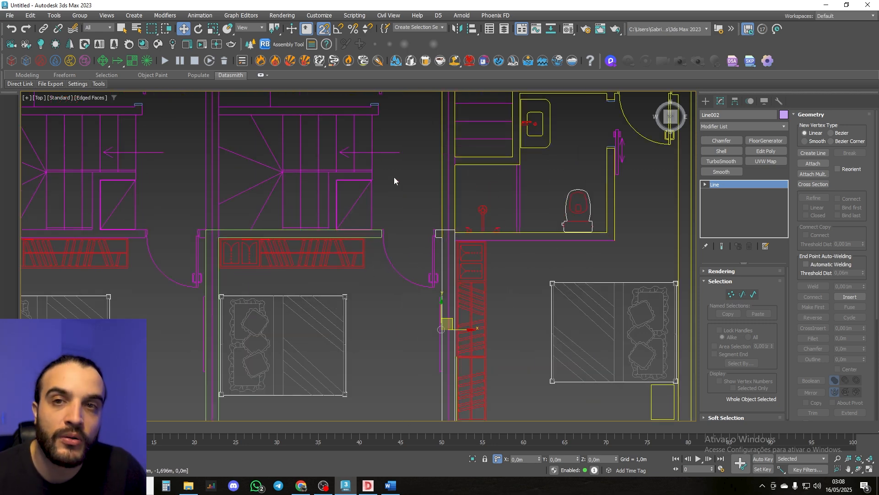
{"action": "scroll", "coordinate": [381, 280], "scroll_direction": "down", "scroll_amount": 2}
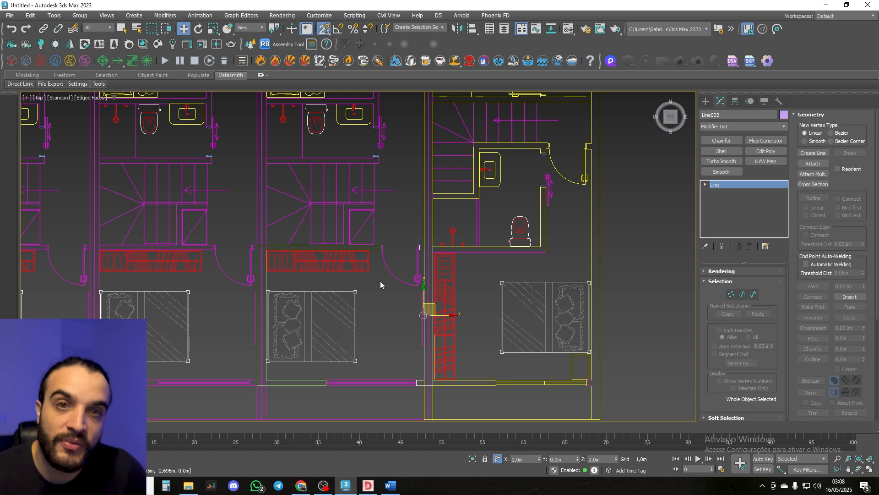
{"action": "left_click", "coordinate": [277, 256]}
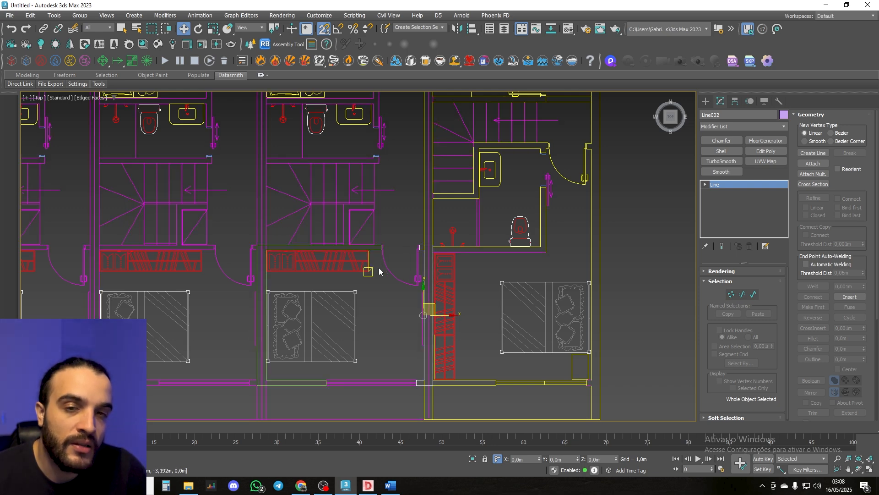
{"action": "scroll", "coordinate": [379, 272], "scroll_direction": "down", "scroll_amount": 5}
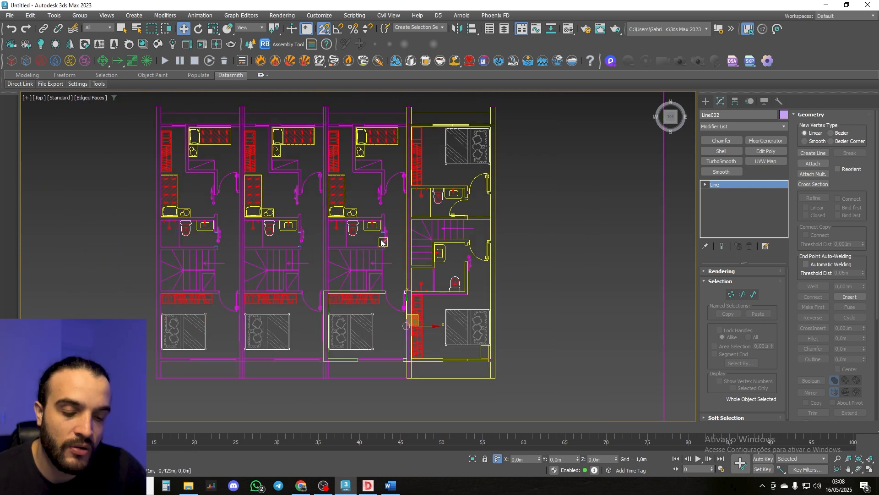
Select every imported CAD object by name, from the first Block:CAMA-SOLT through Layer:VEGET, excluding Line001 and Line002, and delete them.
{"action": "key", "text": "h"}
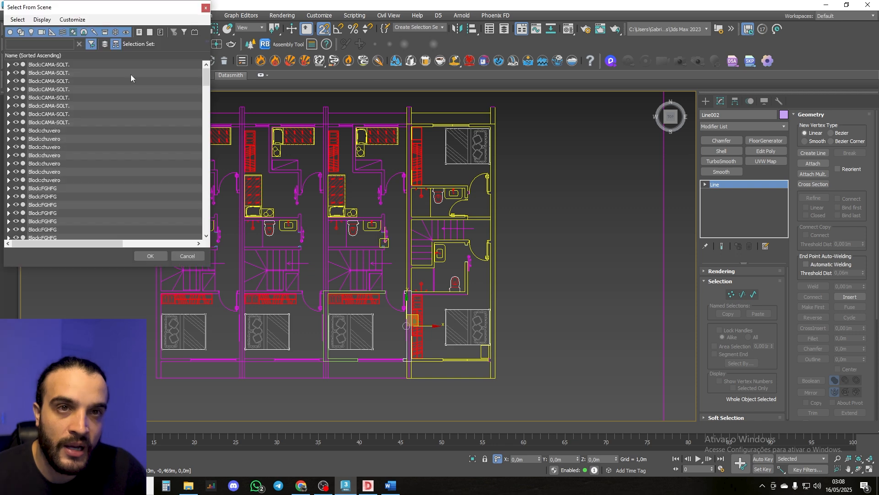
{"action": "left_click_drag", "start_coordinate": [79, 14], "coordinate": [89, 40]}
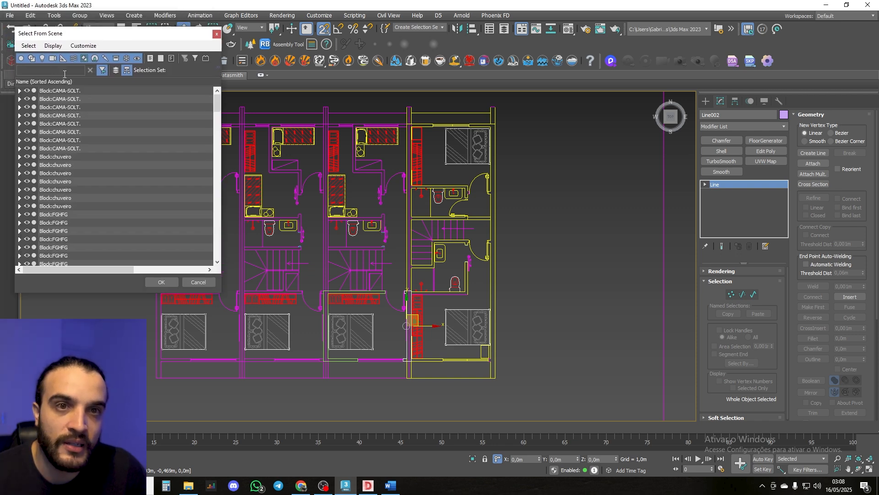
{"action": "left_click", "coordinate": [74, 91]}
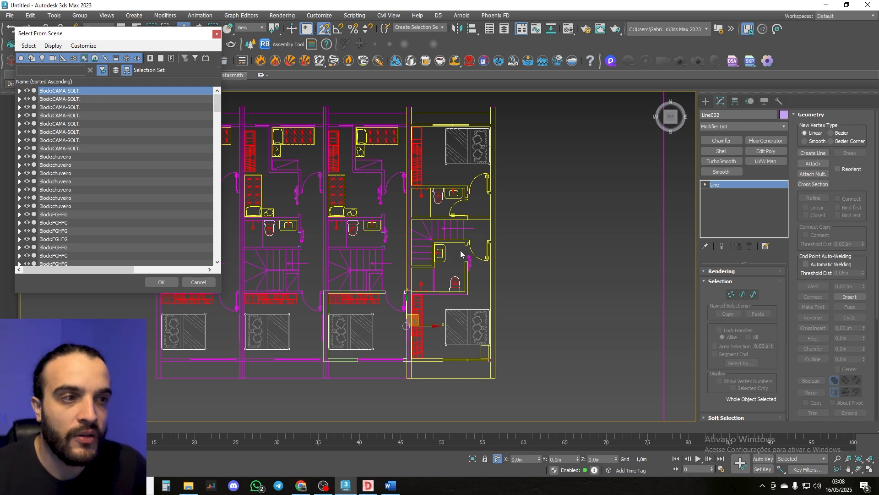
{"action": "scroll", "coordinate": [55, 206], "scroll_direction": "down", "scroll_amount": 10}
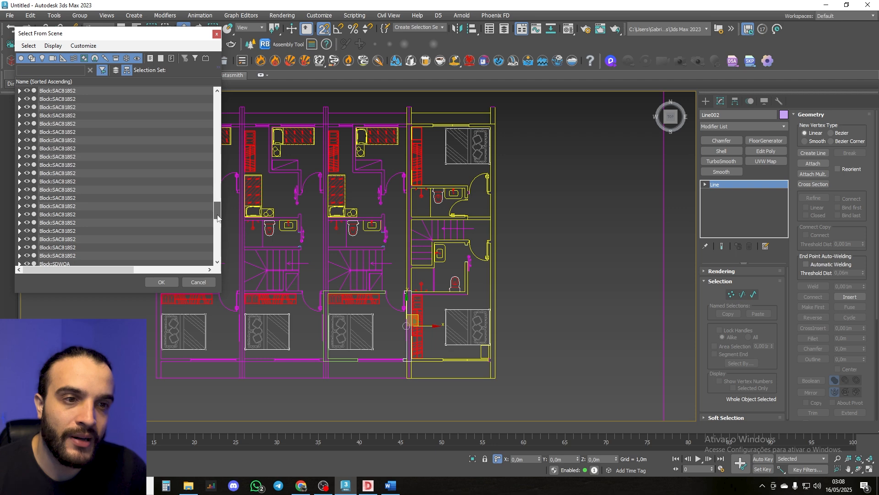
{"action": "left_click", "coordinate": [54, 254]}
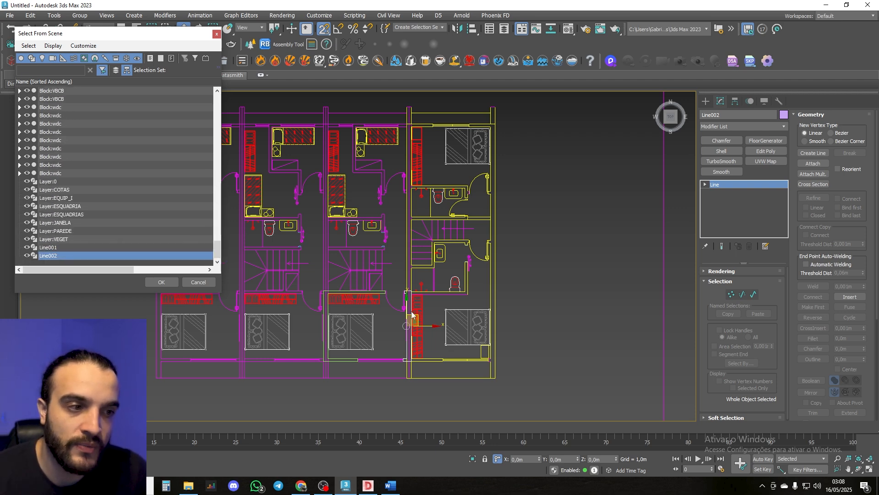
{"action": "left_click", "coordinate": [58, 248]}
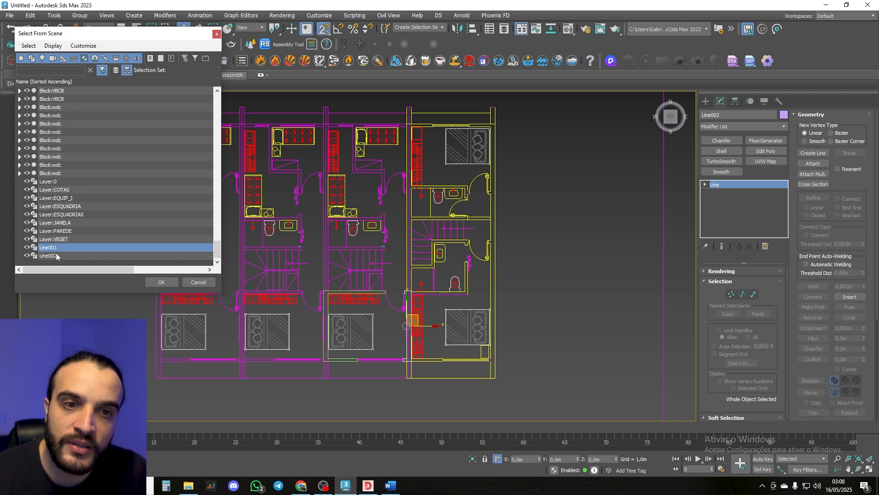
{"action": "left_click", "coordinate": [60, 240]}
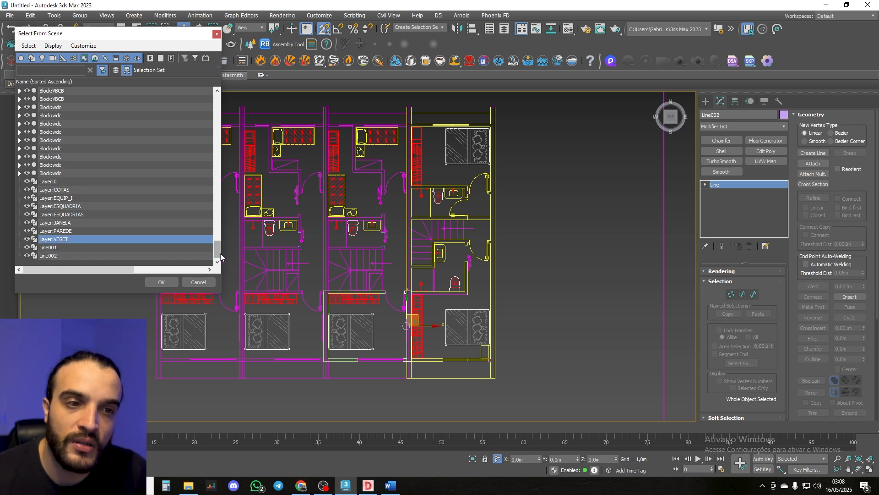
{"action": "left_click_drag", "start_coordinate": [220, 254], "coordinate": [206, 106]}
{"action": "left_click", "coordinate": [67, 90], "text": "shift"}
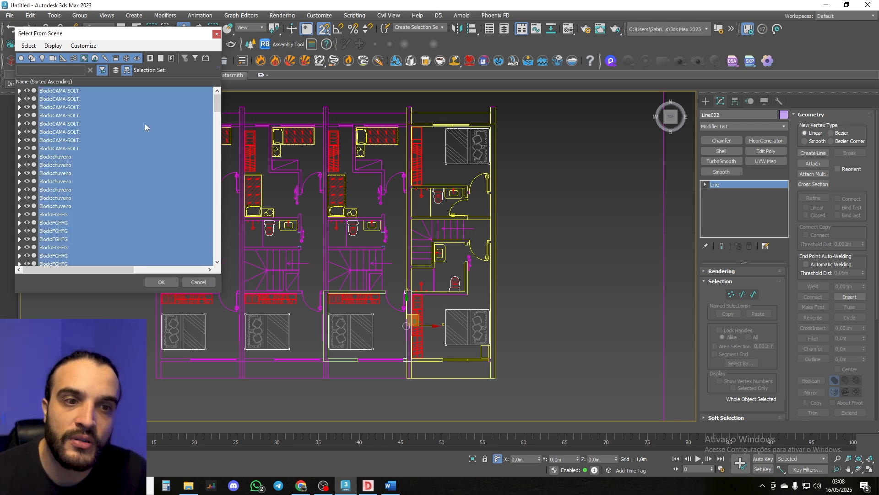
{"action": "left_click", "coordinate": [163, 283]}
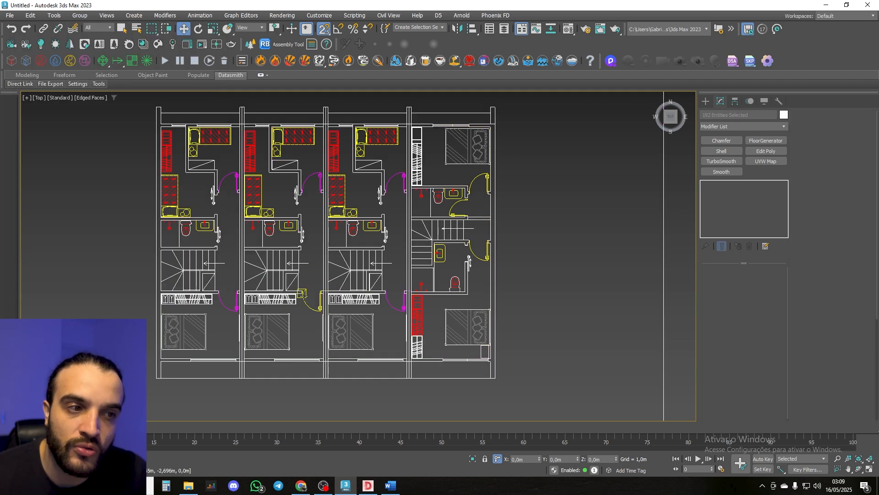
{"action": "key", "text": "Delete"}
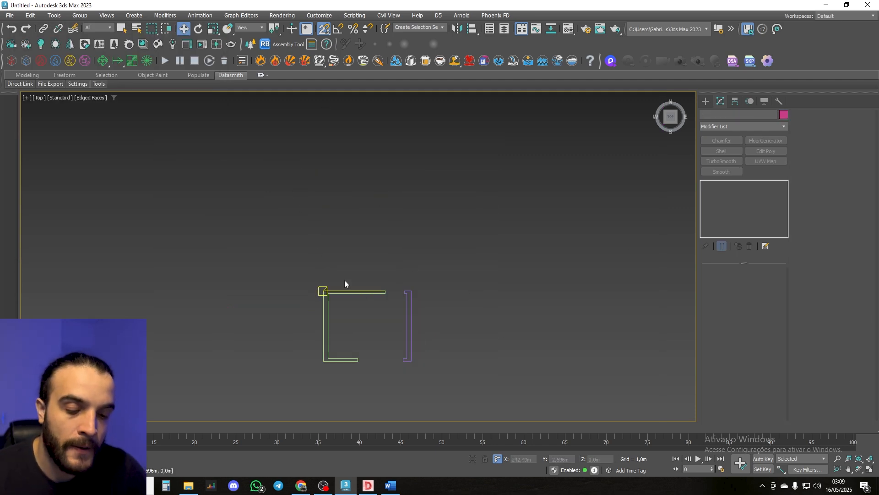
Select the remaining CAD objects by name, from the first Block:FOGAO-4B through the last Layer:Z-MAQ-LAV, and delete them.
{"action": "key", "text": "h"}
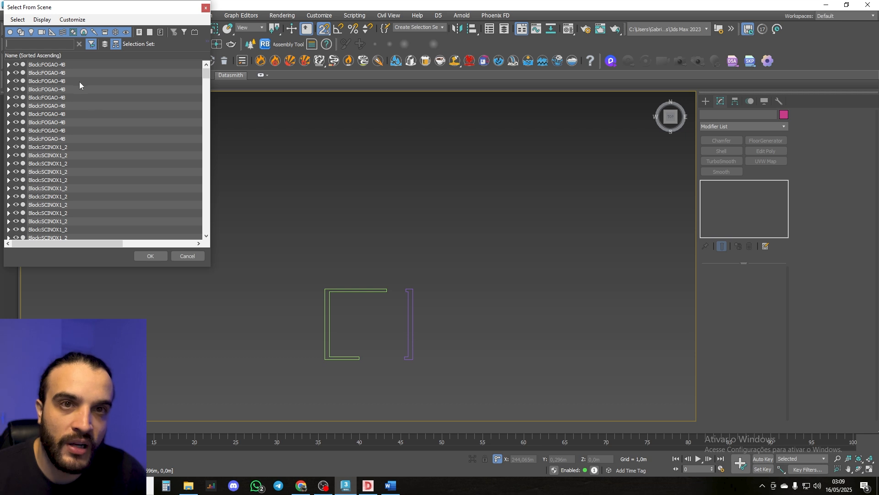
{"action": "left_click", "coordinate": [68, 65]}
{"action": "left_click_drag", "start_coordinate": [201, 76], "coordinate": [204, 227]}
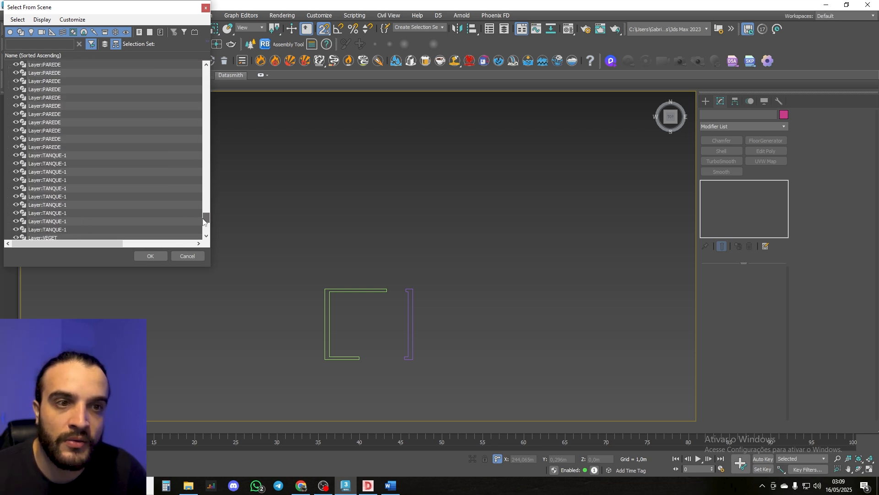
{"action": "left_click", "coordinate": [66, 213], "text": "shift"}
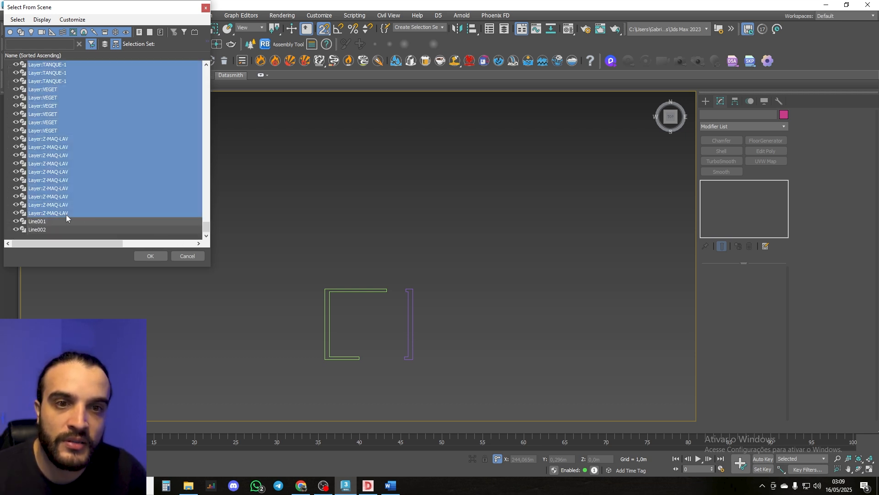
{"action": "left_click", "coordinate": [151, 256]}
{"action": "left_click", "coordinate": [312, 278]}
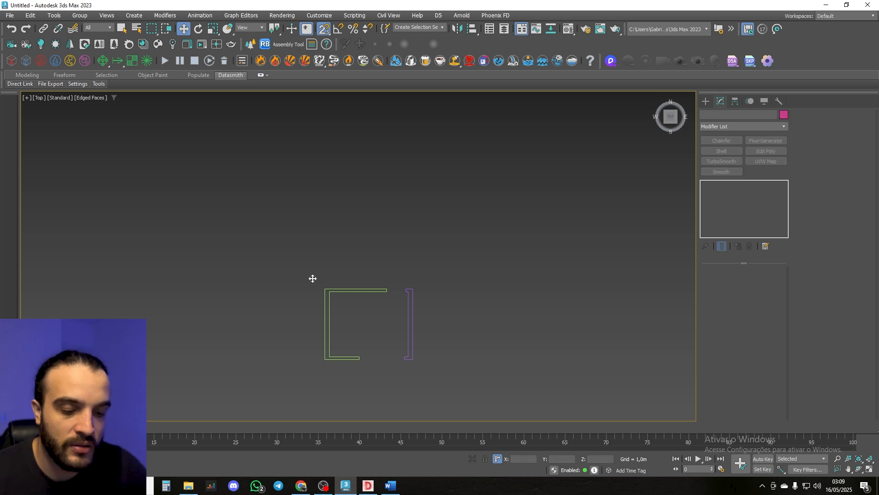
{"action": "key", "text": "h"}
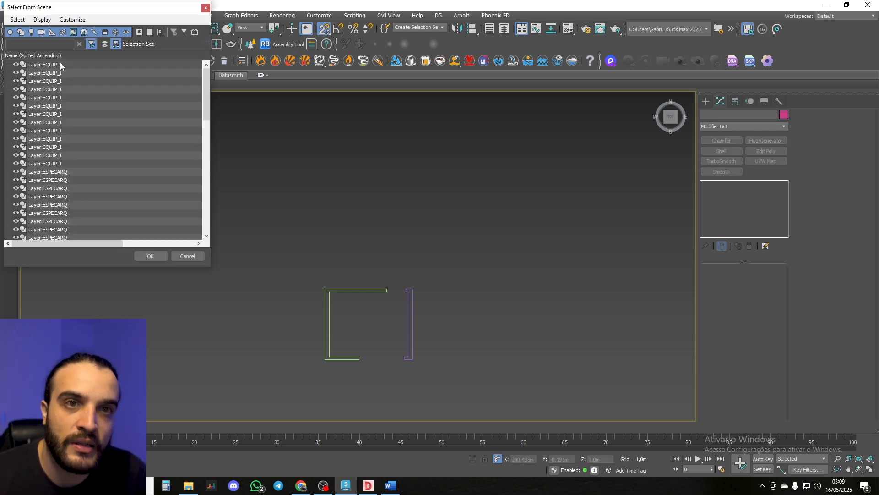
{"action": "left_click_drag", "start_coordinate": [206, 104], "coordinate": [210, 197]}
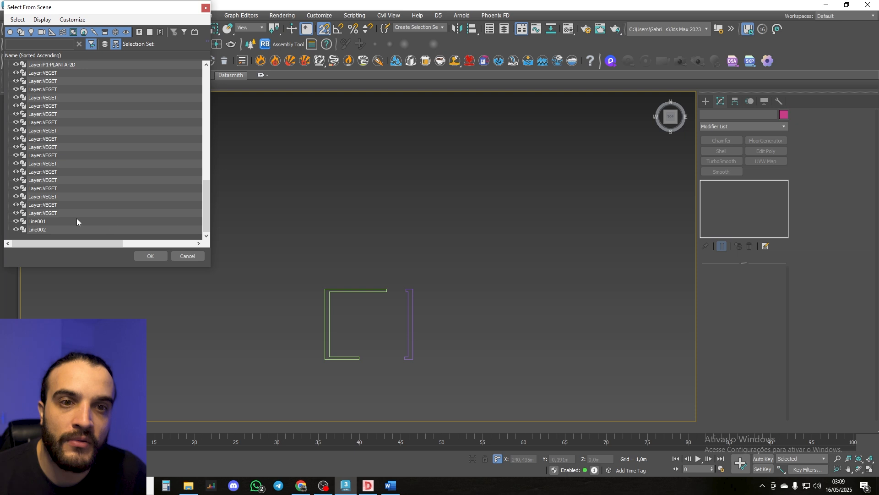
{"action": "key", "text": "ctrl+a"}
{"action": "left_click", "coordinate": [151, 256]}
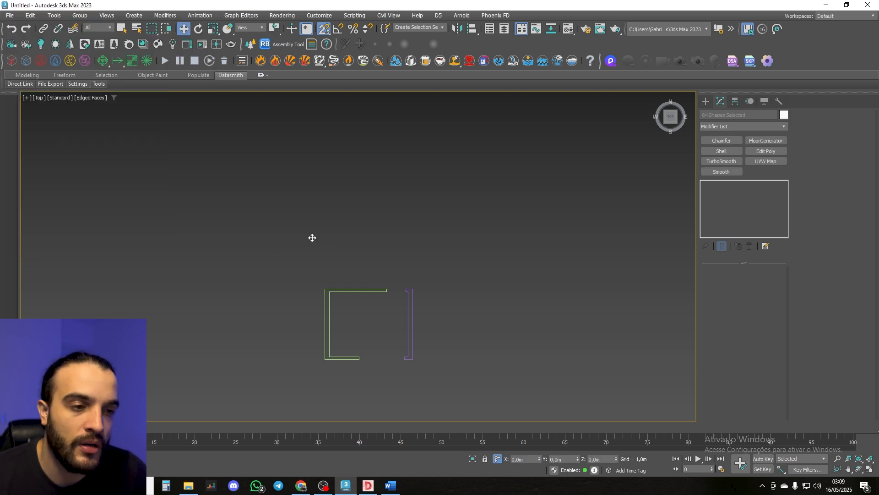
Delete the leftover layer shapes, from the first Layer:EQUIP_I through the last Layer:VEGET, keeping Line001 and Line002.
{"action": "key", "text": "h"}
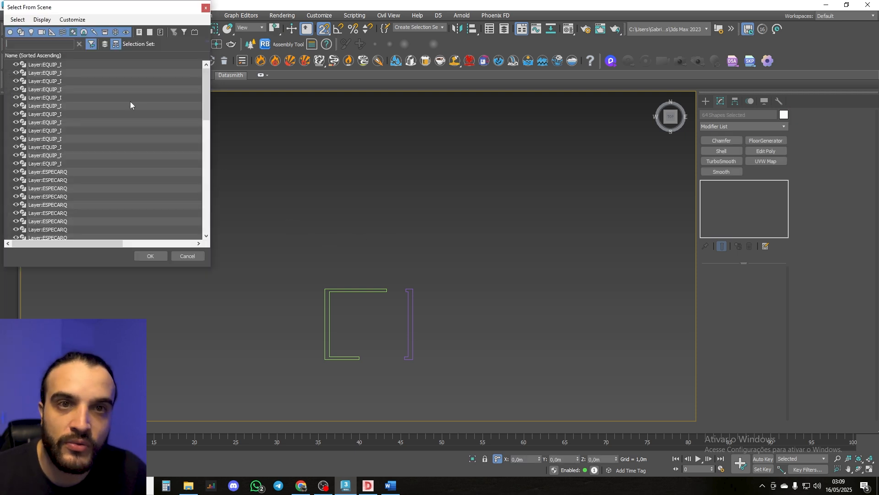
{"action": "left_click", "coordinate": [65, 65]}
{"action": "left_click_drag", "start_coordinate": [205, 94], "coordinate": [205, 206]}
{"action": "left_click", "coordinate": [79, 213], "text": "shift"}
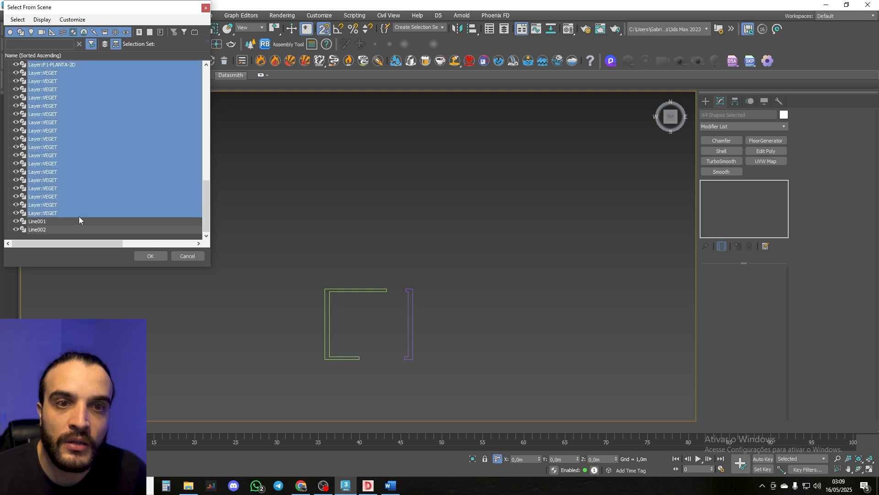
{"action": "left_click", "coordinate": [148, 255]}
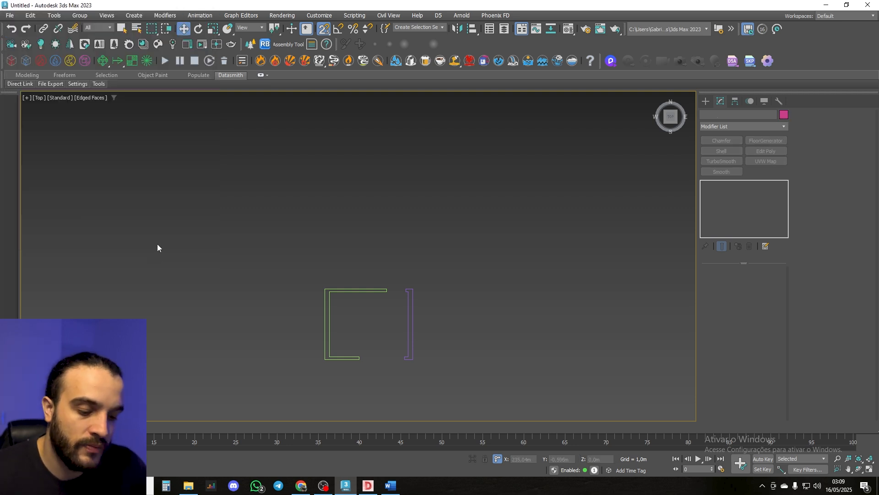
Check the scene's object list for leftover CAD elements and frame the two wall splines in the Top view.
{"action": "key", "text": "h"}
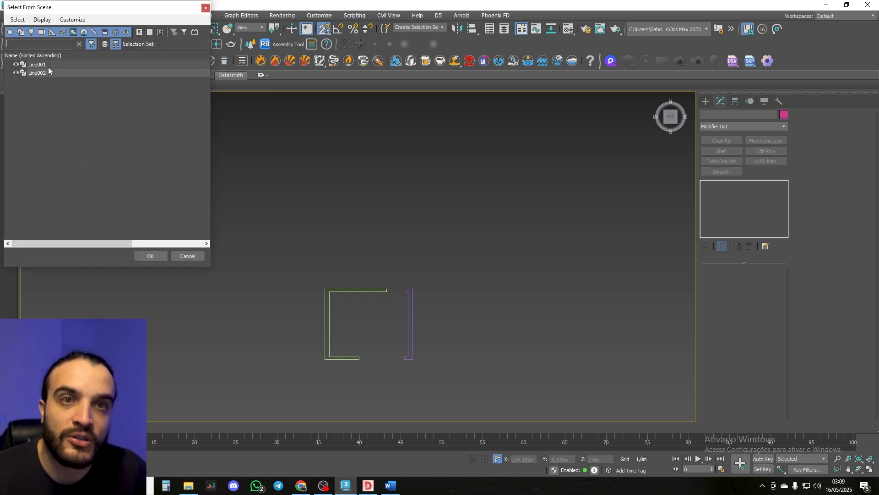
{"action": "left_click_drag", "start_coordinate": [47, 11], "coordinate": [79, 87]}
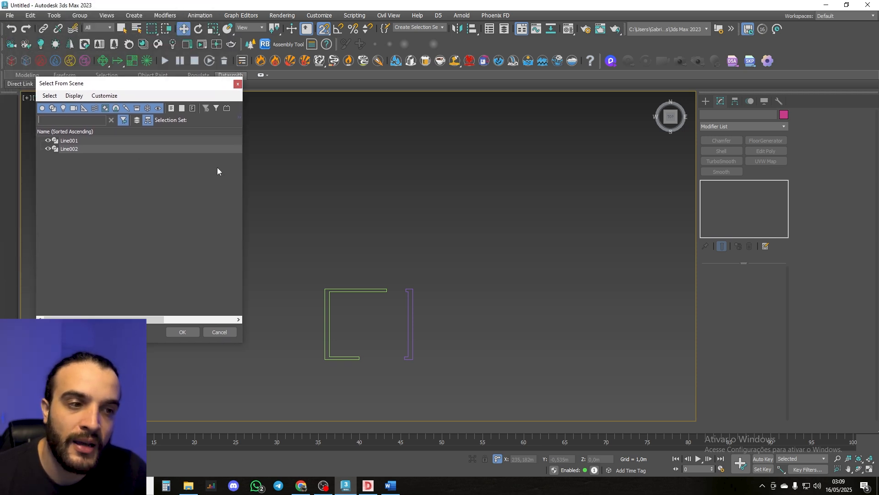
{"action": "left_click", "coordinate": [76, 141]}
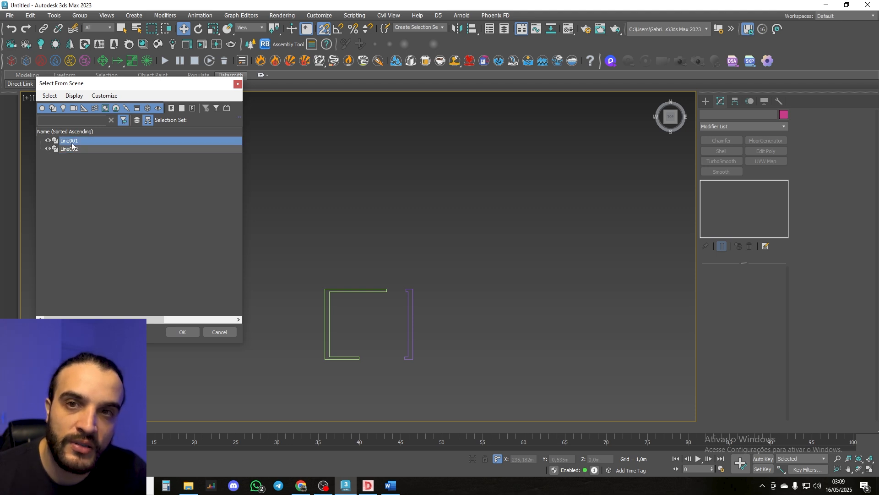
{"action": "left_click", "coordinate": [191, 331]}
{"action": "middle_click_drag", "start_coordinate": [405, 305], "coordinate": [358, 273]}
{"action": "left_click", "coordinate": [490, 288]}
{"action": "key", "text": "z"}
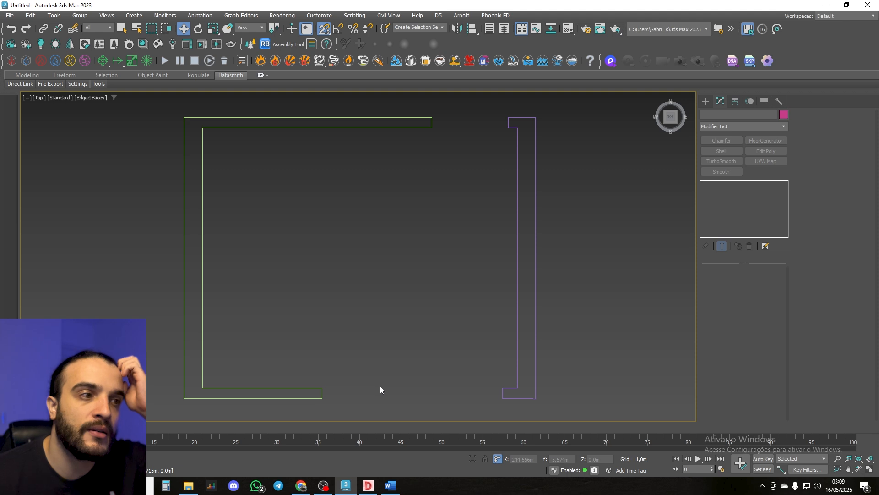
{"action": "scroll", "coordinate": [389, 284], "scroll_direction": "down", "scroll_amount": 3}
{"action": "mouse_move", "coordinate": [384, 260]}
{"action": "middle_mouse_down"}
{"action": "mouse_move", "coordinate": [362, 240]}
{"action": "mouse_move", "coordinate": [322, 241]}
{"action": "middle_mouse_up"}
Switch the viewport to wireframe and back to edged faces, and select the C-shaped wall spline Line001.
{"action": "key", "text": "F3"}
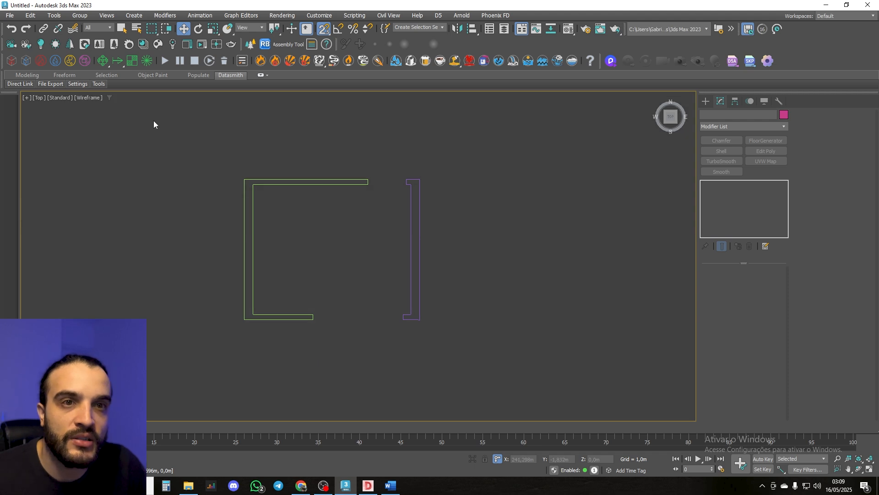
{"action": "key", "text": "F3"}
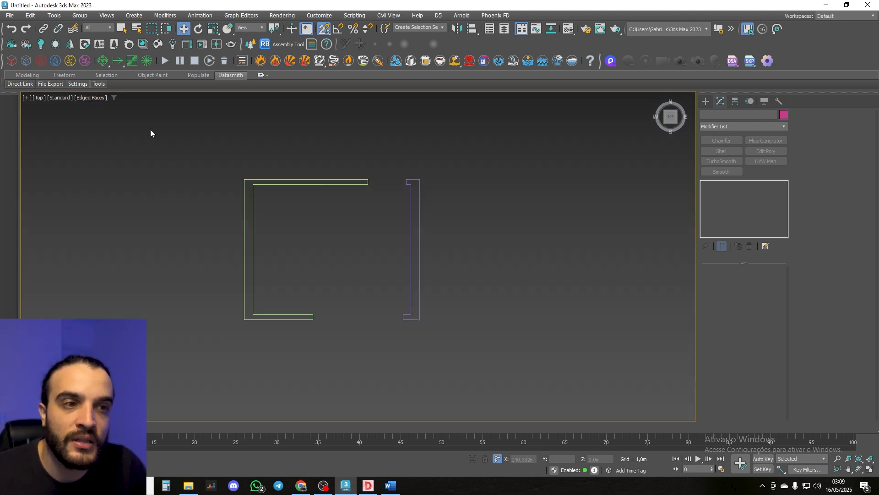
{"action": "middle_click_drag", "start_coordinate": [338, 238], "coordinate": [328, 236]}
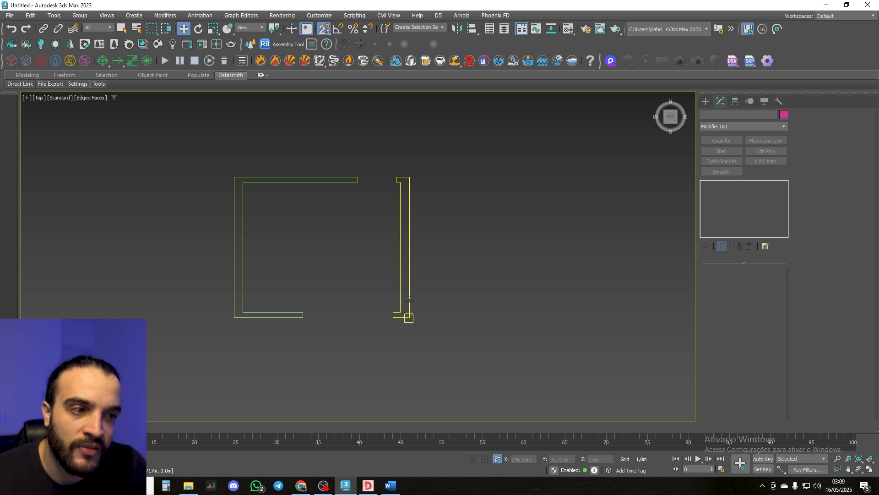
{"action": "left_click", "coordinate": [347, 179]}
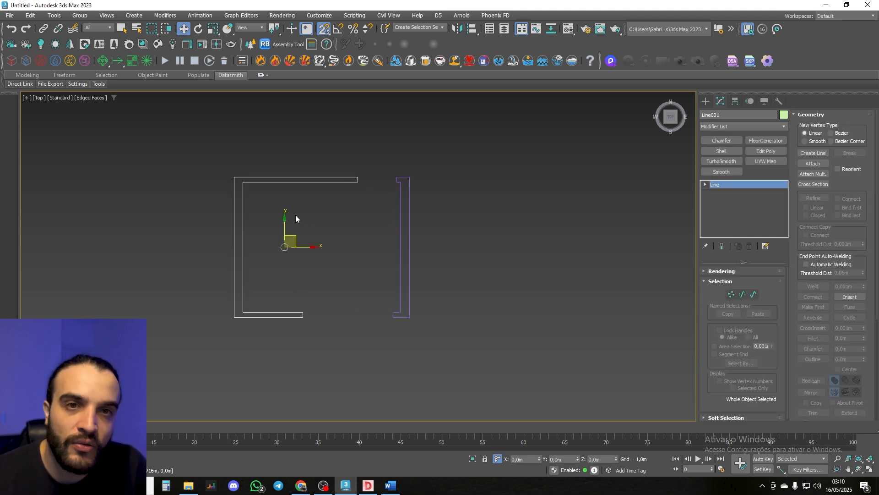
Convert the C-shaped wall spline Line001 to an Editable Poly.
{"action": "right_click", "coordinate": [293, 207]}
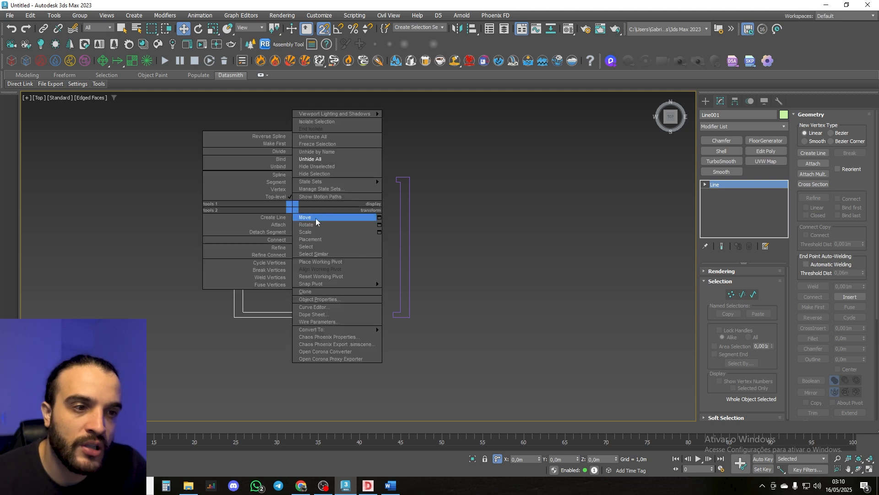
{"action": "mouse_move", "coordinate": [372, 334]}
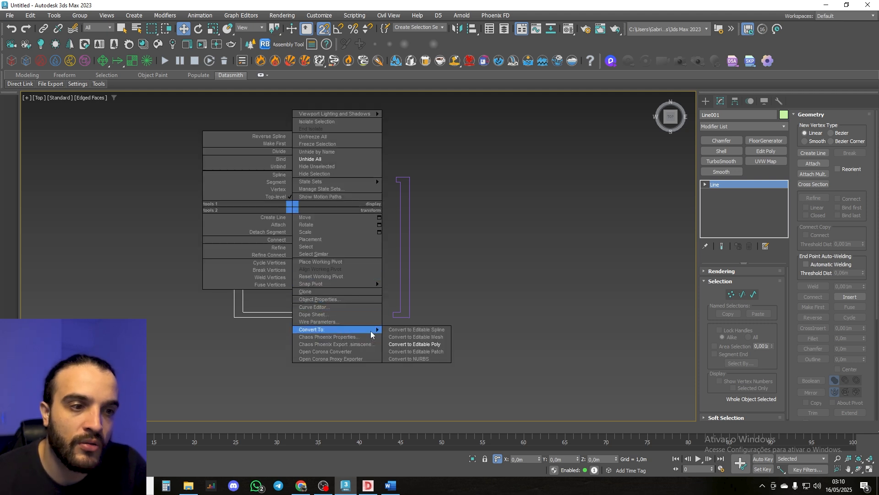
{"action": "left_click", "coordinate": [428, 344]}
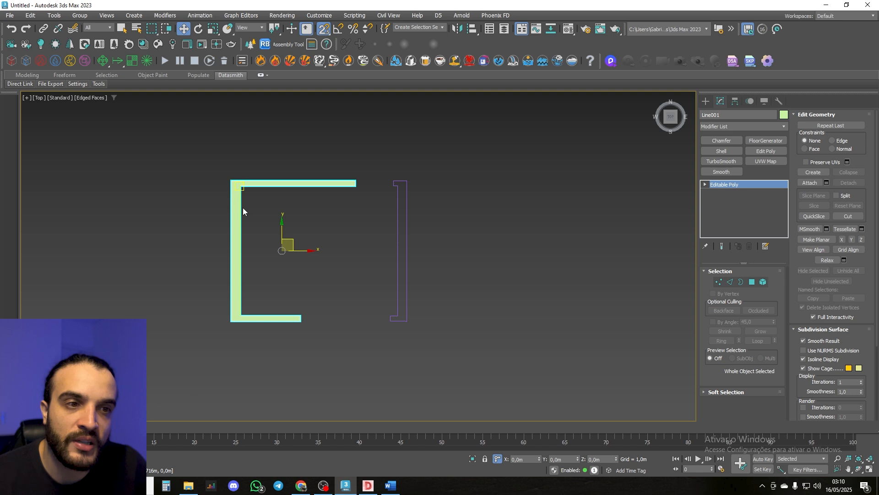
{"action": "middle_click_drag", "start_coordinate": [304, 226], "coordinate": [296, 225]}
Attach the opposite wall spline Line002 to the Line001 Editable Poly so both walls form one object.
{"action": "left_click", "coordinate": [390, 211]}
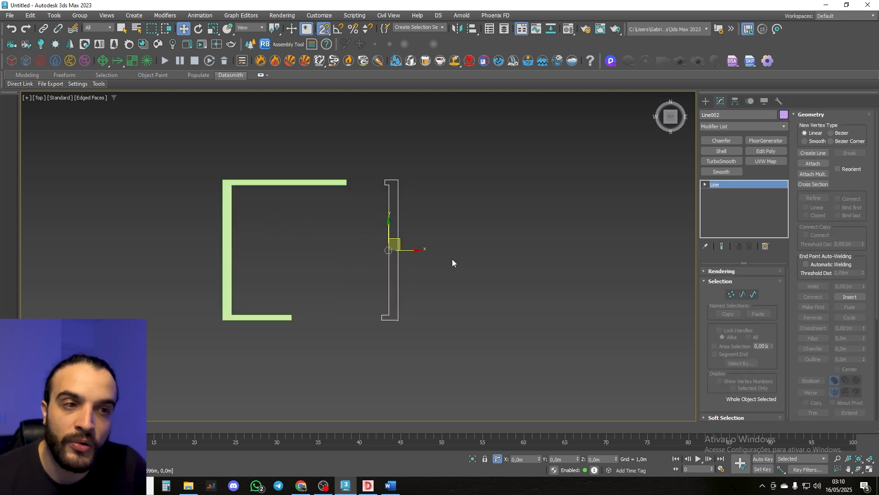
{"action": "left_click", "coordinate": [226, 228]}
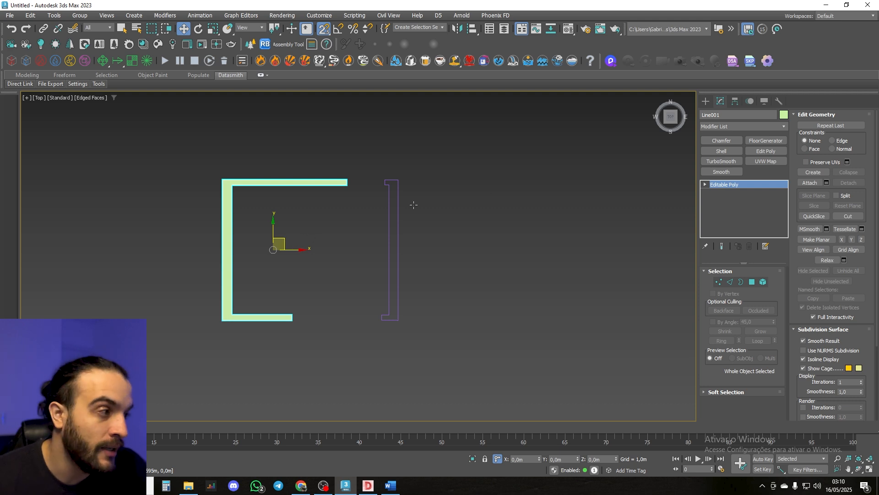
{"action": "left_click", "coordinate": [810, 183]}
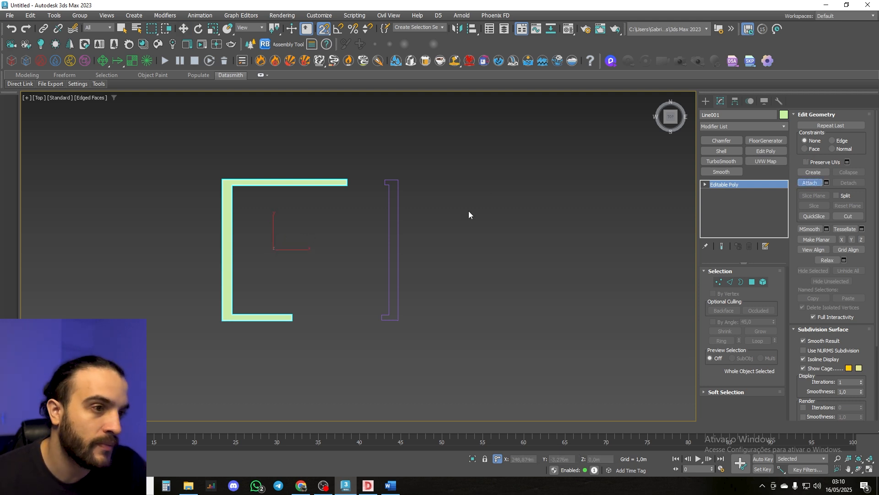
{"action": "left_click", "coordinate": [389, 180]}
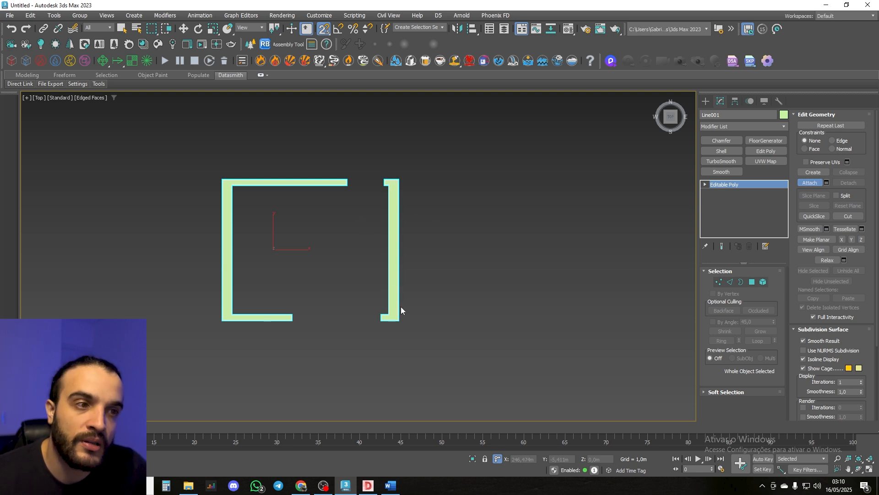
{"action": "left_click", "coordinate": [804, 183]}
{"action": "left_click", "coordinate": [810, 185]}
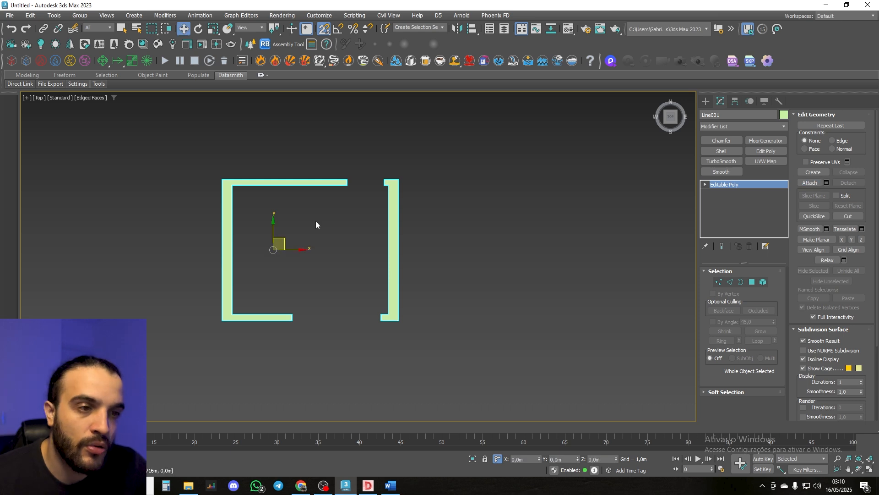
Switch to a Perspective view and apply a Shell modifier to the joined wall object.
{"action": "scroll", "coordinate": [309, 235], "scroll_direction": "down", "scroll_amount": 3}
{"action": "middle_click_drag", "start_coordinate": [309, 243], "coordinate": [278, 214]}
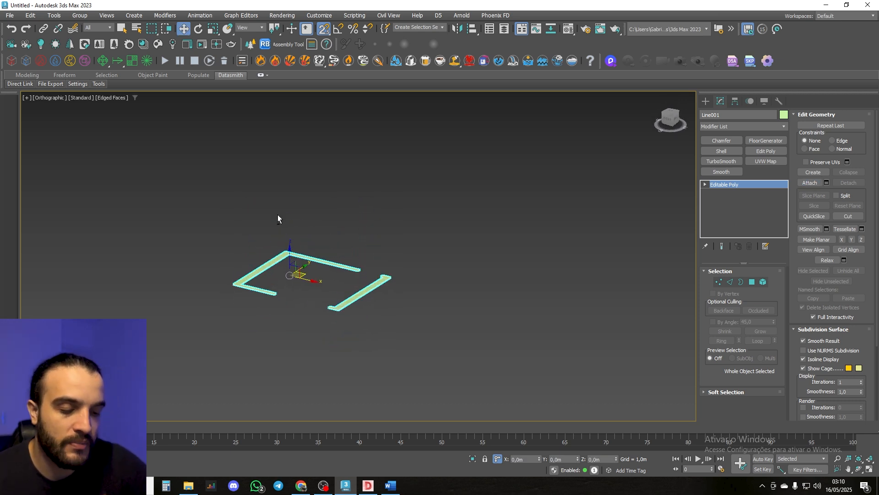
{"action": "key", "text": "p"}
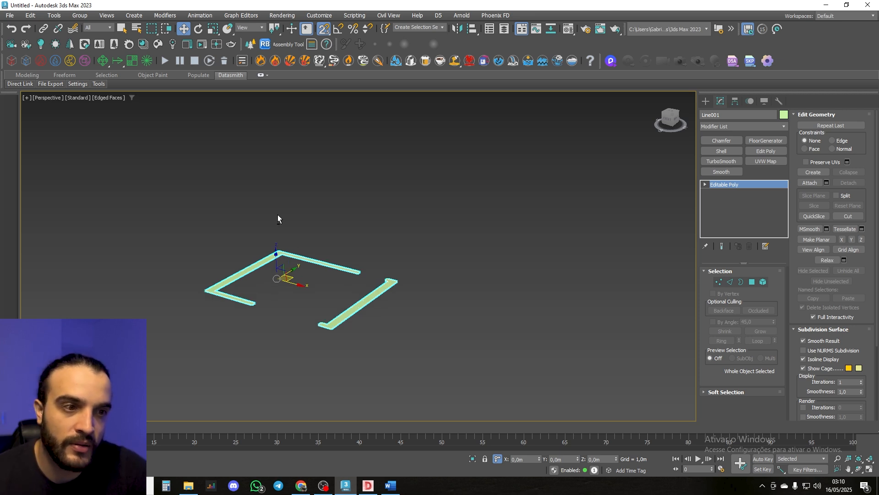
{"action": "middle_click_drag", "start_coordinate": [331, 288], "coordinate": [377, 288]}
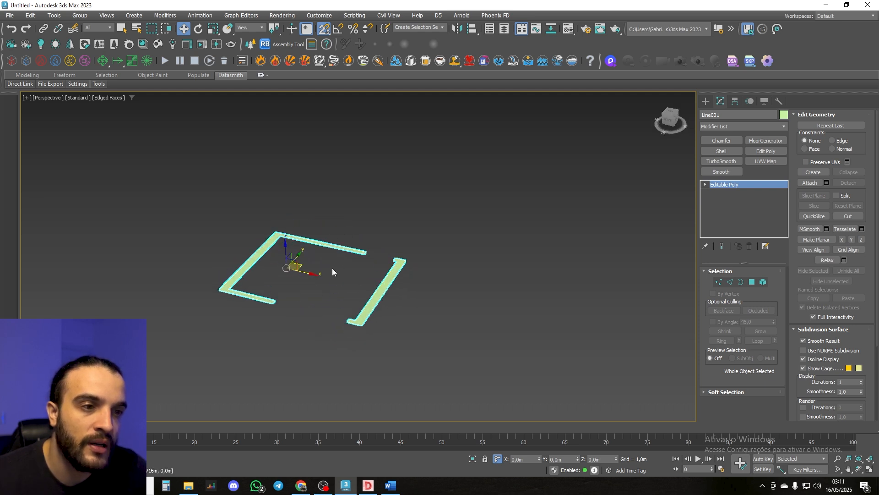
{"action": "middle_click_drag", "start_coordinate": [331, 271], "coordinate": [355, 250], "text": "alt"}
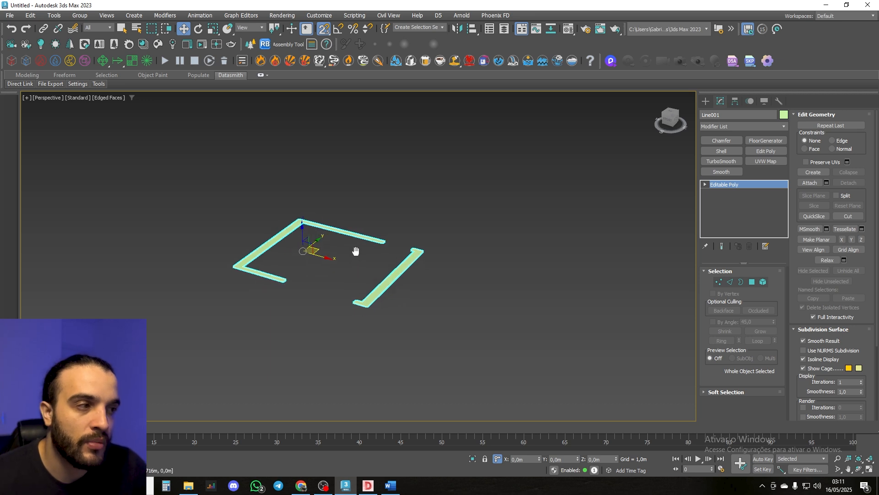
{"action": "left_click", "coordinate": [722, 151]}
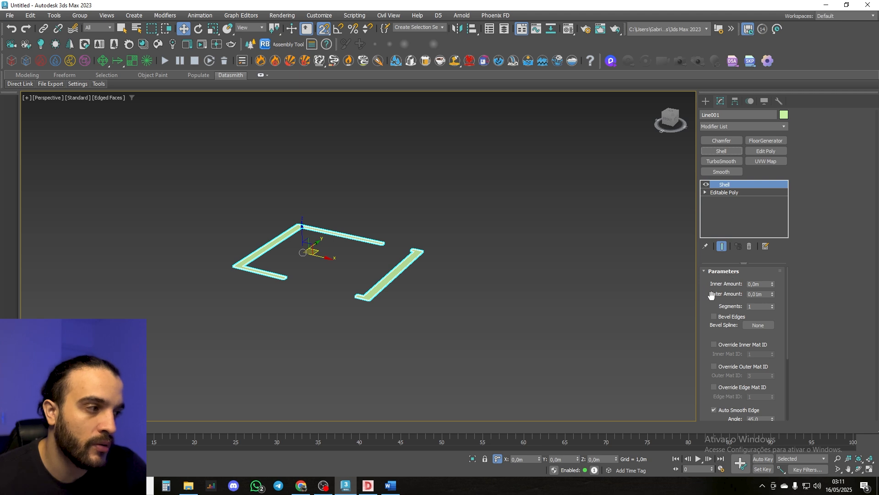
{"action": "middle_click_drag", "start_coordinate": [322, 267], "coordinate": [360, 276]}
{"action": "middle_click_drag", "start_coordinate": [360, 276], "coordinate": [361, 267], "text": "alt"}
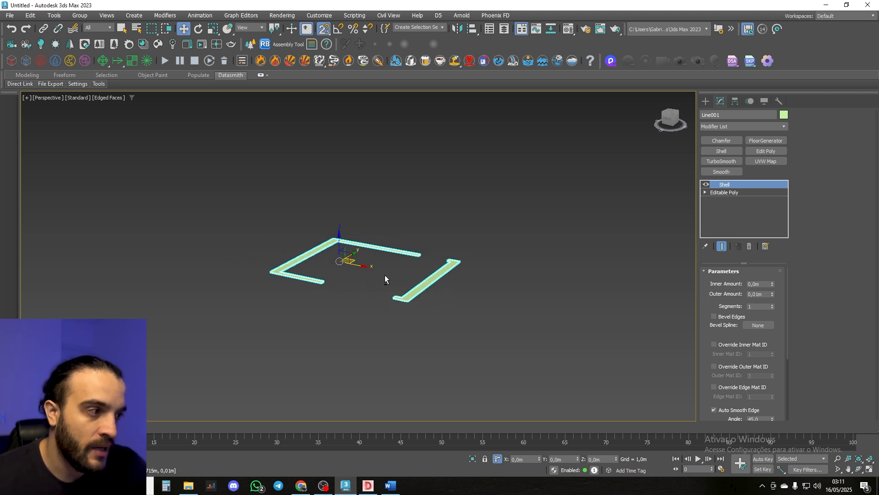
Try a Shell inner amount of 1 m on the walls and reset it to 0 m.
{"action": "left_click", "coordinate": [763, 283]}
{"action": "left_click_drag", "start_coordinate": [764, 284], "coordinate": [728, 283]}
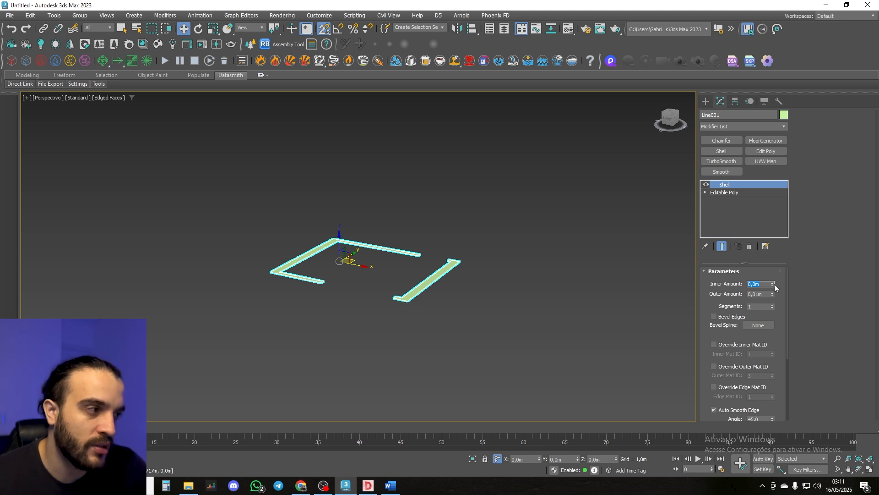
{"action": "left_click_drag", "start_coordinate": [772, 285], "coordinate": [771, 247]}
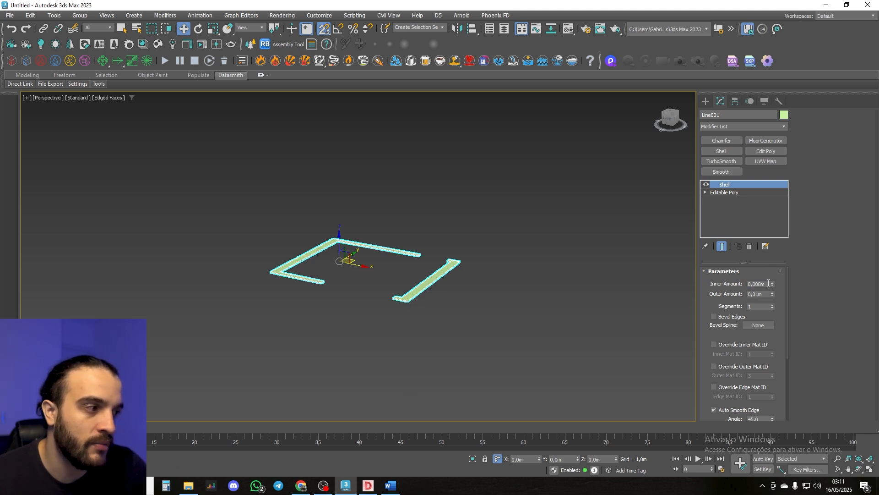
{"action": "left_click_drag", "start_coordinate": [768, 283], "coordinate": [744, 282]}
{"action": "type", "text": "1"}
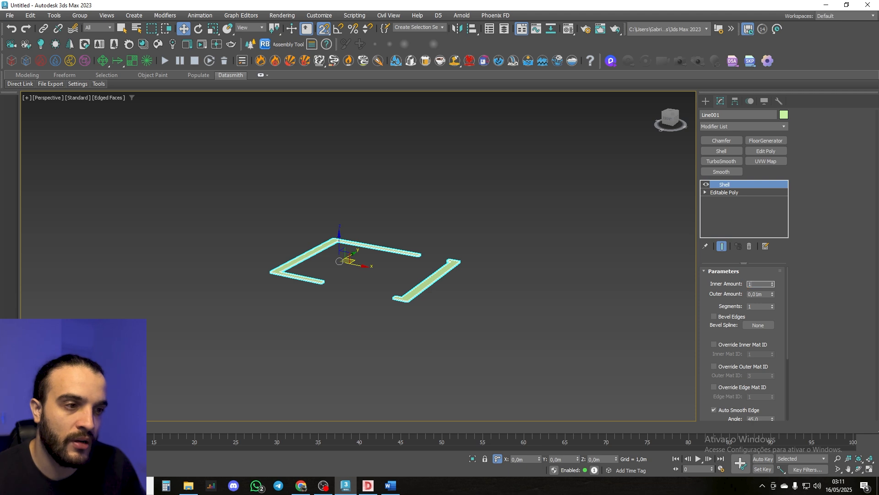
{"action": "key", "text": "Return"}
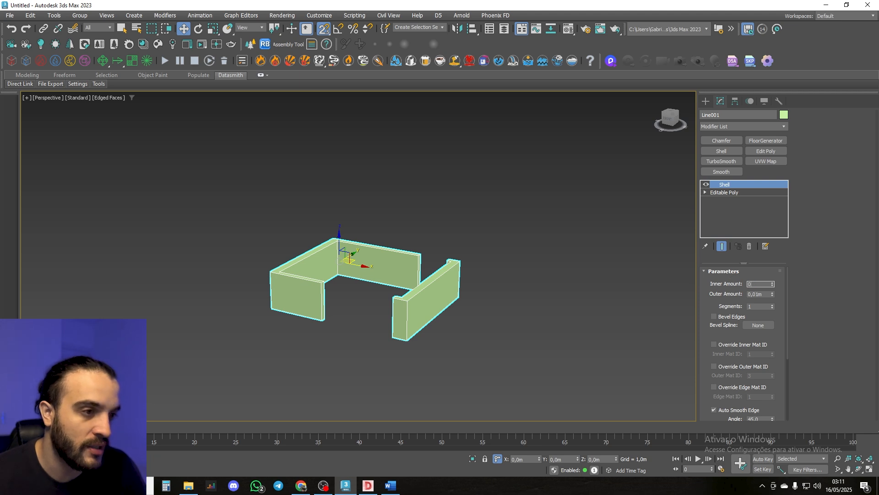
{"action": "key", "text": "Return"}
Set the Shell outer amount to 3 m to raise the walls upward.
{"action": "left_click", "coordinate": [764, 294]}
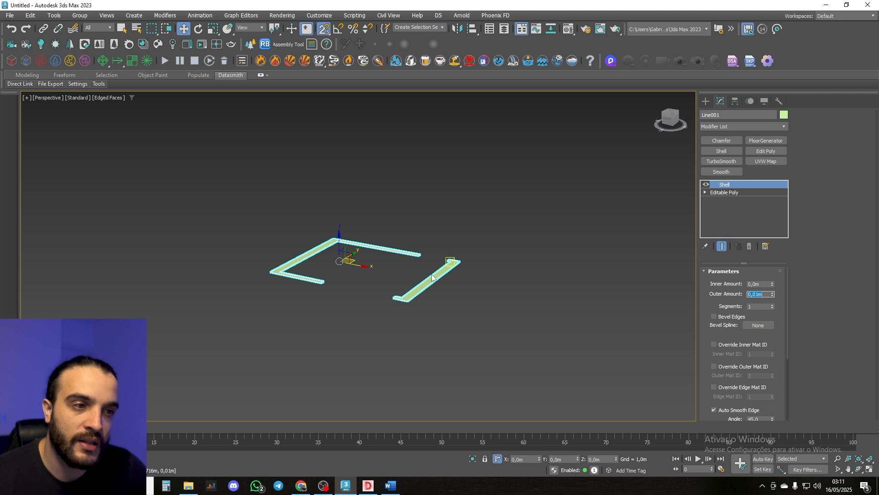
{"action": "middle_click_drag", "start_coordinate": [418, 210], "coordinate": [409, 236]}
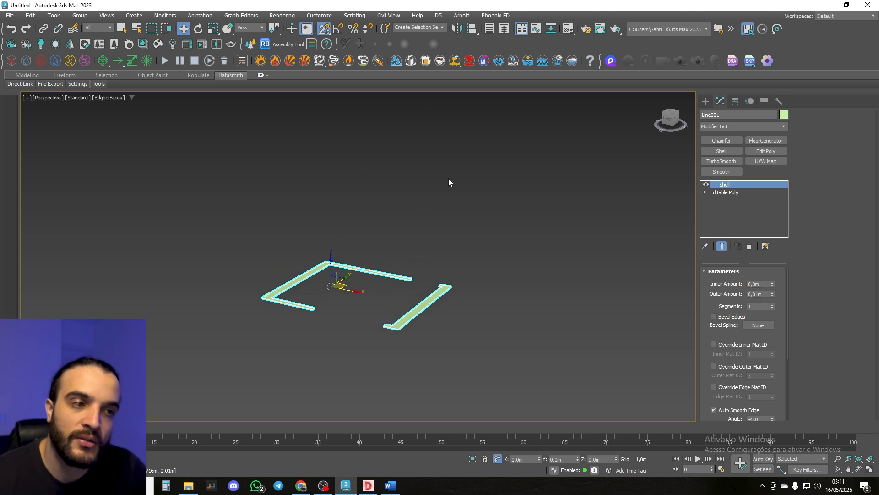
{"action": "middle_click_drag", "start_coordinate": [295, 263], "coordinate": [270, 268]}
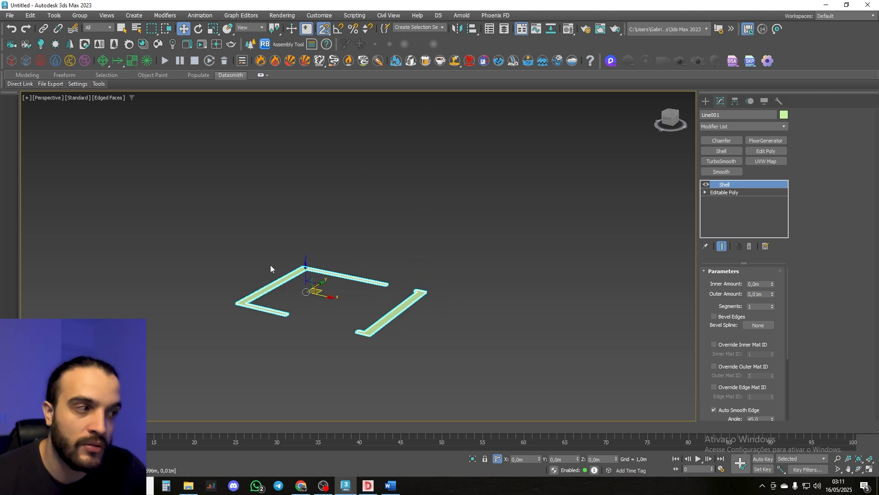
{"action": "left_click", "coordinate": [768, 295]}
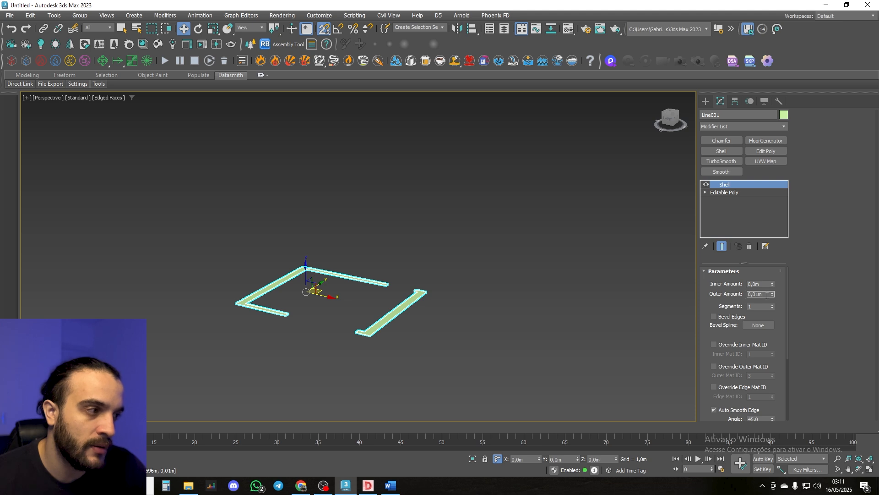
{"action": "type", "text": "3"}
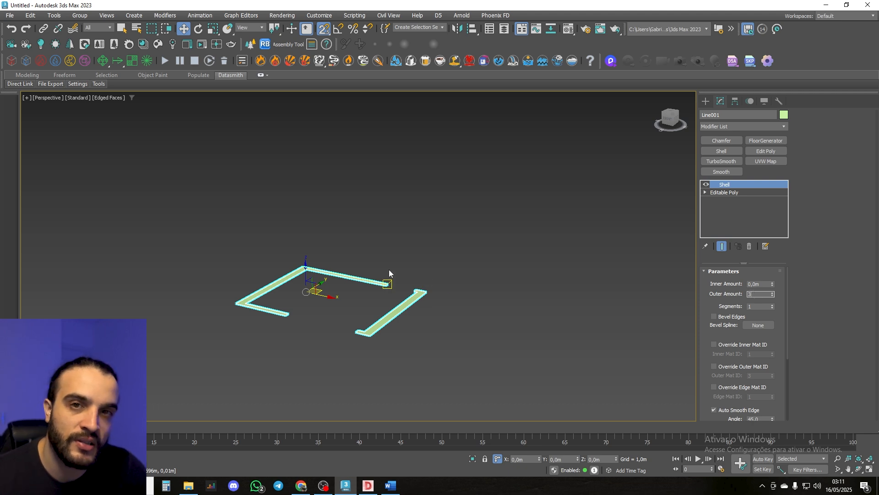
Check the metric display unit options in the Units Setup and close it without changing the unit.
{"action": "left_click", "coordinate": [319, 15]}
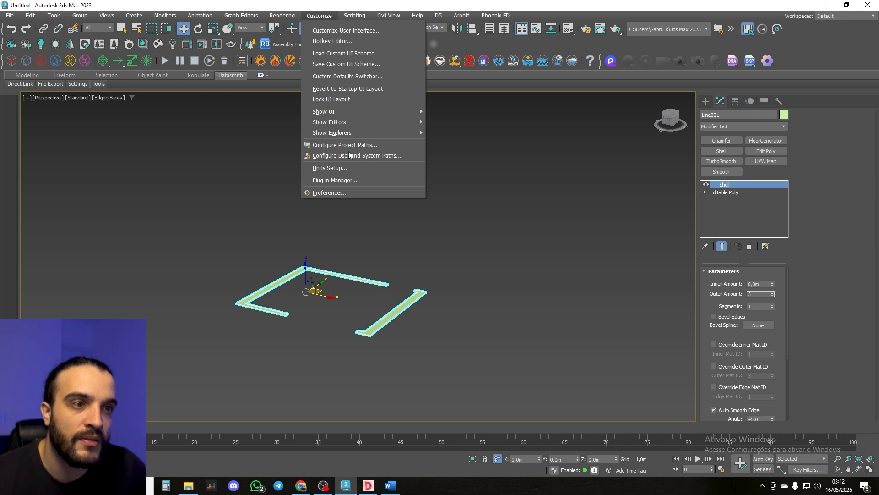
{"action": "left_click", "coordinate": [344, 168]}
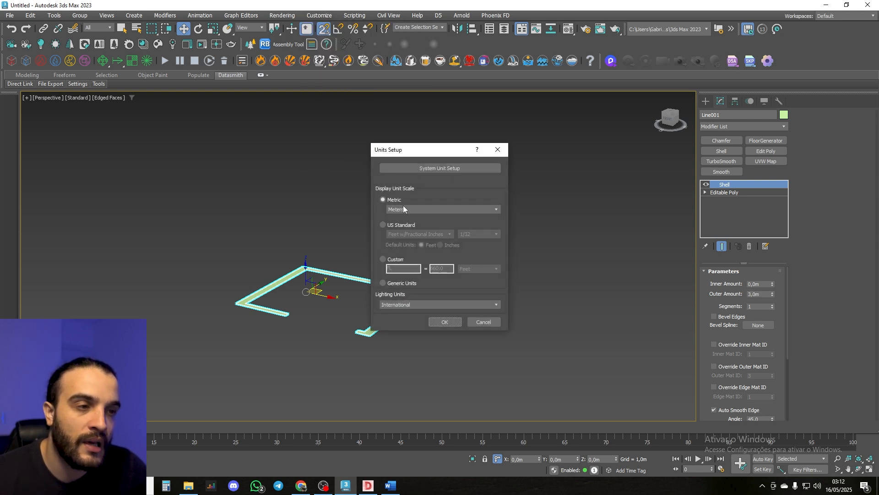
{"action": "left_click", "coordinate": [423, 210]}
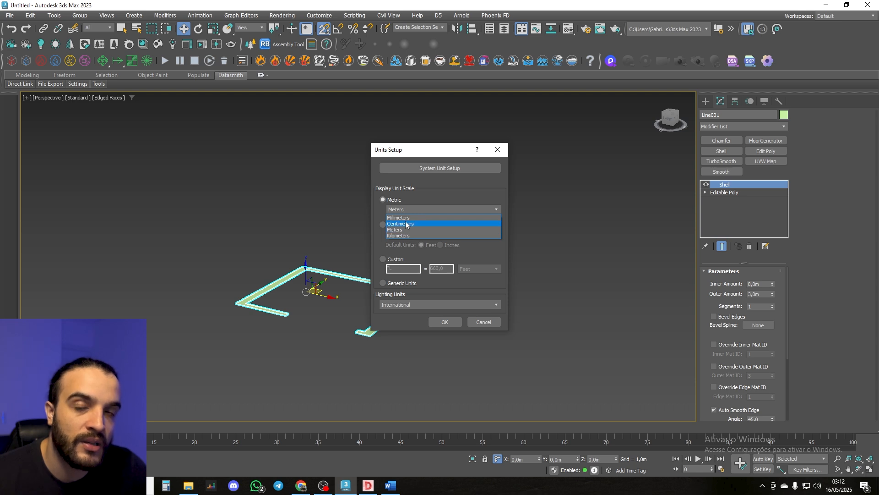
{"action": "left_click", "coordinate": [495, 150]}
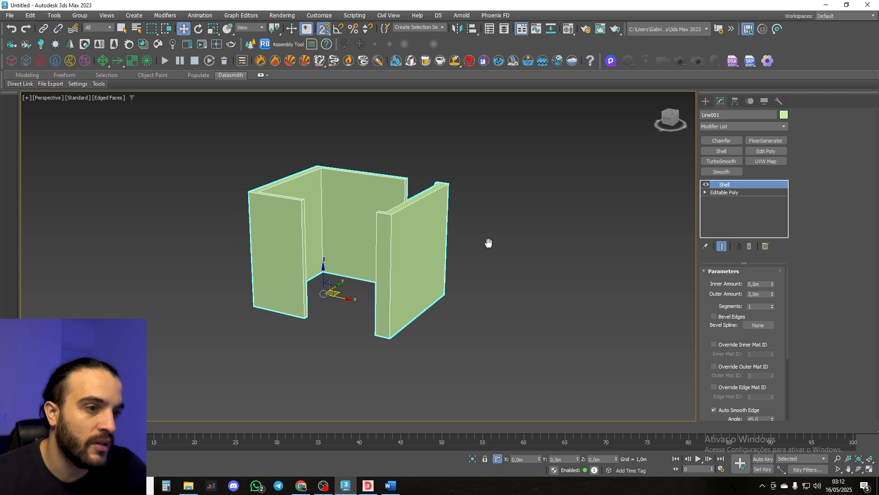
In the Top view, draw planes across both wall gaps, about 0.85 by 0.12 m at the back and 2 by 0.12 m at the front.
{"action": "middle_click_drag", "start_coordinate": [487, 243], "coordinate": [407, 291], "text": "alt"}
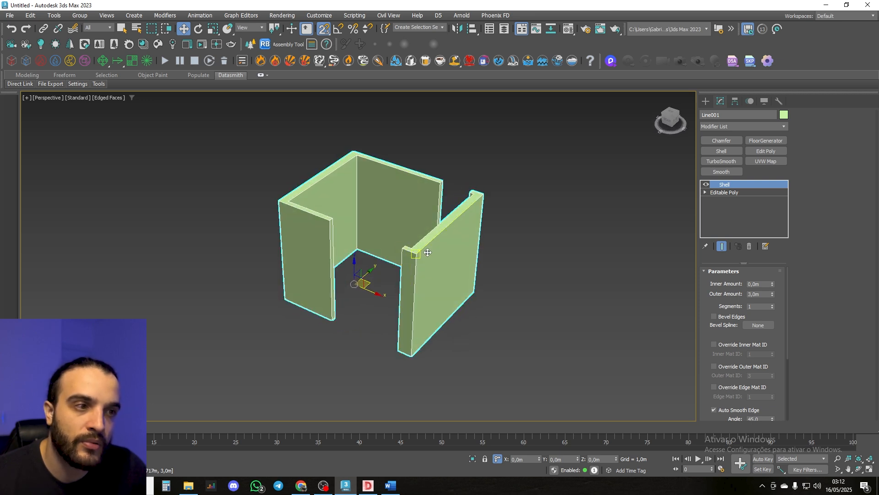
{"action": "mouse_move", "coordinate": [418, 253]}
{"action": "middle_mouse_down"}
{"action": "mouse_move", "coordinate": [444, 222]}
{"action": "mouse_move", "coordinate": [463, 252]}
{"action": "middle_mouse_up"}
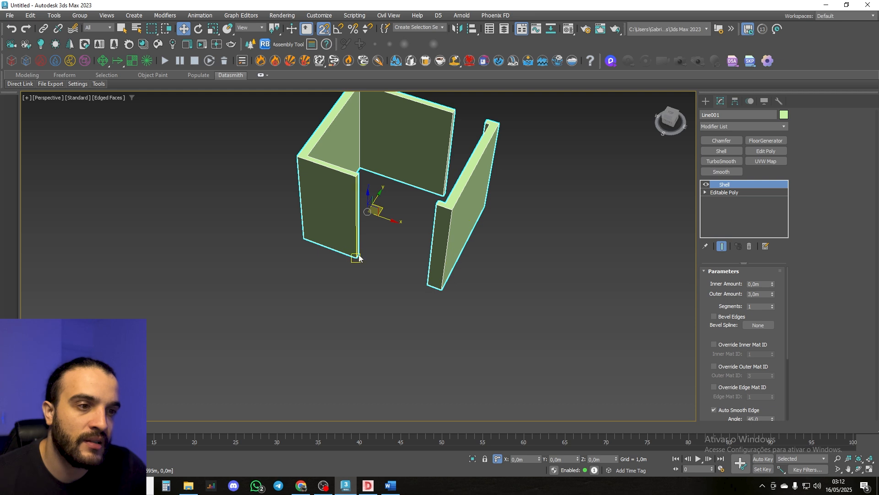
{"action": "middle_click_drag", "start_coordinate": [438, 279], "coordinate": [468, 199], "text": "alt"}
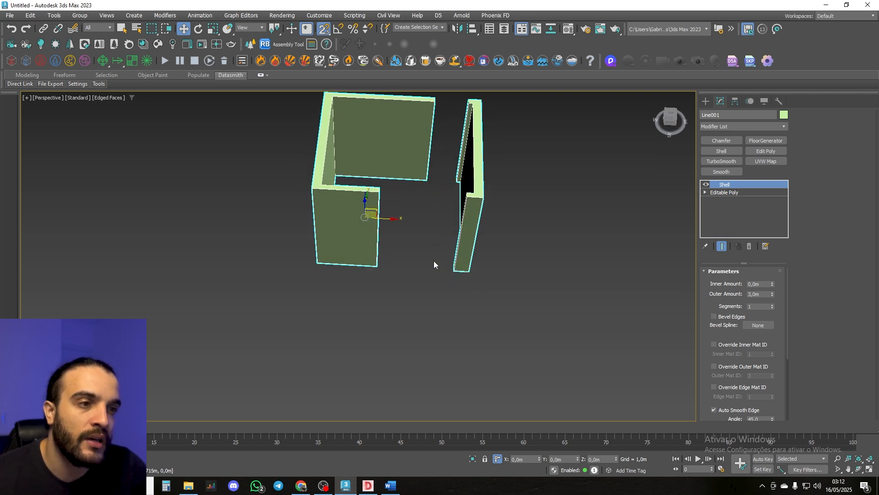
{"action": "middle_click_drag", "start_coordinate": [435, 265], "coordinate": [393, 287]}
{"action": "key", "text": "t"}
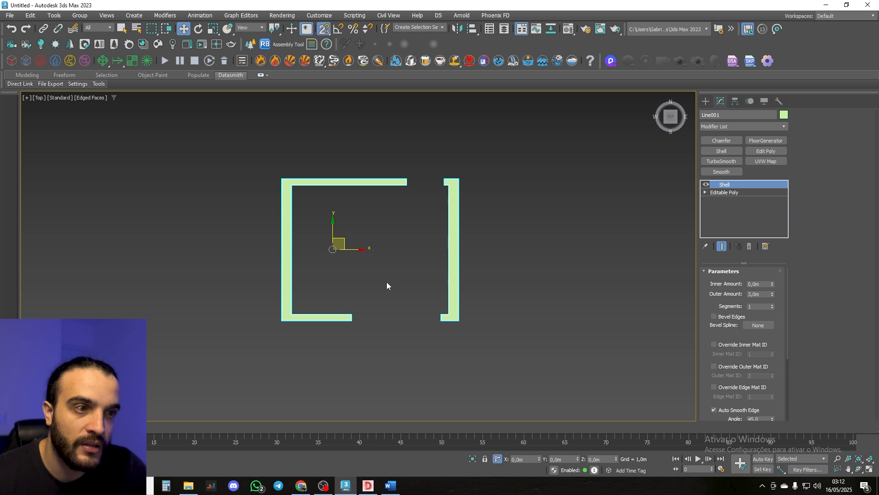
{"action": "key", "text": "z"}
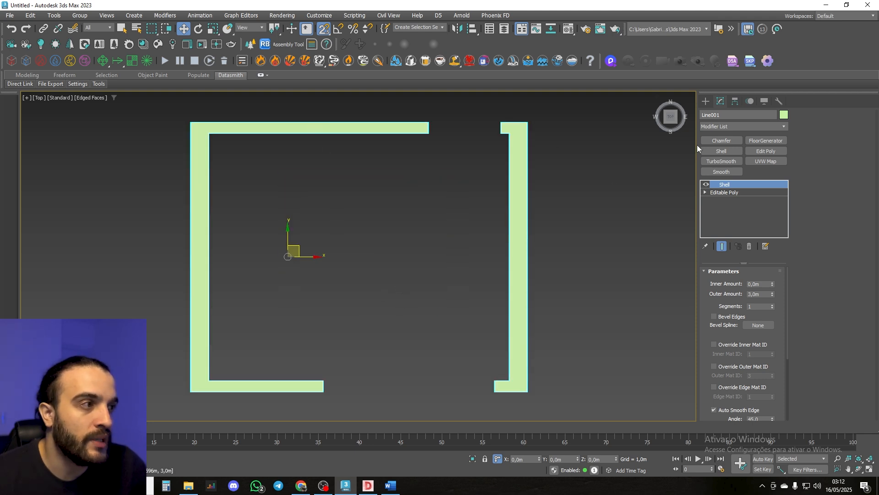
{"action": "left_click", "coordinate": [706, 101]}
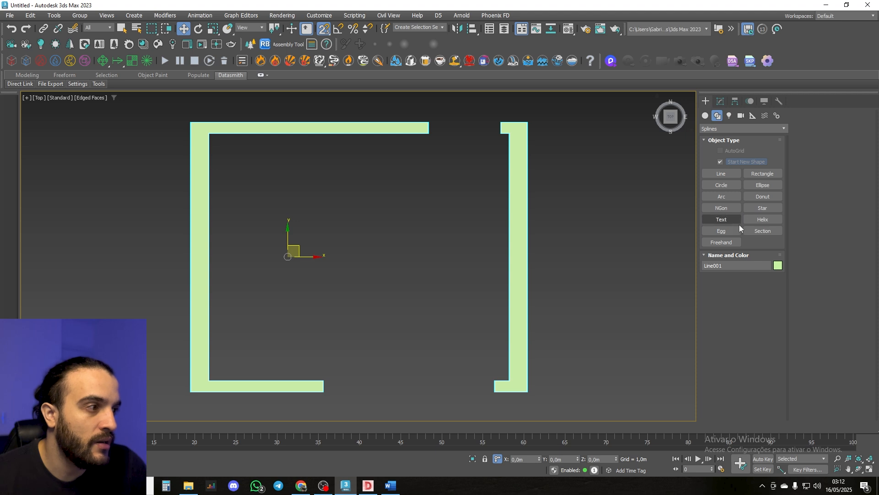
{"action": "left_click", "coordinate": [705, 115]}
{"action": "left_click", "coordinate": [760, 209]}
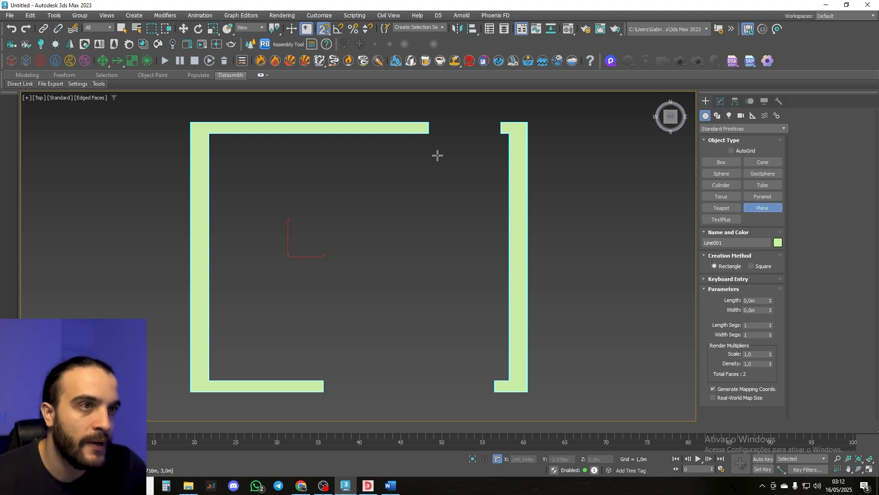
{"action": "left_click", "coordinate": [323, 30]}
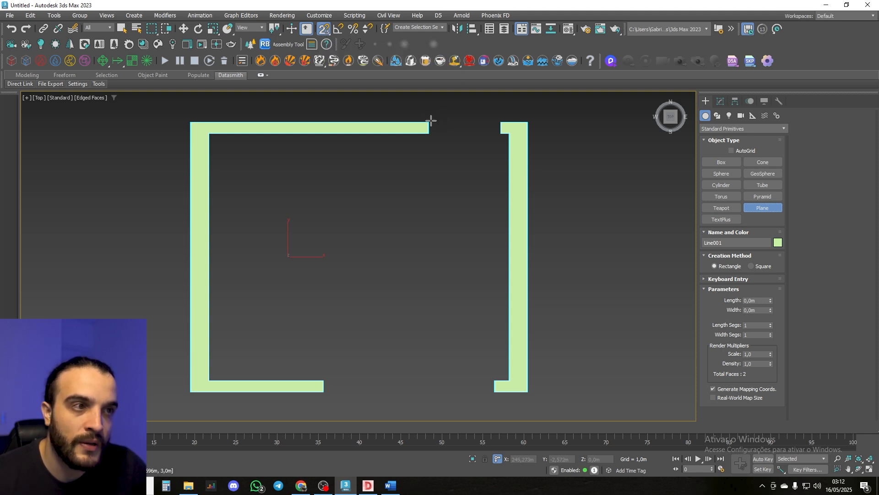
{"action": "middle_click_drag", "start_coordinate": [429, 120], "coordinate": [383, 121]}
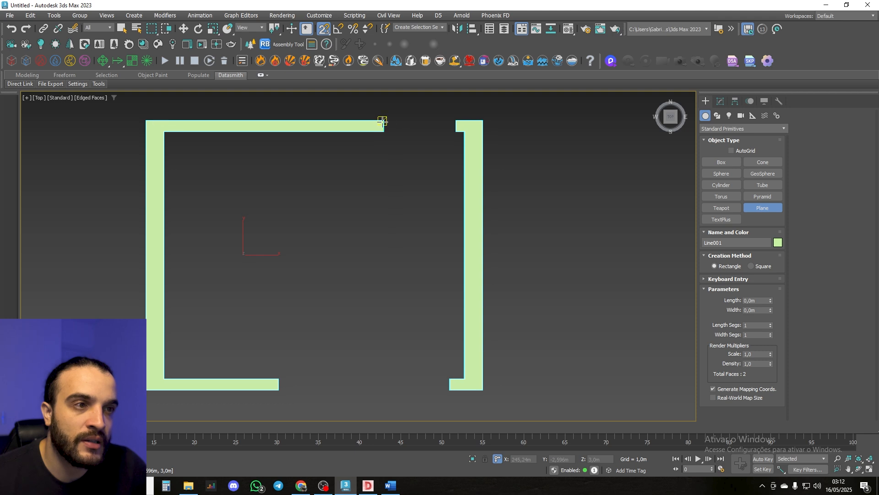
{"action": "left_click_drag", "start_coordinate": [384, 121], "coordinate": [457, 131]}
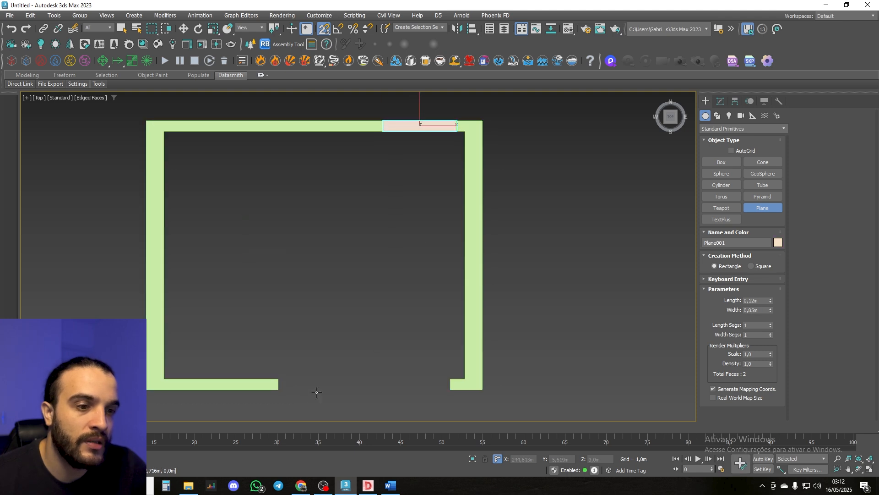
{"action": "left_click_drag", "start_coordinate": [277, 379], "coordinate": [451, 388]}
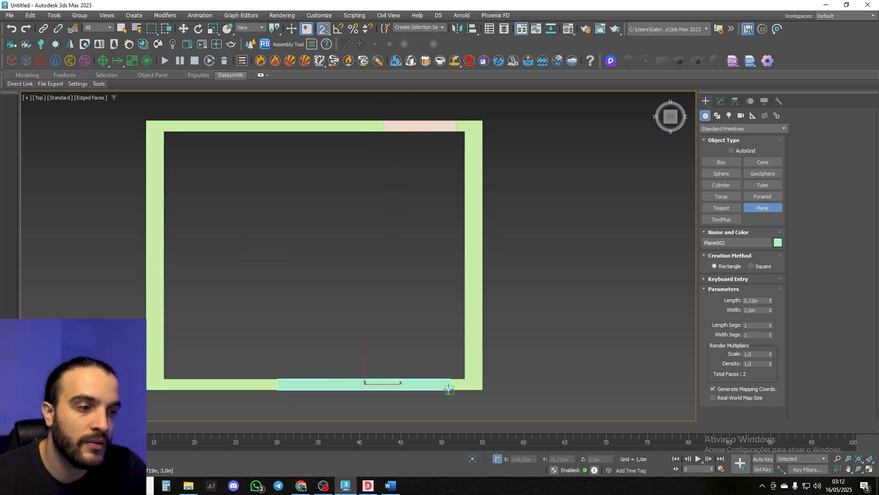
Try 4 length segments and 4 width segments on the front gap's plane.
{"action": "left_click_drag", "start_coordinate": [752, 325], "coordinate": [735, 322]}
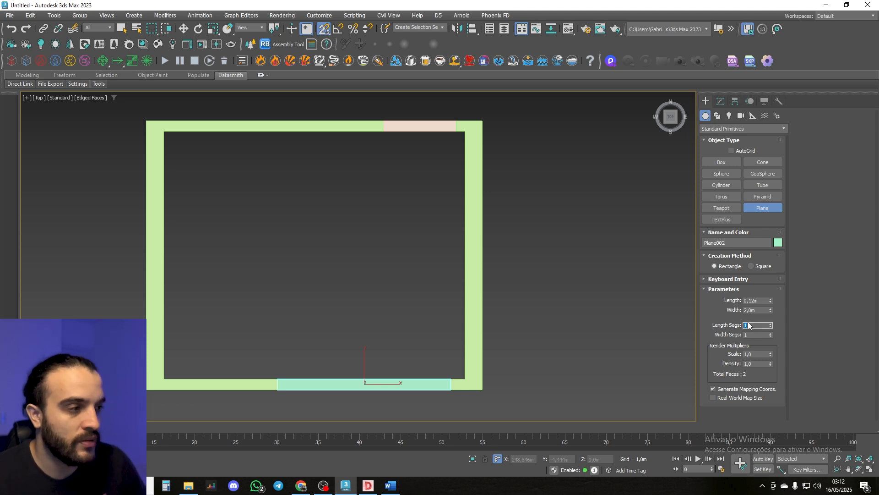
{"action": "key", "text": "Tab"}
{"action": "middle_click_drag", "start_coordinate": [404, 203], "coordinate": [397, 211]}
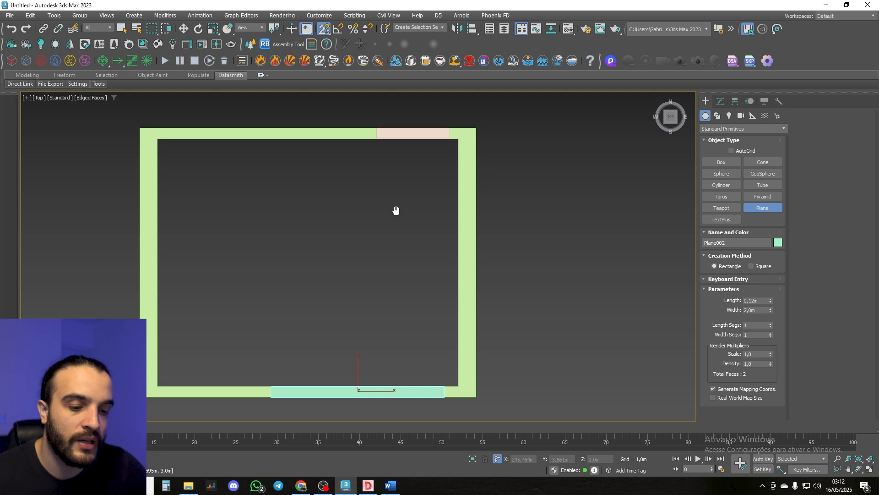
{"action": "double_click", "coordinate": [755, 326]}
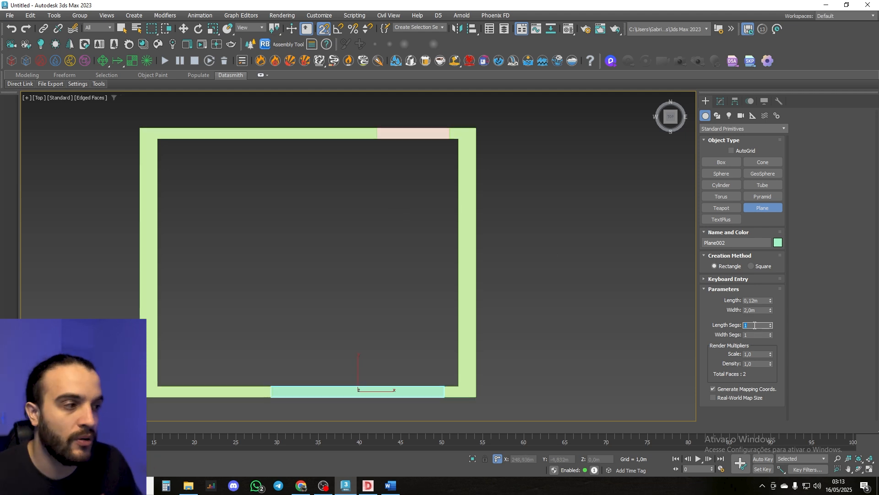
{"action": "type", "text": "4"}
{"action": "key", "text": "Tab"}
{"action": "type", "text": "4"}
{"action": "key", "text": "Return"}
{"action": "scroll", "coordinate": [378, 394], "scroll_direction": "up", "scroll_amount": 5}
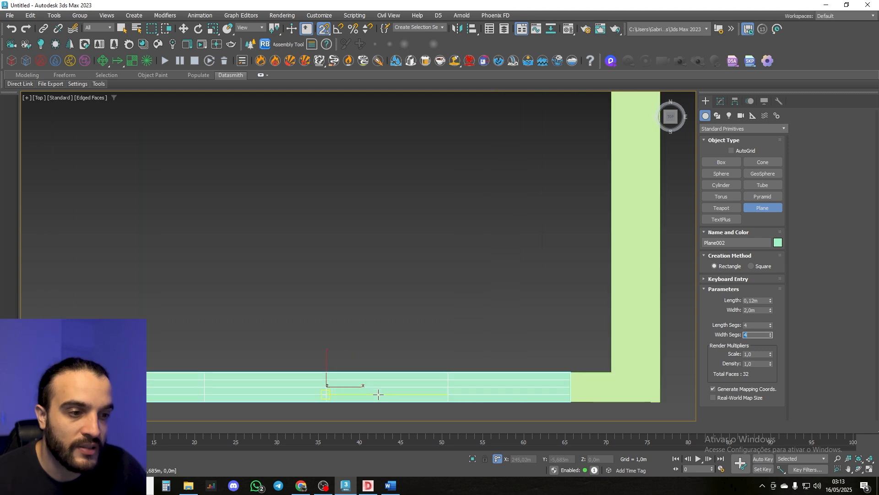
Set the front plane's length and width segments back to 1.
{"action": "double_click", "coordinate": [753, 325]}
{"action": "type", "text": "1"}
{"action": "key", "text": "Tab"}
{"action": "type", "text": "1"}
{"action": "key", "text": "Return"}
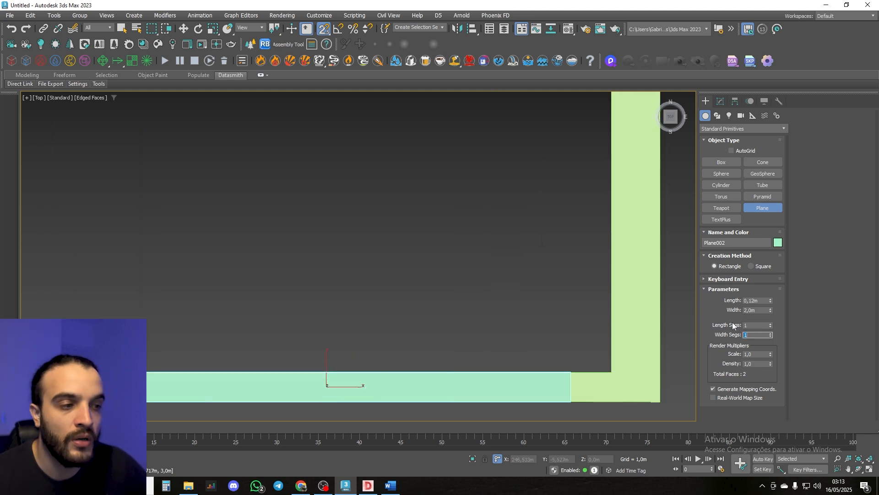
Finish creating planes, switch to the Perspective view and apply a Shell modifier to the front gap's plane.
{"action": "scroll", "coordinate": [386, 300], "scroll_direction": "down", "scroll_amount": 3}
{"action": "middle_click_drag", "start_coordinate": [391, 290], "coordinate": [380, 247], "text": "alt"}
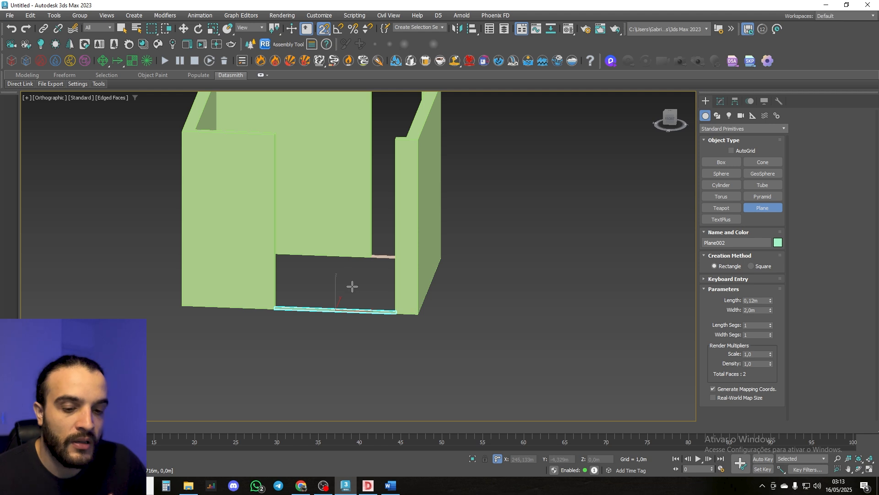
{"action": "middle_click_drag", "start_coordinate": [351, 286], "coordinate": [357, 307], "text": "alt"}
{"action": "right_click", "coordinate": [357, 278]}
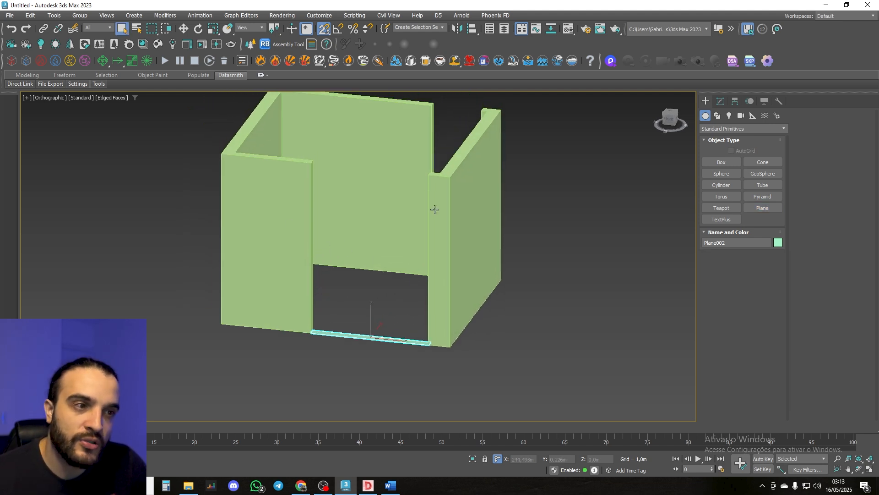
{"action": "middle_click_drag", "start_coordinate": [431, 192], "coordinate": [337, 262], "text": "alt"}
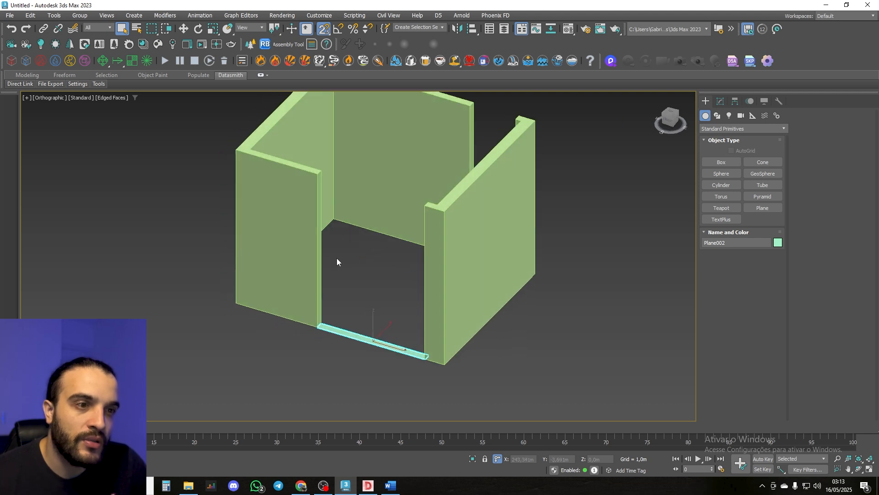
{"action": "key", "text": "p"}
{"action": "scroll", "coordinate": [395, 284], "scroll_direction": "down", "scroll_amount": 5}
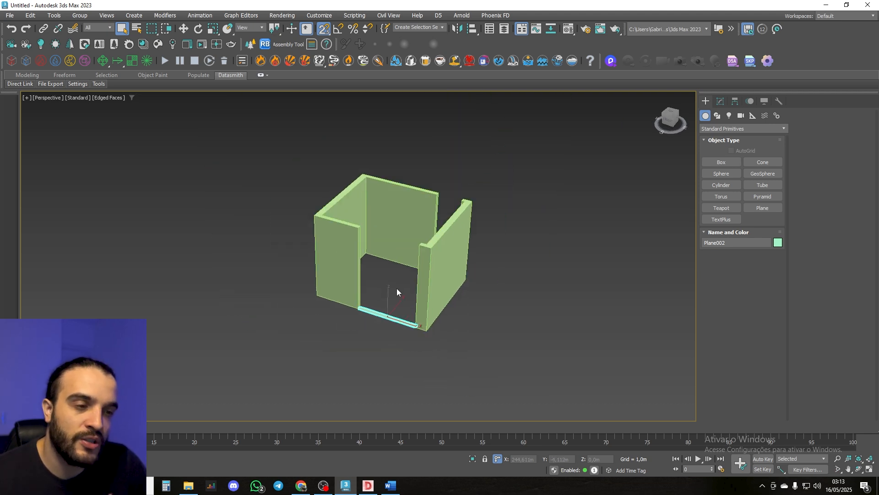
{"action": "middle_click_drag", "start_coordinate": [397, 287], "coordinate": [389, 318], "text": "alt"}
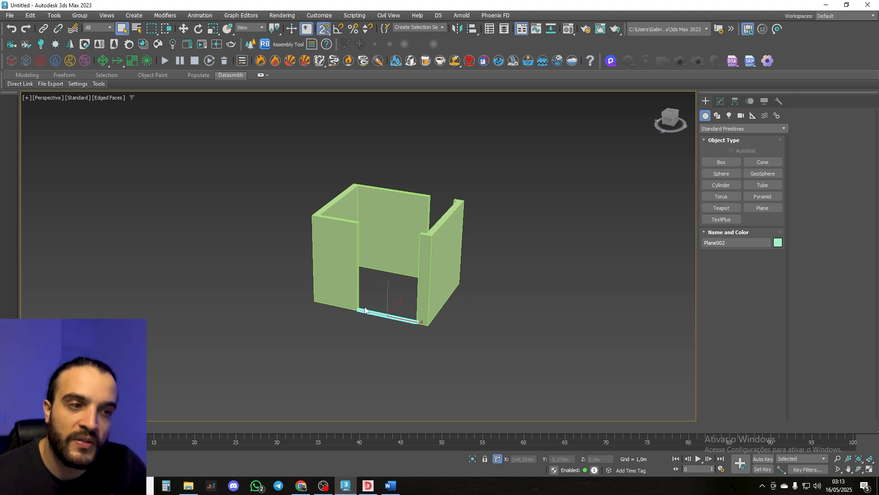
{"action": "mouse_move", "coordinate": [362, 307]}
{"action": "middle_mouse_down"}
{"action": "mouse_move", "coordinate": [367, 290]}
{"action": "mouse_move", "coordinate": [351, 310]}
{"action": "middle_mouse_up"}
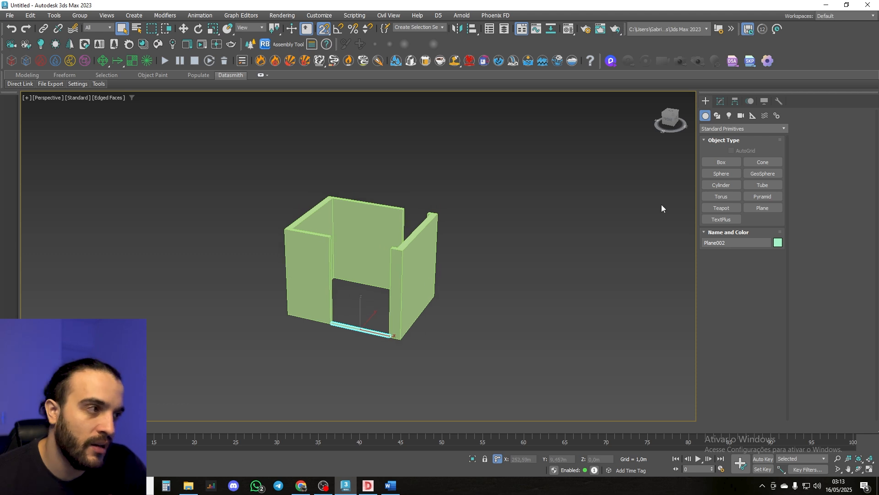
{"action": "left_click", "coordinate": [720, 101]}
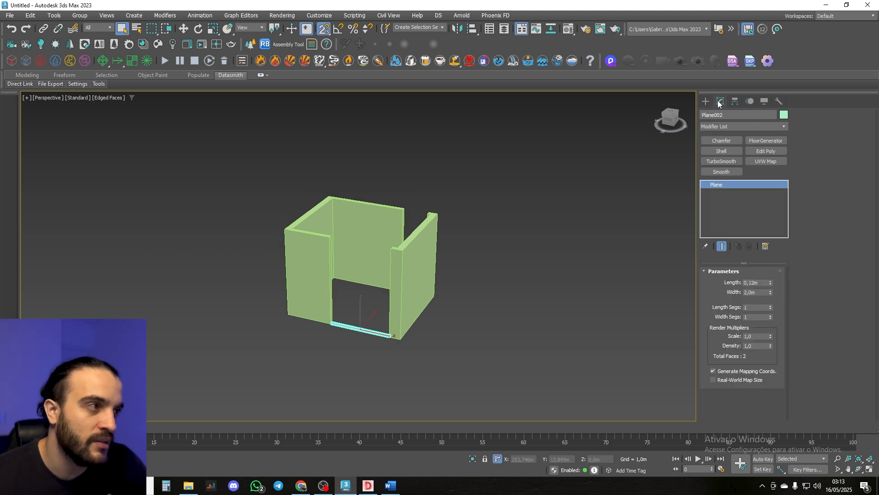
{"action": "left_click", "coordinate": [721, 151]}
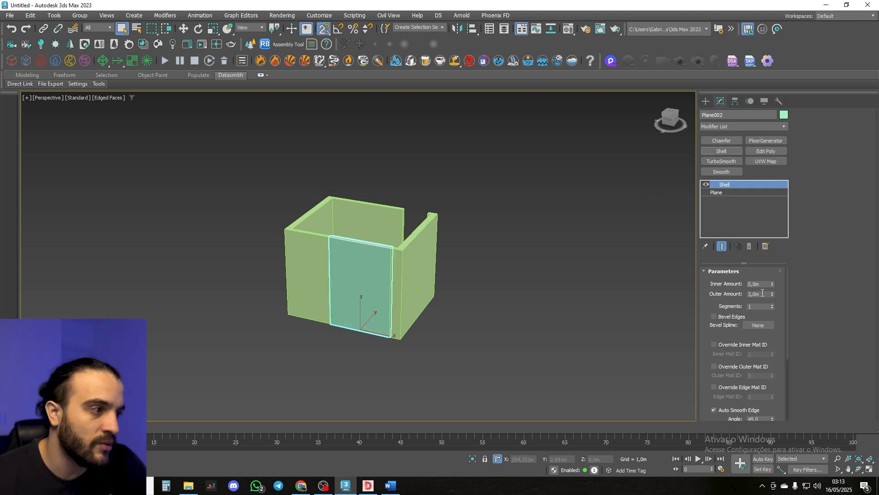
Set the Shell outer amount of the front gap's plane to 0.9 m to form the window sill wall.
{"action": "left_click_drag", "start_coordinate": [764, 294], "coordinate": [724, 286]}
{"action": "type", "text": ",9"}
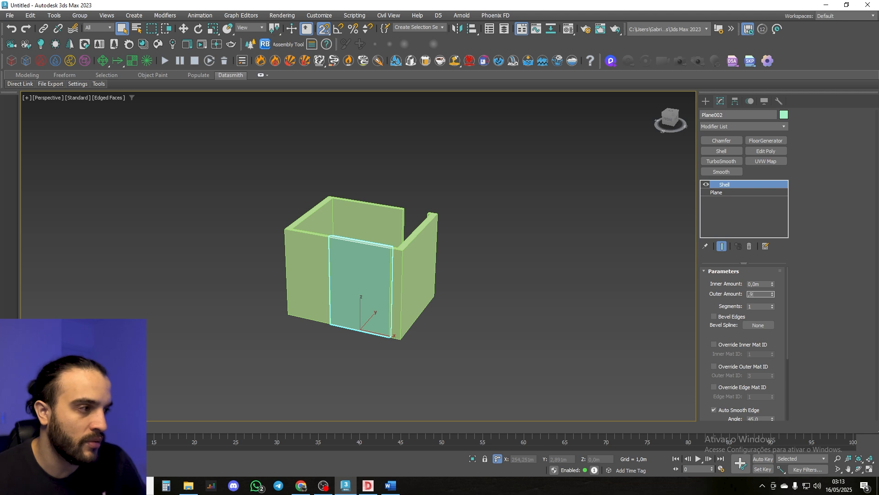
{"action": "key", "text": "Return"}
Turn off snapping and make one copy of the sill wall, moved straight up toward the top of the front gap.
{"action": "middle_click_drag", "start_coordinate": [507, 268], "coordinate": [368, 282], "text": "alt"}
{"action": "key", "text": "w"}
{"action": "key", "text": "s"}
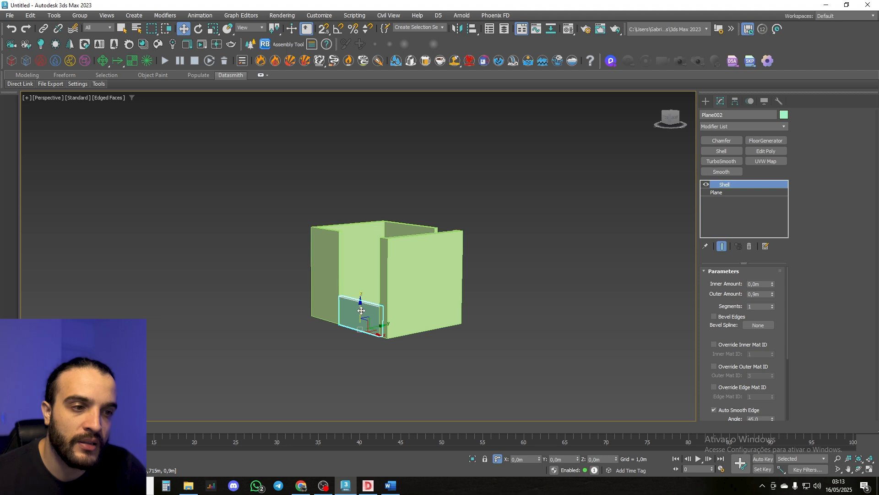
{"action": "middle_click_drag", "start_coordinate": [356, 304], "coordinate": [354, 297]}
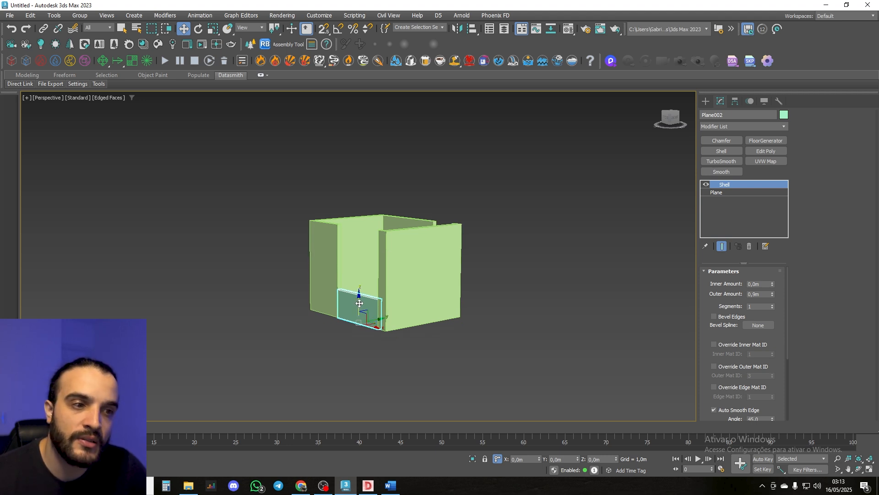
{"action": "left_click_drag", "start_coordinate": [360, 304], "coordinate": [354, 251], "text": "shift"}
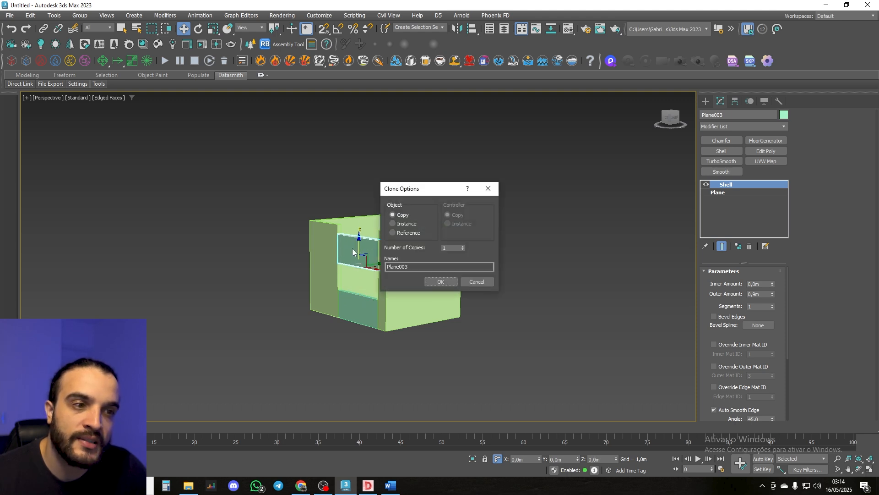
{"action": "left_click", "coordinate": [392, 223]}
{"action": "left_click", "coordinate": [441, 281]}
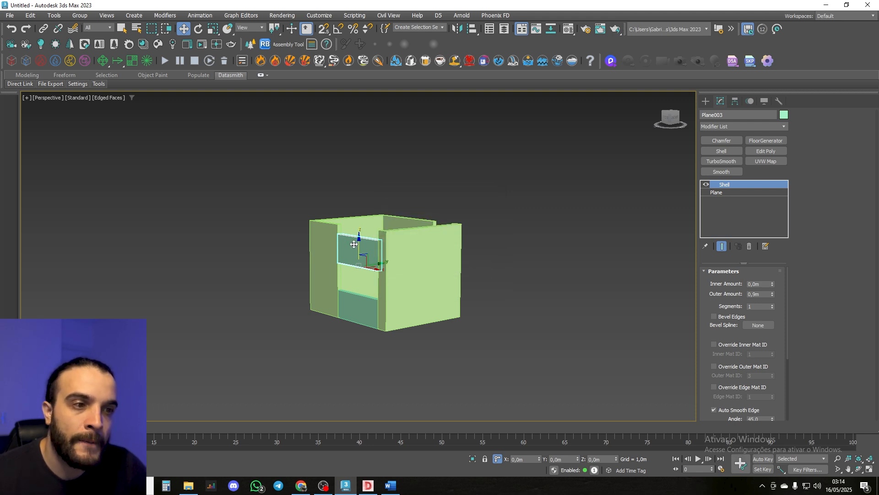
Raise the copied wall piece above the walls by entering a relative Z offset.
{"action": "mouse_move", "coordinate": [366, 262]}
{"action": "middle_mouse_down"}
{"action": "mouse_move", "coordinate": [367, 250]}
{"action": "mouse_move", "coordinate": [380, 250]}
{"action": "middle_mouse_up"}
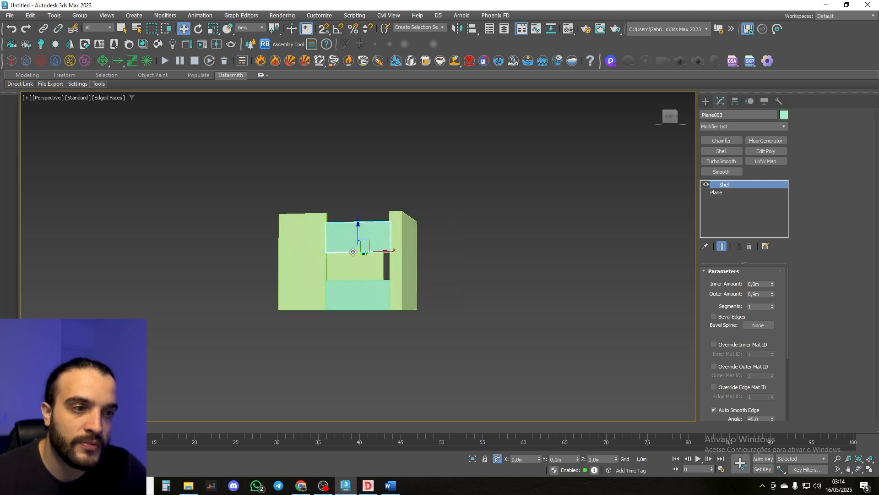
{"action": "middle_click_drag", "start_coordinate": [363, 251], "coordinate": [349, 251]}
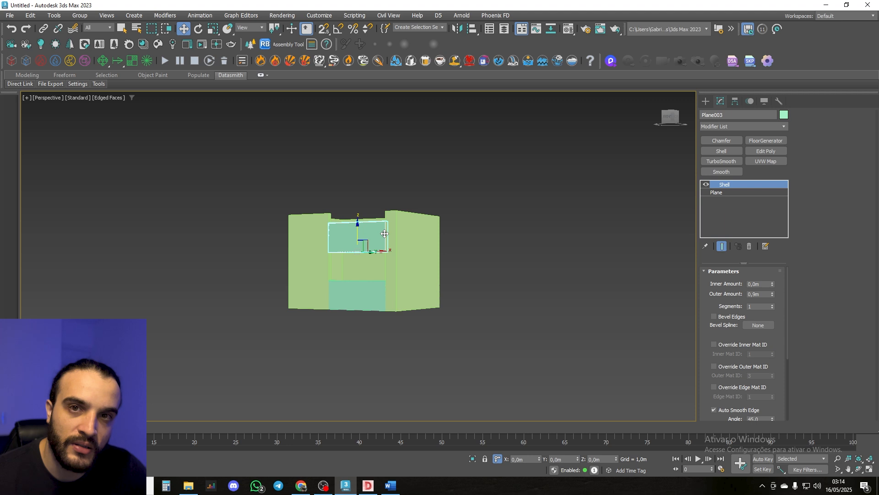
{"action": "left_click", "coordinate": [497, 459]}
{"action": "left_click", "coordinate": [591, 459]}
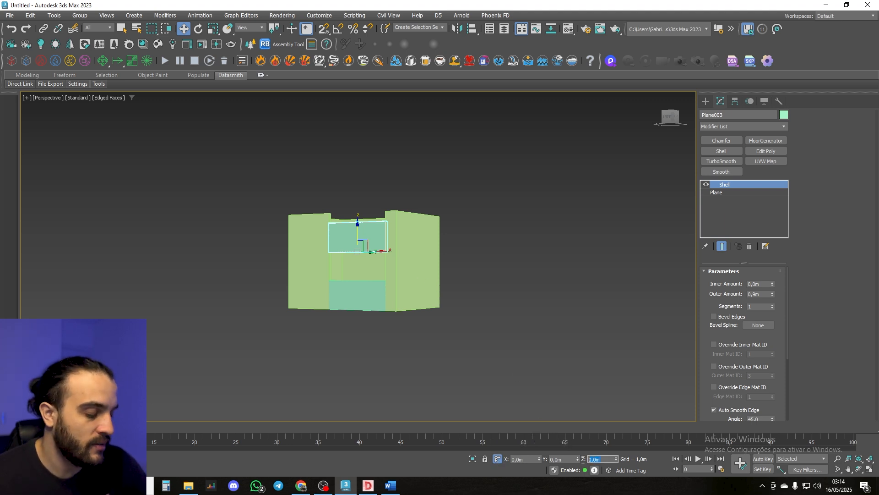
{"action": "type", "text": "2,"}
{"action": "key", "text": "Return"}
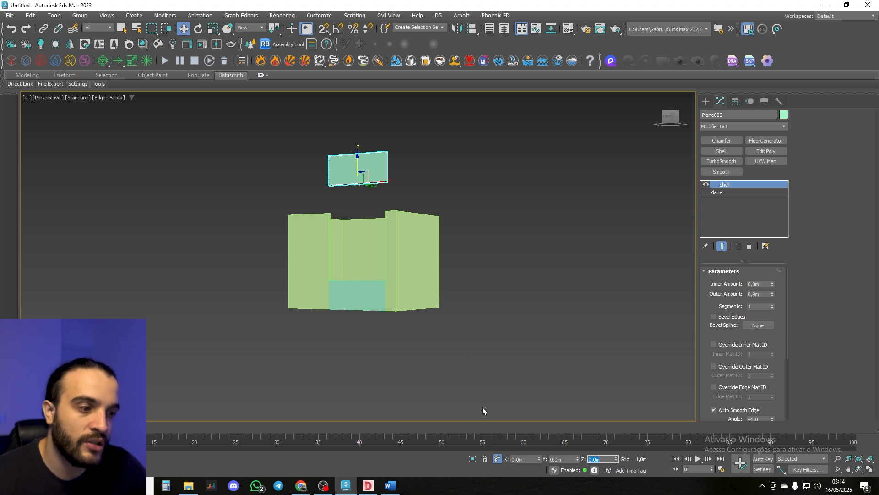
Switch the transform entry to absolute mode and set the copied wall piece's Z position to 2.1 m.
{"action": "left_click", "coordinate": [497, 459]}
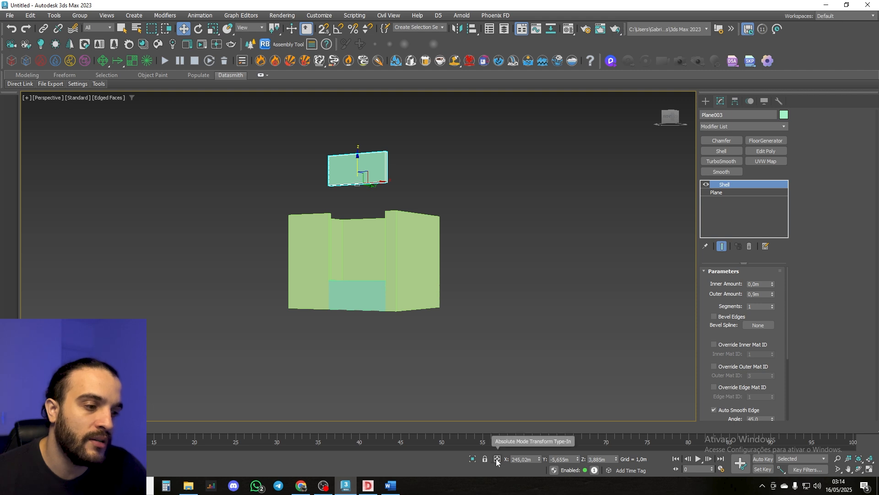
{"action": "left_click", "coordinate": [595, 459]}
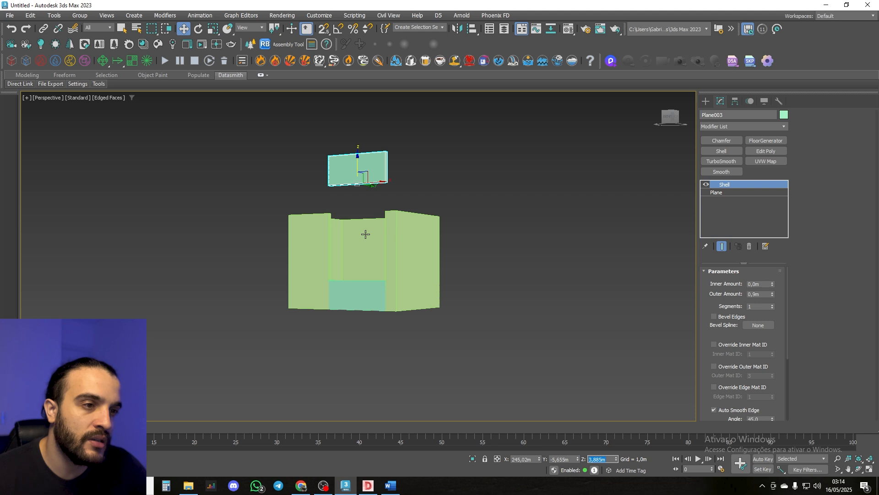
{"action": "type", "text": "2,1"}
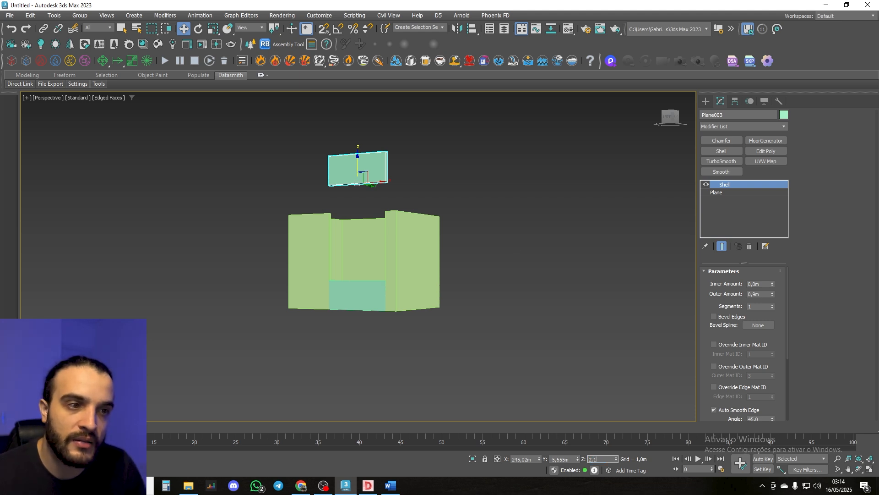
{"action": "key", "text": "Return"}
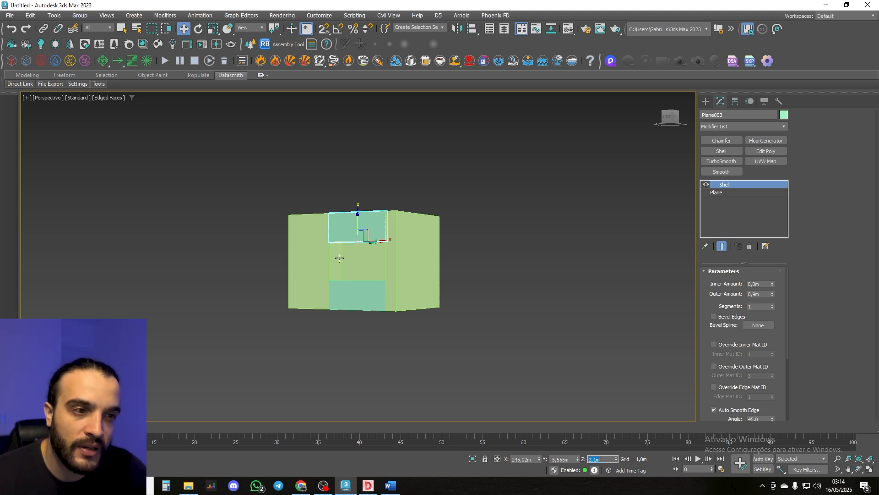
Examine how the raised piece and the sill wall fit between the walls of the front gap.
{"action": "middle_click_drag", "start_coordinate": [386, 237], "coordinate": [348, 249], "text": "alt"}
{"action": "scroll", "coordinate": [338, 220], "scroll_direction": "up", "scroll_amount": 6}
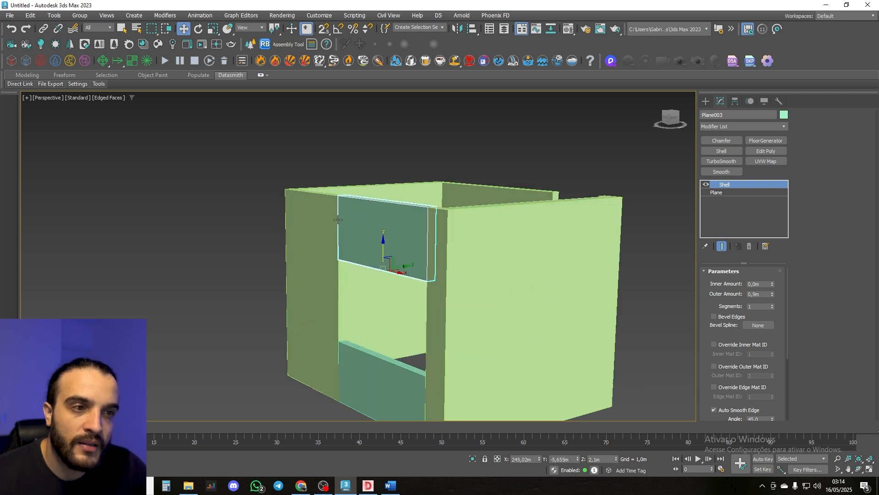
{"action": "scroll", "coordinate": [333, 207], "scroll_direction": "down", "scroll_amount": 3}
{"action": "scroll", "coordinate": [353, 212], "scroll_direction": "up", "scroll_amount": 1}
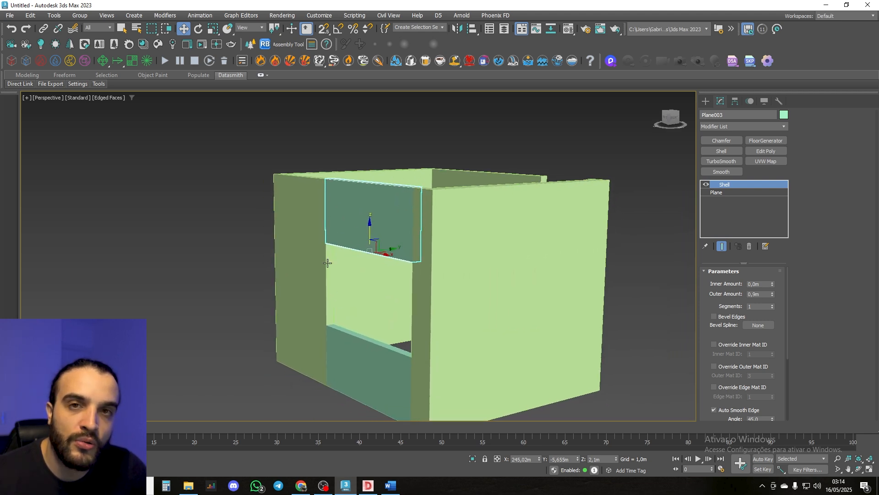
{"action": "middle_click_drag", "start_coordinate": [358, 197], "coordinate": [362, 204], "text": "alt"}
{"action": "scroll", "coordinate": [339, 216], "scroll_direction": "up", "scroll_amount": 6}
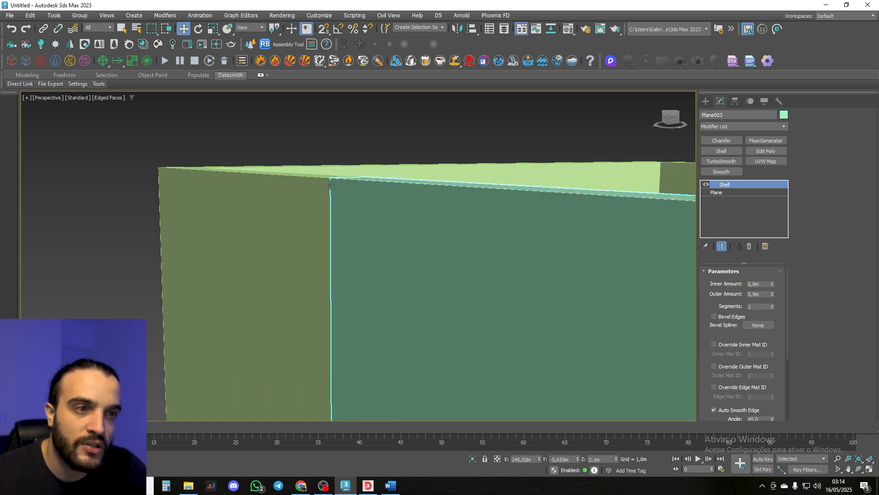
{"action": "scroll", "coordinate": [327, 230], "scroll_direction": "down", "scroll_amount": 6}
{"action": "middle_click_drag", "start_coordinate": [412, 271], "coordinate": [395, 181]}
{"action": "left_click", "coordinate": [321, 221]}
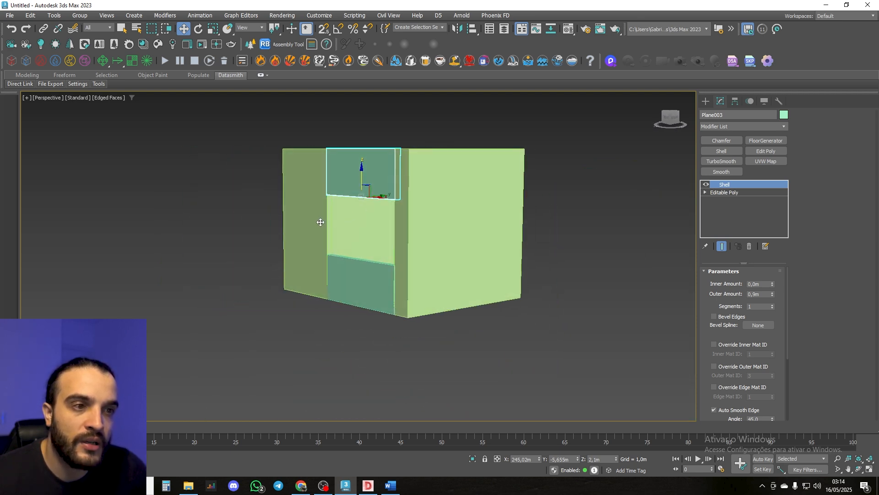
{"action": "left_click", "coordinate": [351, 177]}
{"action": "left_click", "coordinate": [346, 274]}
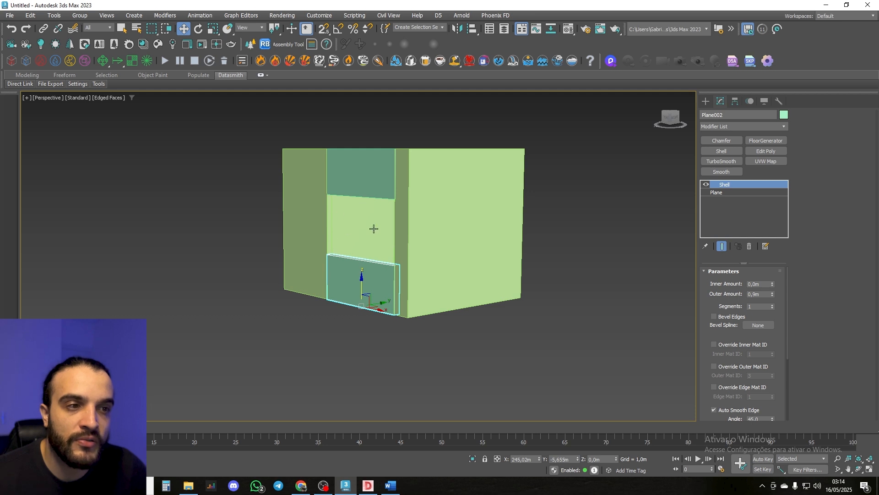
Set the door opening plane's Z position to 2.1 m and apply a Shell modifier with a 0.9 m outer amount.
{"action": "mouse_move", "coordinate": [424, 212]}
{"action": "middle_mouse_down", "text": "alt"}
{"action": "mouse_move", "coordinate": [302, 224]}
{"action": "mouse_move", "coordinate": [324, 243]}
{"action": "mouse_move", "coordinate": [331, 216]}
{"action": "mouse_move", "coordinate": [339, 247]}
{"action": "mouse_move", "coordinate": [354, 226]}
{"action": "mouse_move", "coordinate": [417, 209]}
{"action": "middle_mouse_up", "text": "alt"}
{"action": "left_click", "coordinate": [372, 294]}
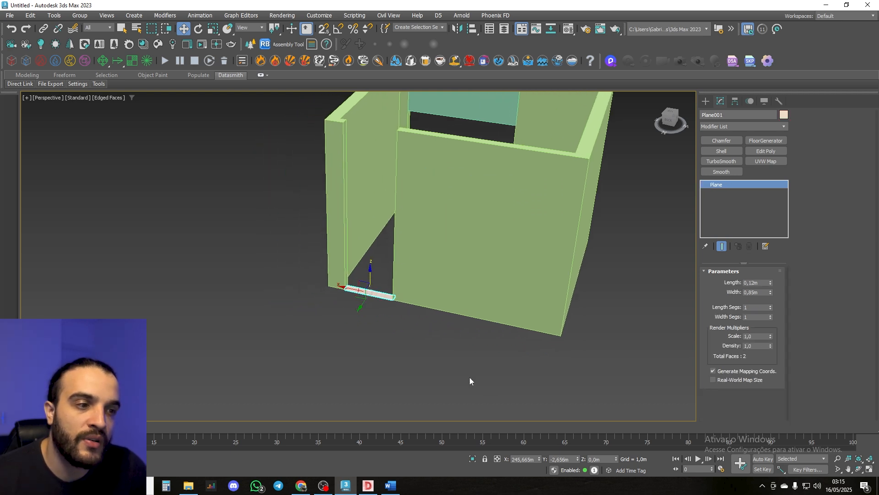
{"action": "double_click", "coordinate": [608, 460]}
{"action": "type", "text": "2,1"}
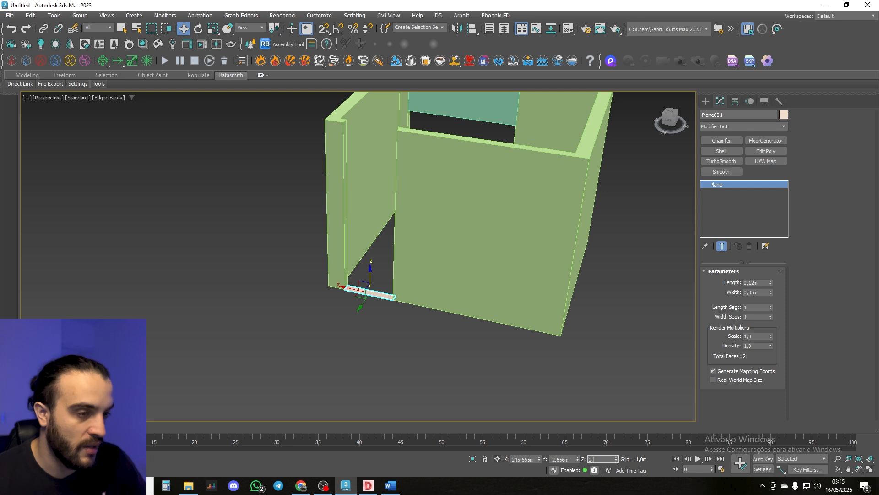
{"action": "key", "text": "Return"}
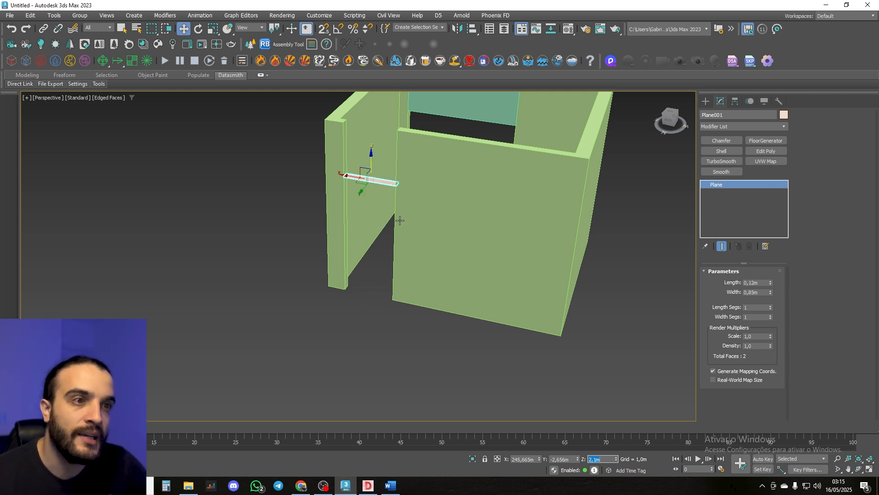
{"action": "left_click", "coordinate": [722, 151]}
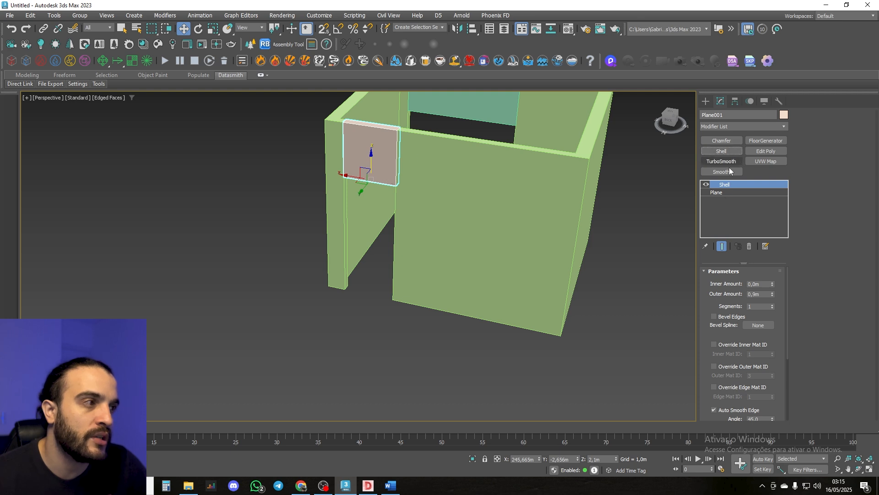
{"action": "double_click", "coordinate": [757, 294]}
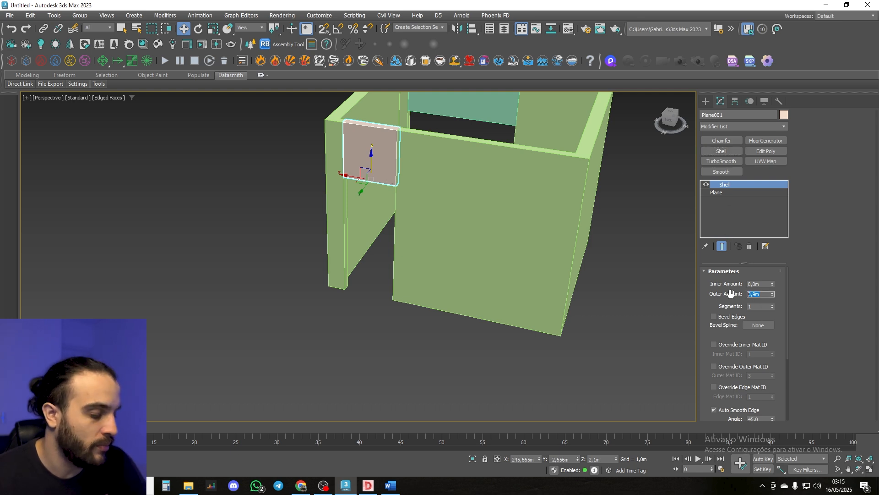
Select the window's upper piece, the sill wall and the piece above the door in turn to check them as separate objects.
{"action": "middle_click_drag", "start_coordinate": [441, 190], "coordinate": [410, 237]}
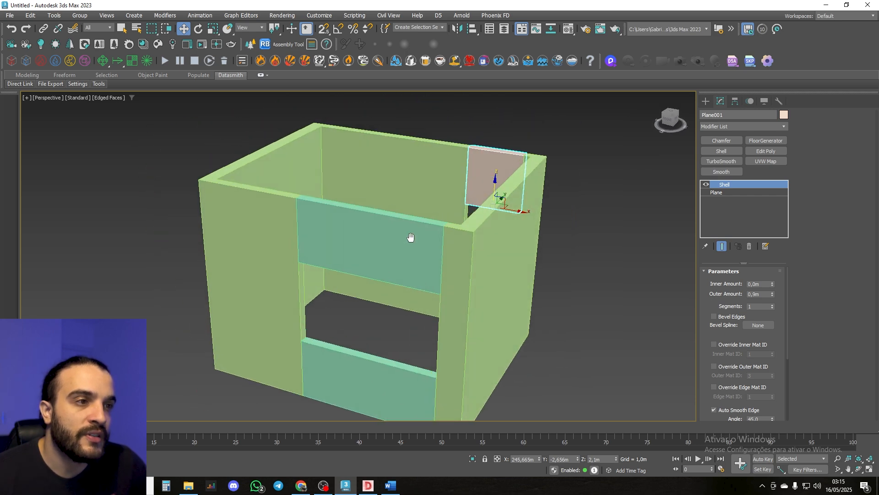
{"action": "scroll", "coordinate": [448, 206], "scroll_direction": "up", "scroll_amount": 2}
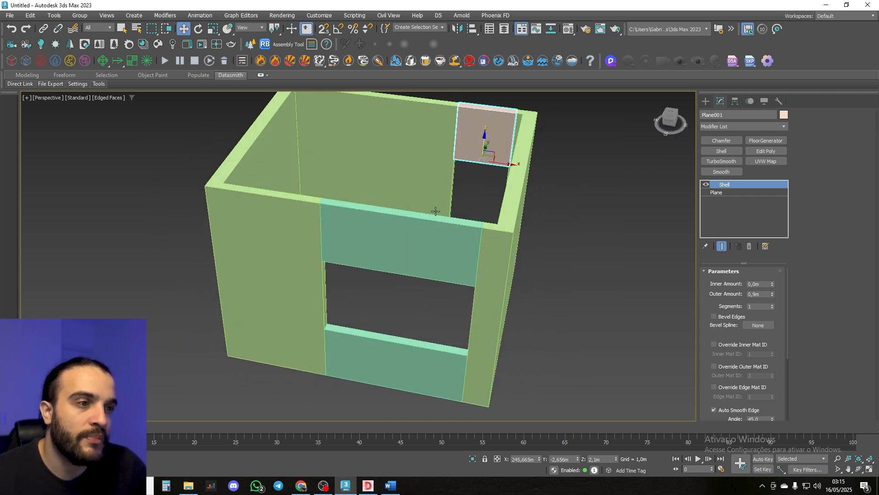
{"action": "left_click", "coordinate": [429, 246]}
{"action": "left_click", "coordinate": [406, 361]}
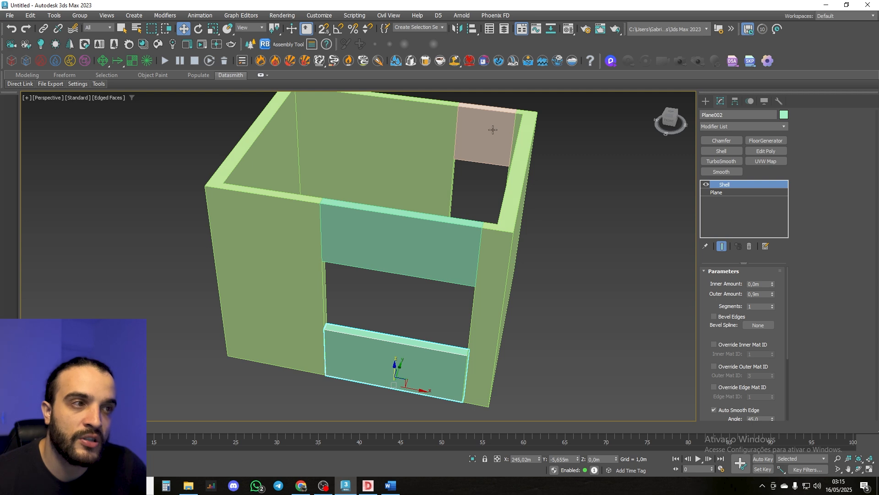
{"action": "left_click", "coordinate": [493, 130]}
Inspect the main walls' Editable Poly base and switch their Shell modifier off and on again.
{"action": "left_click", "coordinate": [355, 170]}
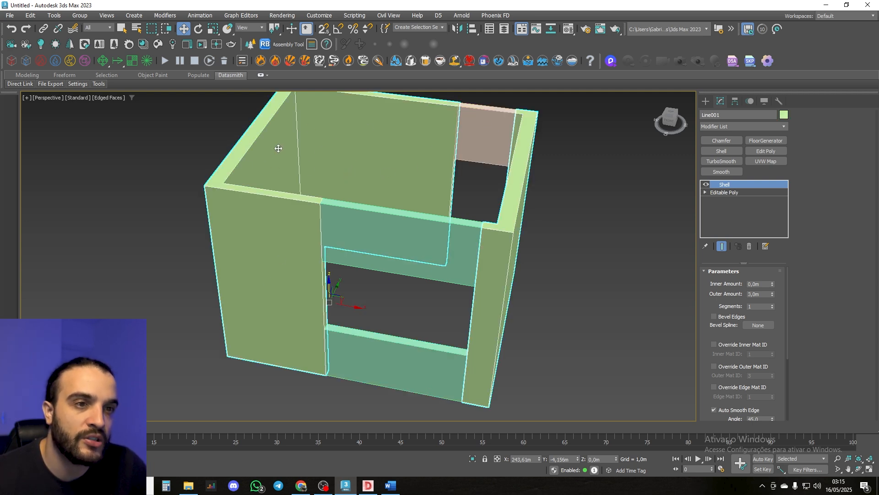
{"action": "middle_click_drag", "start_coordinate": [349, 178], "coordinate": [276, 192]}
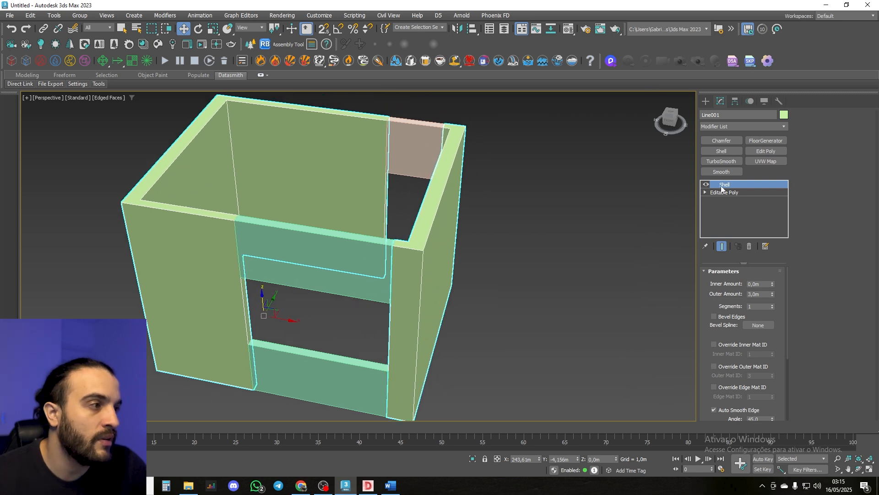
{"action": "middle_click_drag", "start_coordinate": [467, 212], "coordinate": [483, 194]}
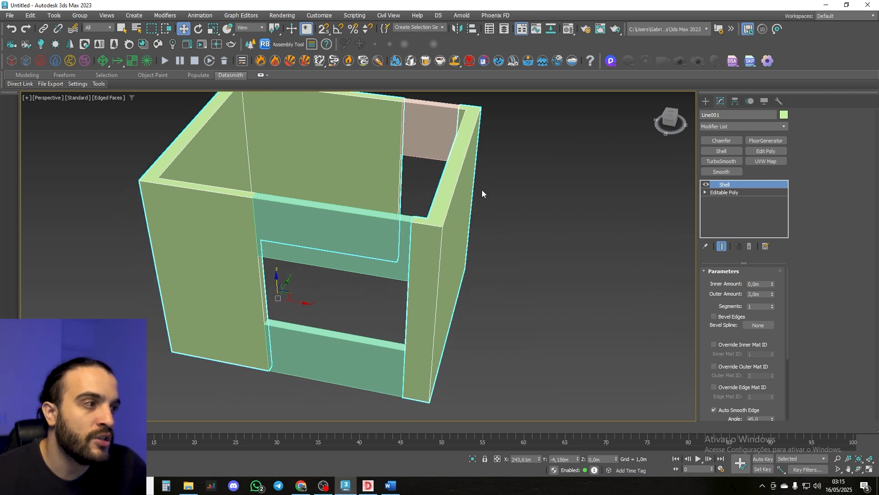
{"action": "left_click", "coordinate": [722, 193]}
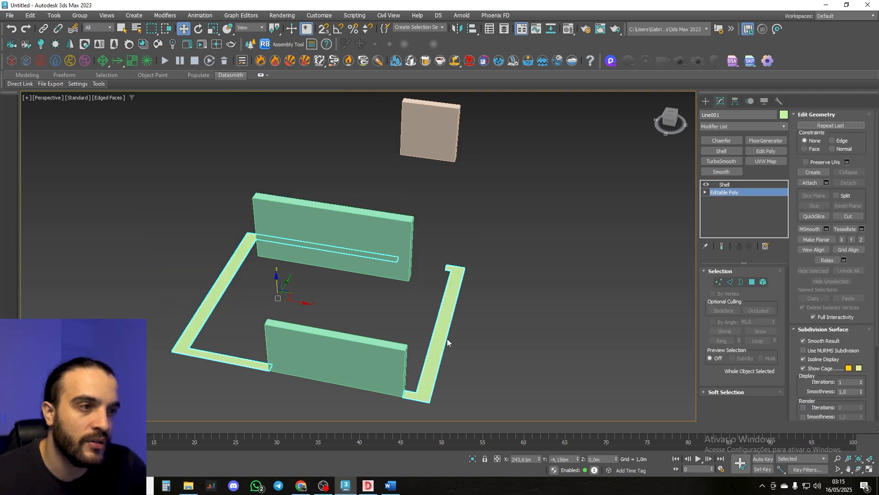
{"action": "left_click", "coordinate": [727, 184]}
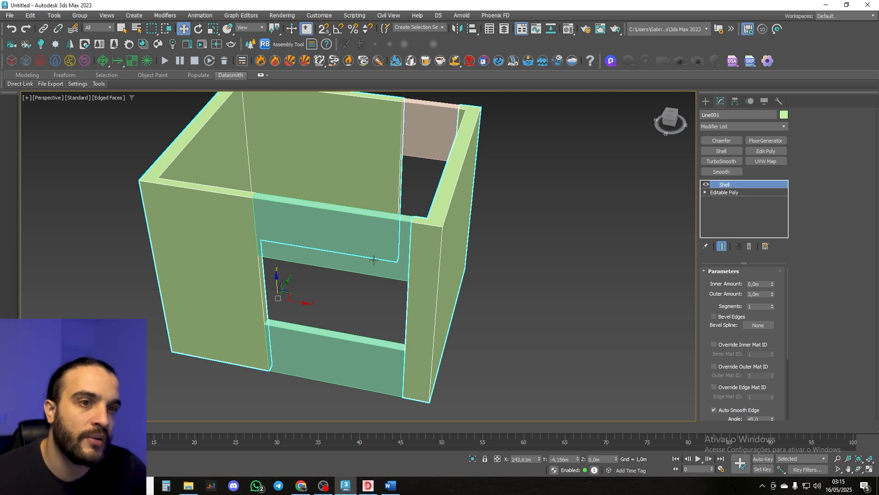
{"action": "left_click", "coordinate": [705, 185]}
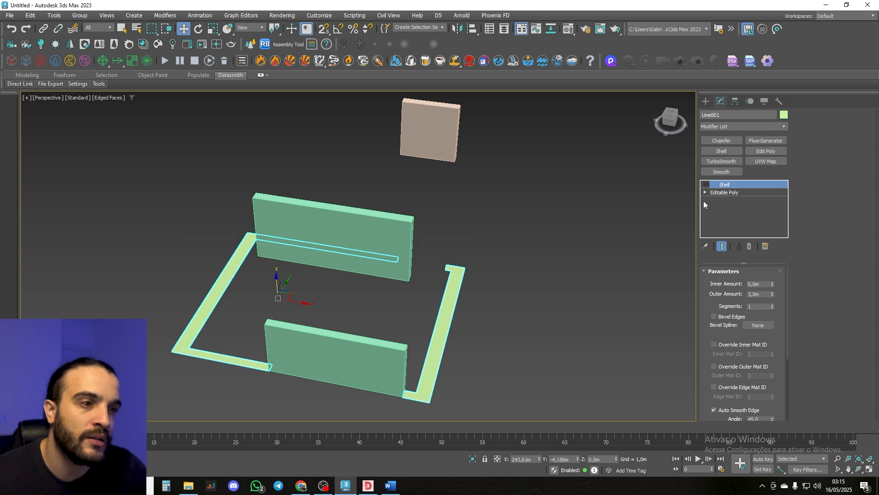
{"action": "middle_click_drag", "start_coordinate": [439, 314], "coordinate": [444, 280]}
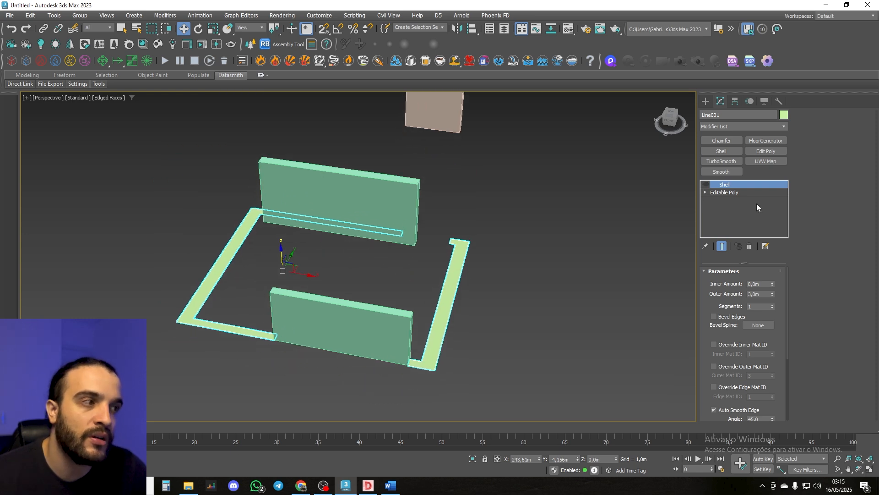
{"action": "left_click", "coordinate": [706, 184]}
{"action": "scroll", "coordinate": [431, 270], "scroll_direction": "down", "scroll_amount": 5}
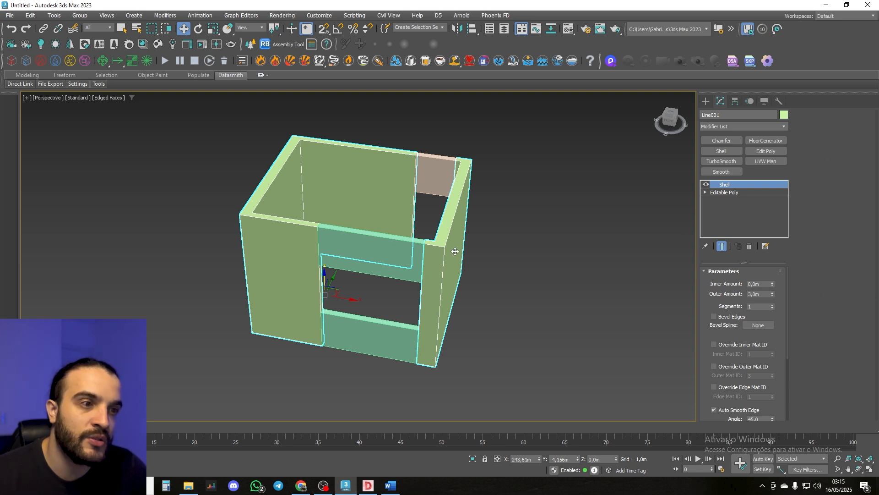
Check the added wall pieces individually, select the main walls and convert them to Editable Poly.
{"action": "left_click", "coordinate": [433, 173]}
{"action": "left_click", "coordinate": [385, 257]}
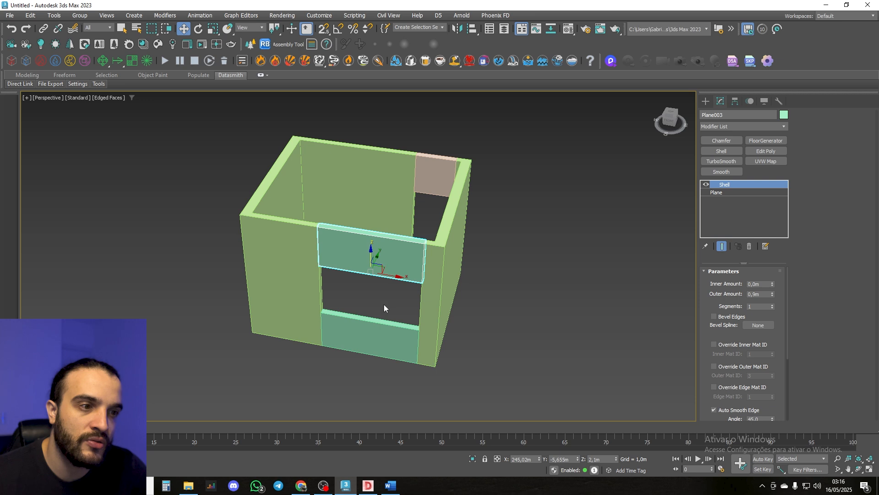
{"action": "left_click", "coordinate": [374, 337]}
{"action": "left_click", "coordinate": [388, 173]}
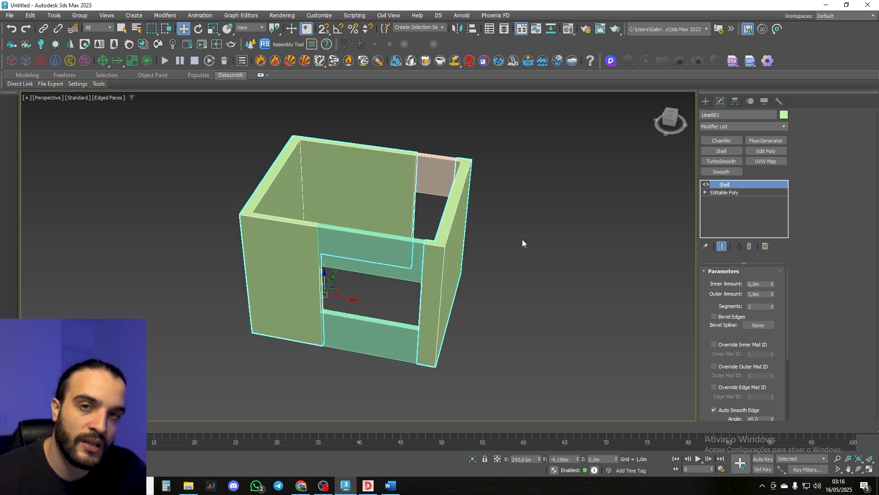
{"action": "middle_click_drag", "start_coordinate": [466, 239], "coordinate": [436, 215], "text": "alt"}
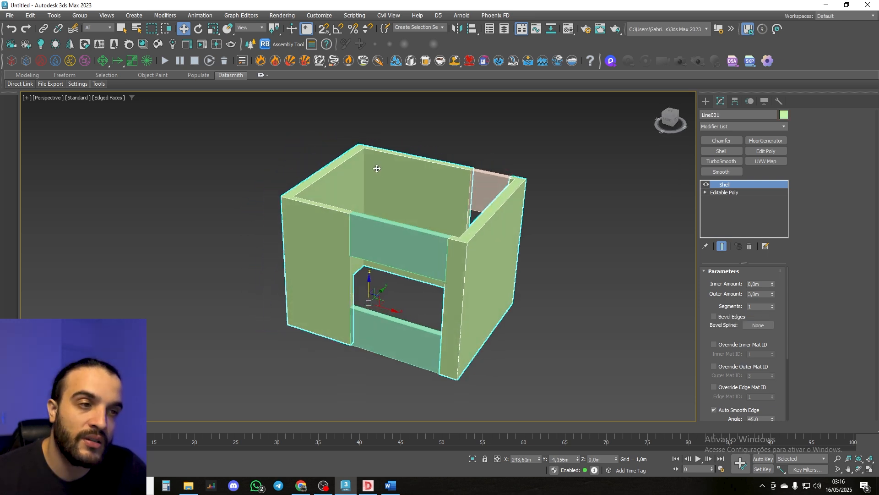
{"action": "right_click", "coordinate": [376, 166]}
{"action": "mouse_move", "coordinate": [422, 289]}
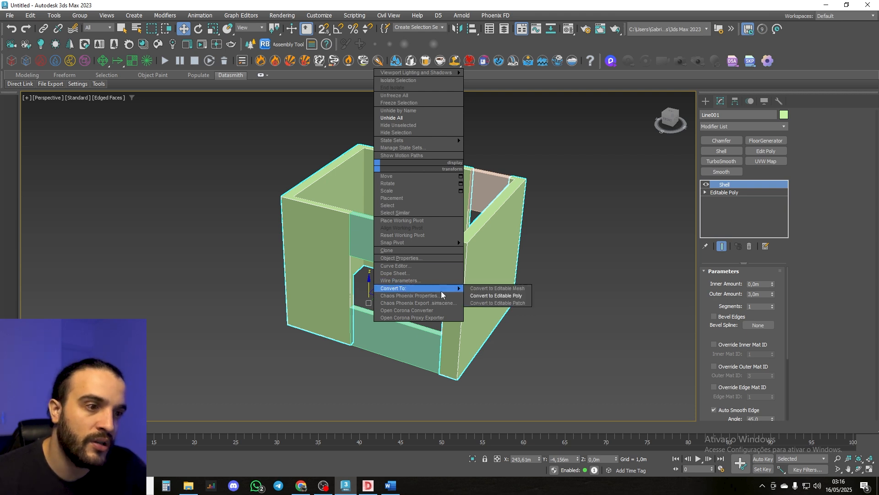
{"action": "left_click", "coordinate": [496, 296]}
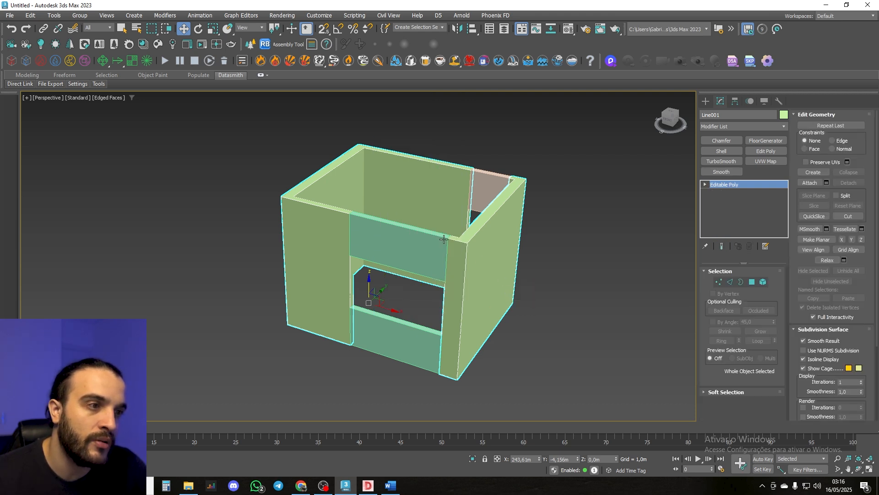
Attach the piece above the door, the window's upper piece and the sill wall to the main walls, and finish attaching.
{"action": "middle_click_drag", "start_coordinate": [439, 212], "coordinate": [378, 203]}
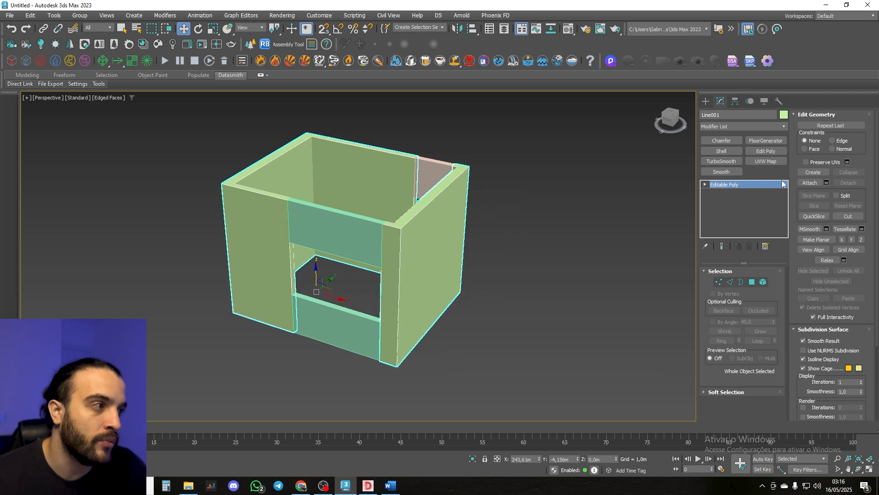
{"action": "left_click", "coordinate": [810, 182]}
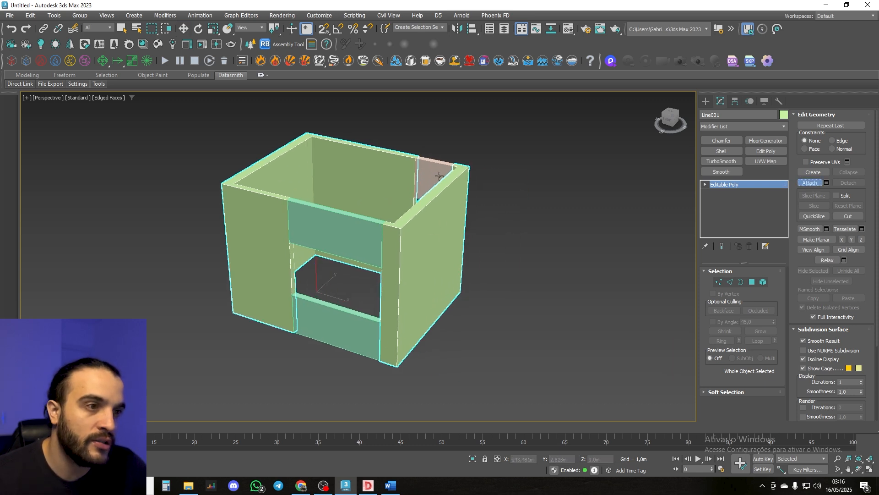
{"action": "left_click", "coordinate": [349, 238]}
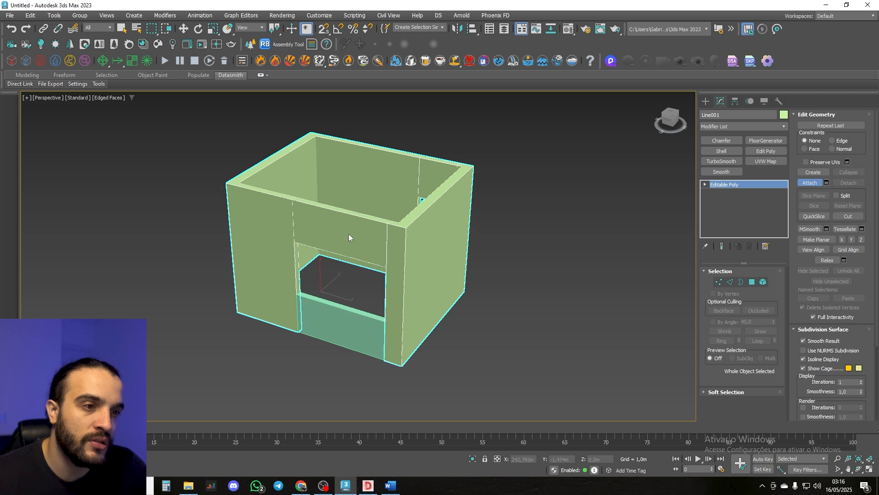
{"action": "left_click", "coordinate": [358, 319]}
{"action": "key", "text": "w"}
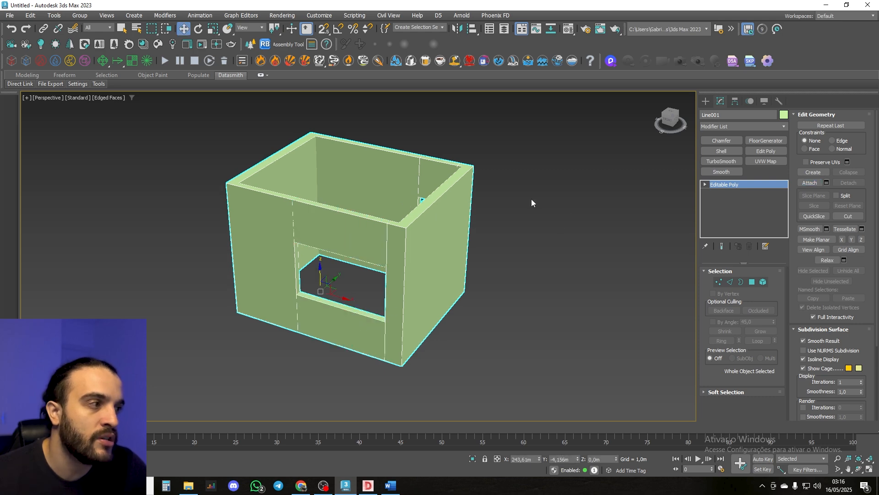
{"action": "middle_click_drag", "start_coordinate": [358, 228], "coordinate": [369, 253], "text": "alt"}
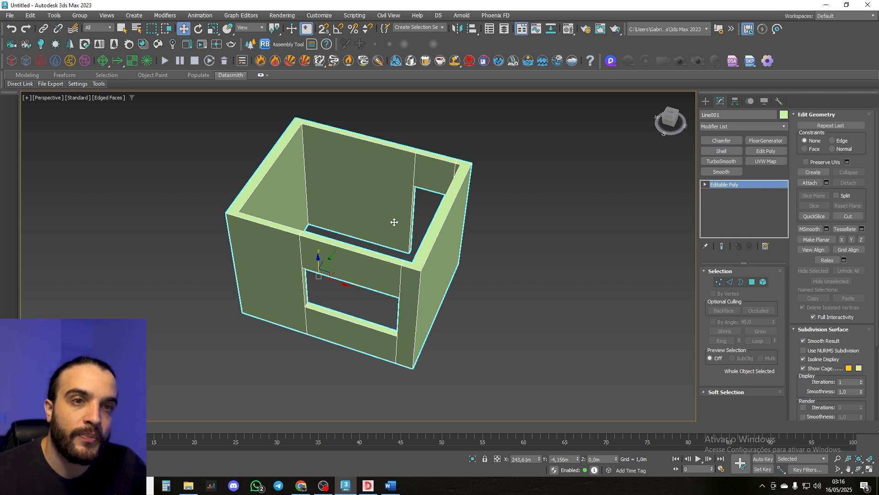
Show the attached room in the Top view and switch its display to Wireframe Override.
{"action": "middle_click_drag", "start_coordinate": [404, 246], "coordinate": [300, 124], "text": "alt"}
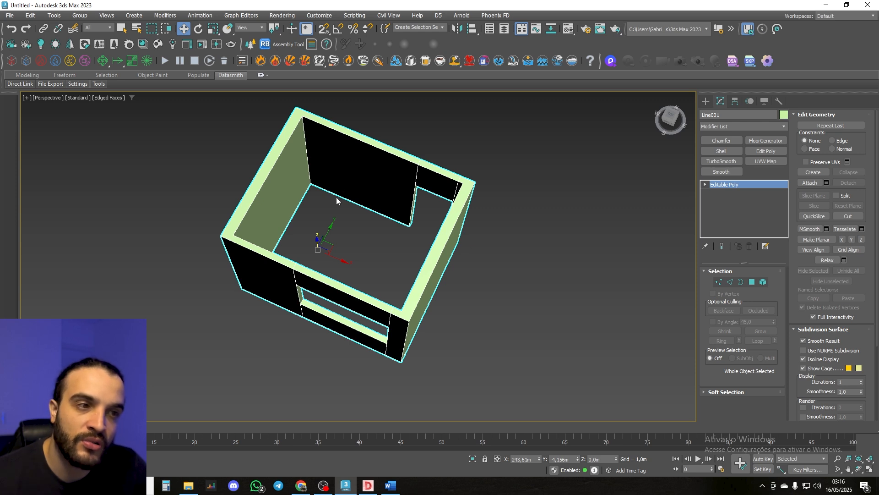
{"action": "middle_click_drag", "start_coordinate": [408, 249], "coordinate": [394, 232], "text": "alt"}
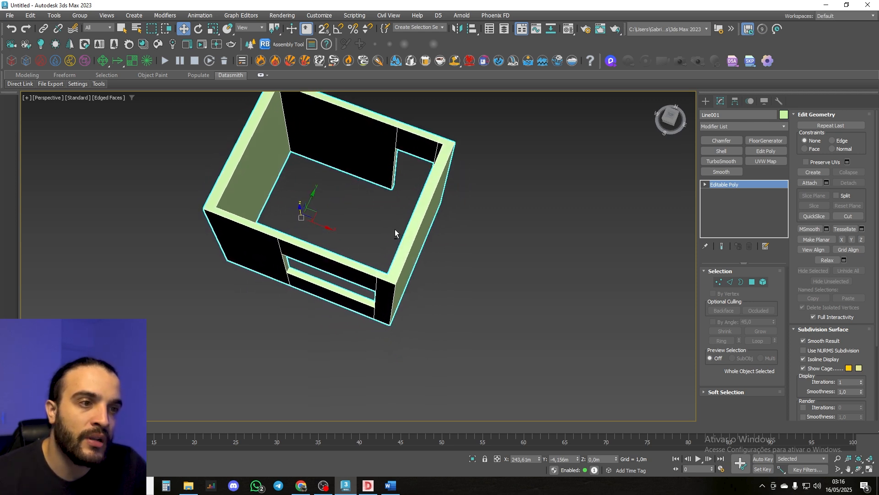
{"action": "middle_click_drag", "start_coordinate": [330, 204], "coordinate": [376, 246]}
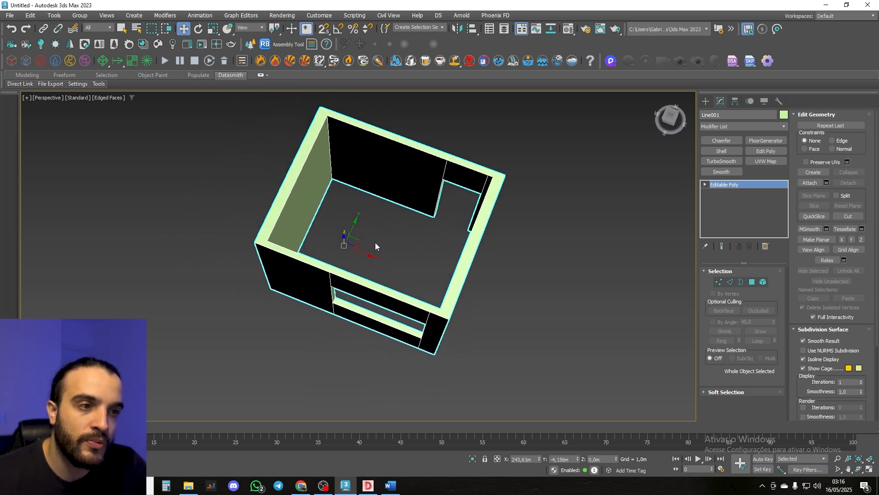
{"action": "key", "text": "t"}
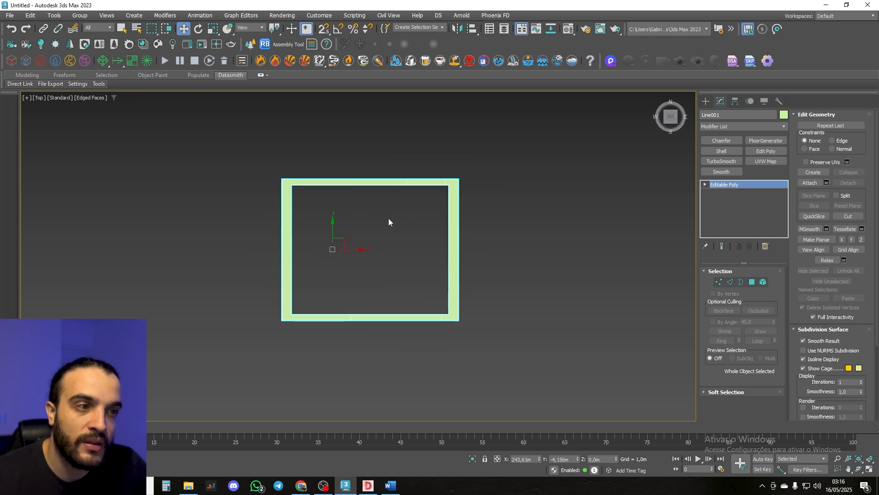
{"action": "scroll", "coordinate": [378, 221], "scroll_direction": "up", "scroll_amount": 3}
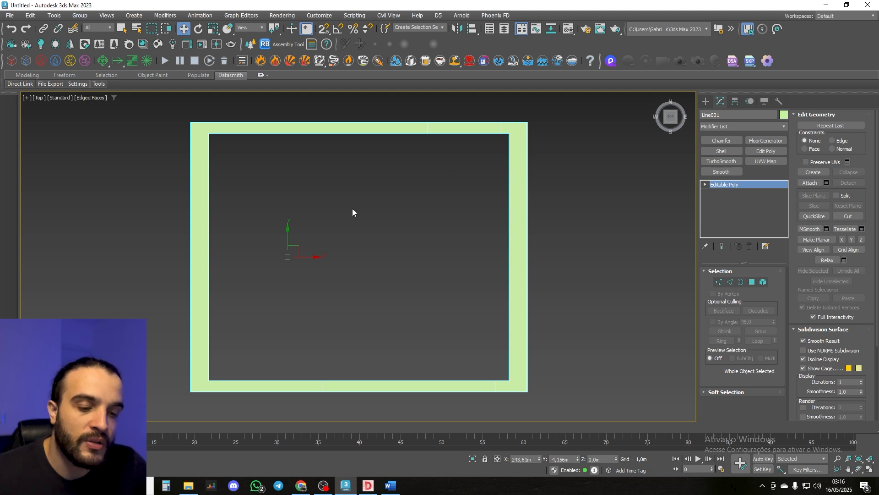
{"action": "key", "text": "F3"}
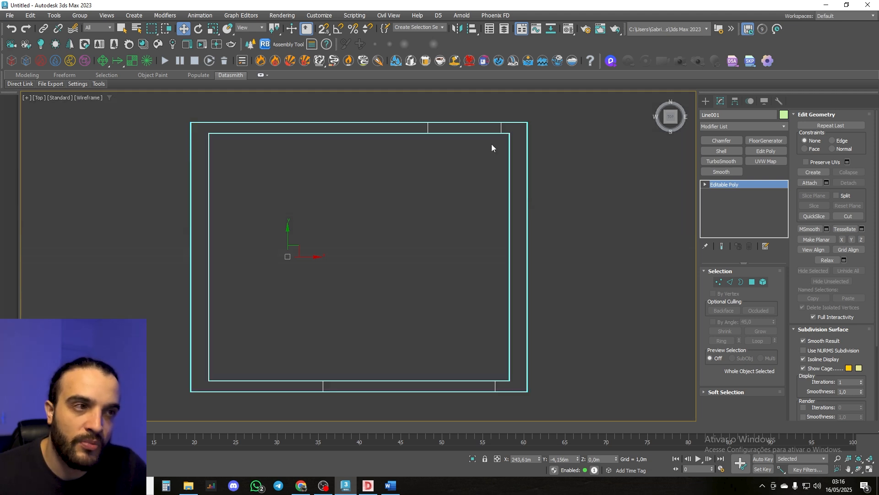
{"action": "key", "text": "F3"}
{"action": "left_click", "coordinate": [89, 98]}
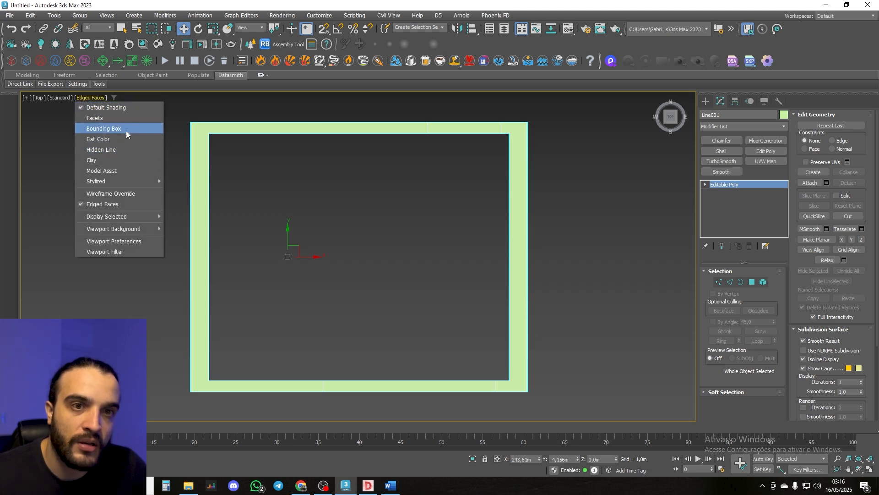
{"action": "left_click", "coordinate": [110, 193]}
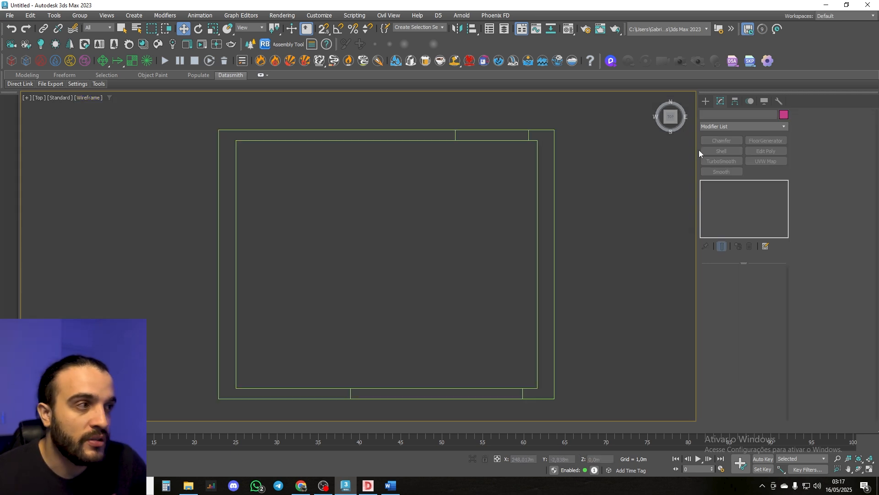
Draw a closed Line along the room's inner wall corners with snapping on, extending it through the door opening to the wall's outer edge.
{"action": "left_click", "coordinate": [707, 102]}
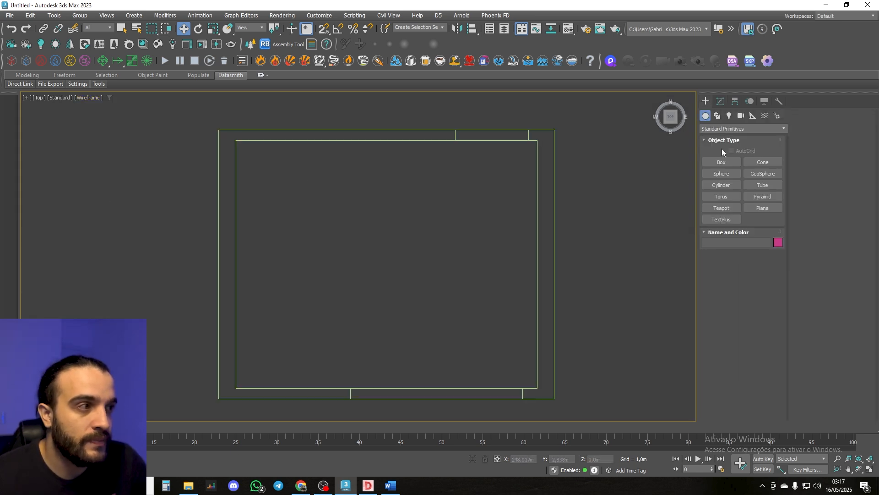
{"action": "left_click", "coordinate": [717, 116]}
{"action": "left_click", "coordinate": [720, 174]}
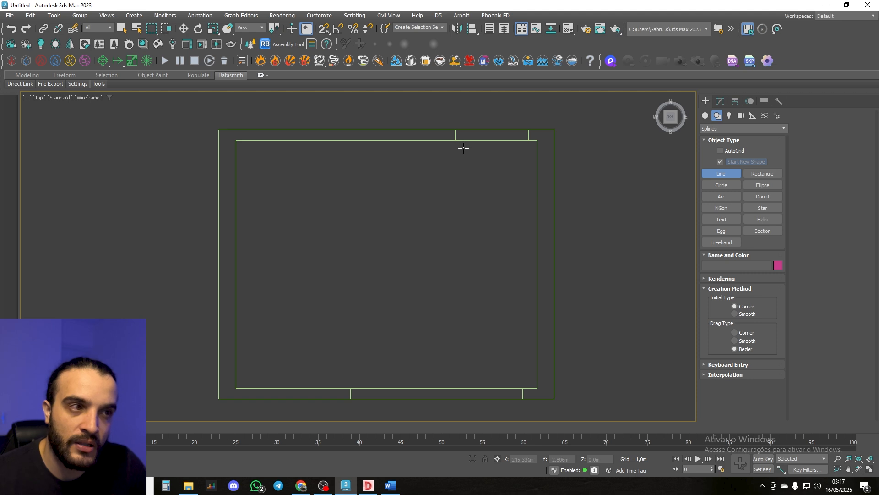
{"action": "middle_click_drag", "start_coordinate": [443, 152], "coordinate": [445, 149]}
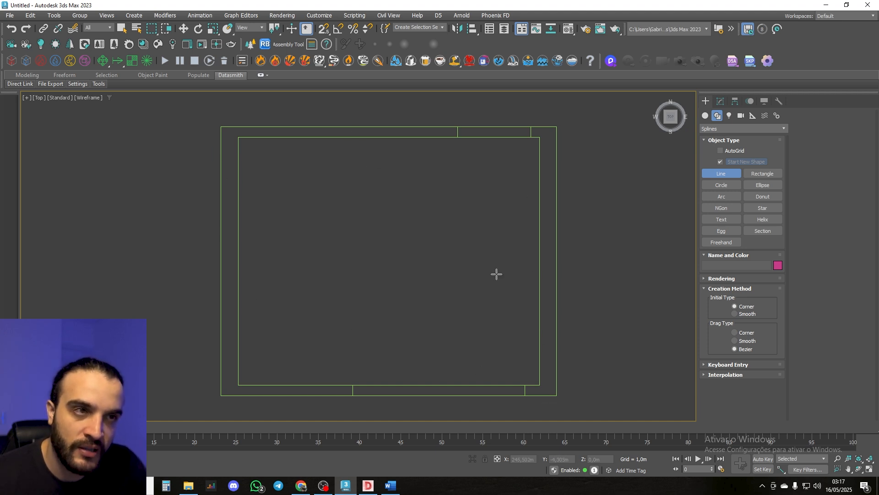
{"action": "left_click", "coordinate": [324, 29]}
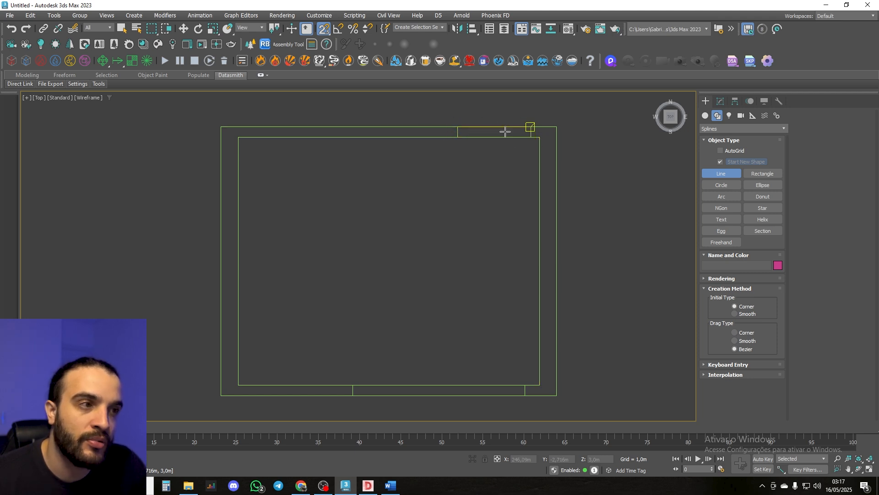
{"action": "left_click", "coordinate": [458, 127]}
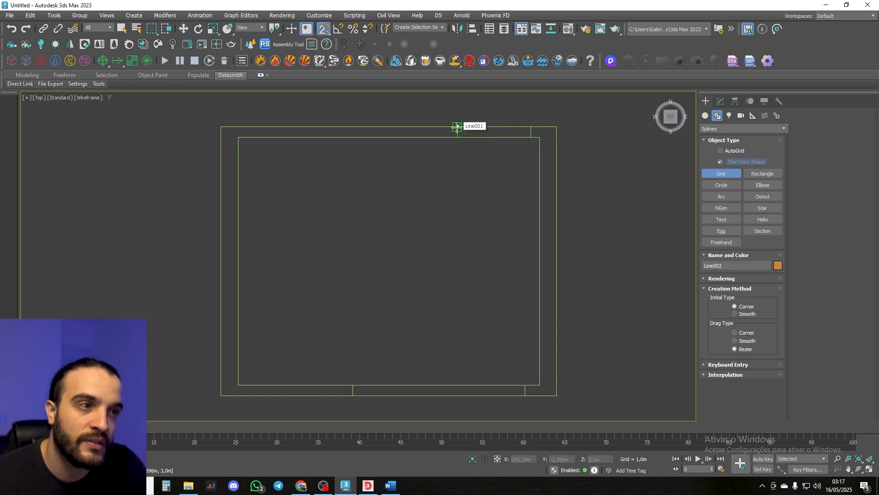
{"action": "left_click", "coordinate": [458, 137]}
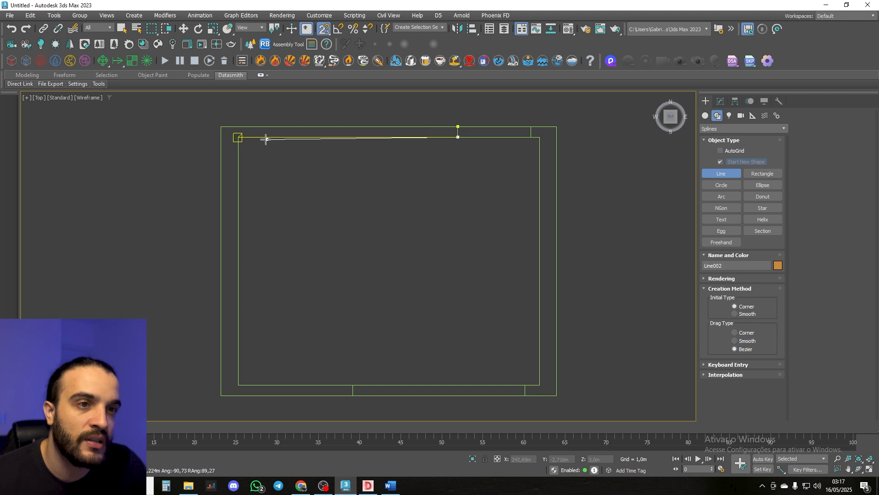
{"action": "left_click", "coordinate": [238, 137]}
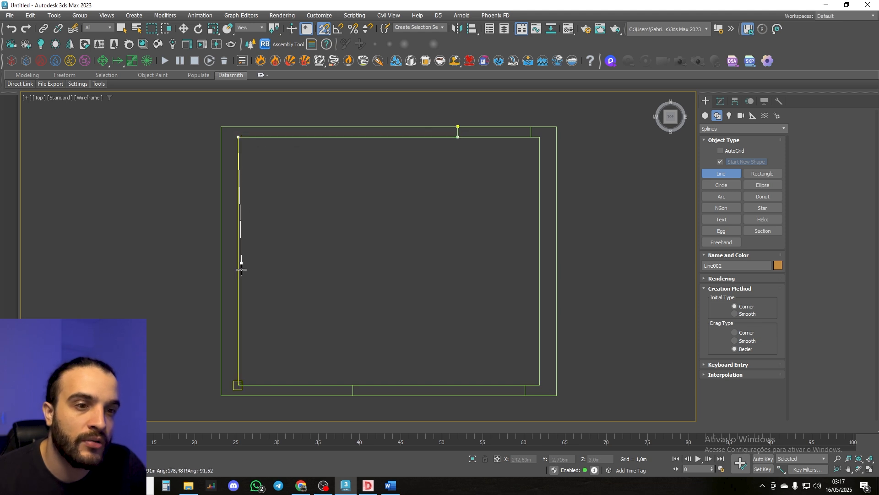
{"action": "left_click", "coordinate": [238, 385]}
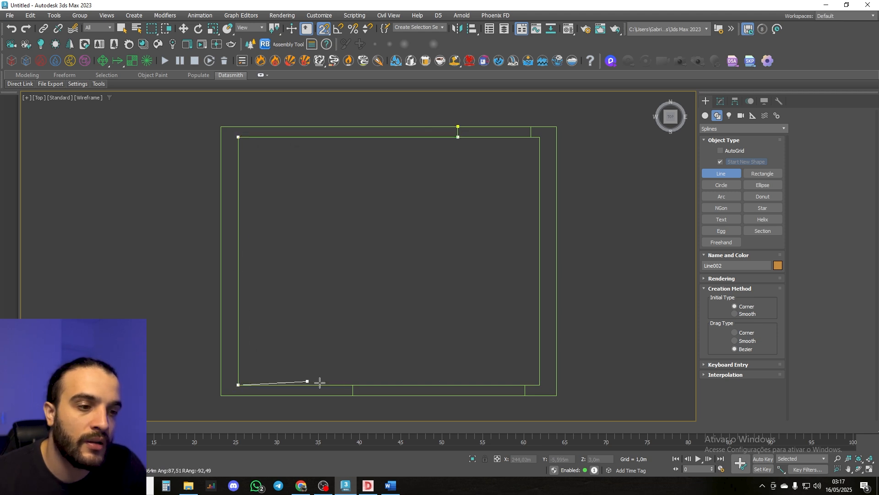
{"action": "left_click", "coordinate": [539, 384]}
{"action": "left_click", "coordinate": [536, 137]}
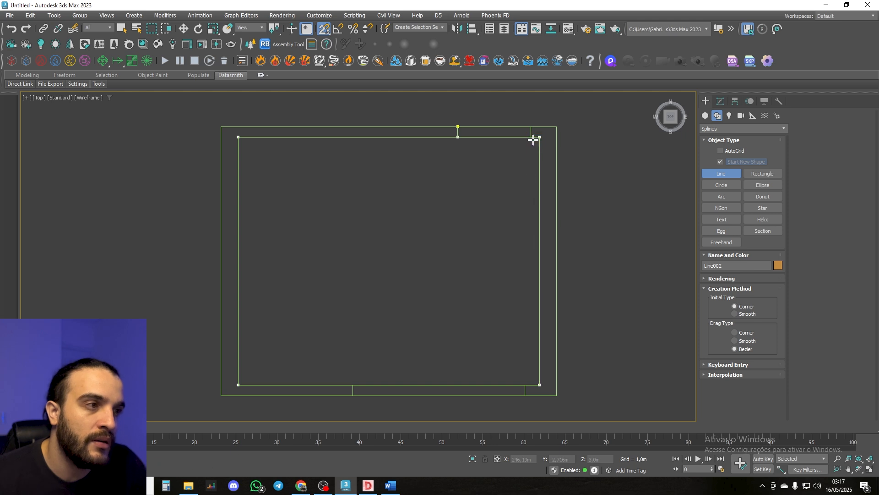
{"action": "left_click", "coordinate": [531, 126]}
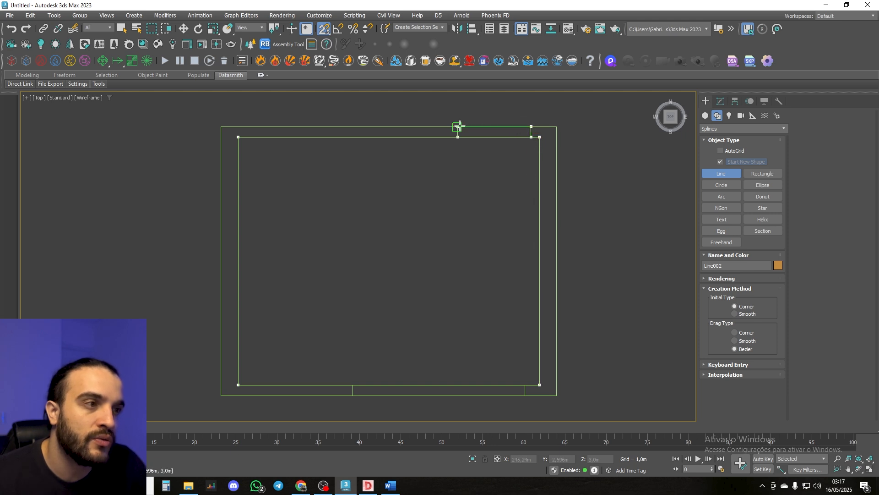
{"action": "left_click", "coordinate": [458, 127]}
{"action": "left_click", "coordinate": [422, 251]}
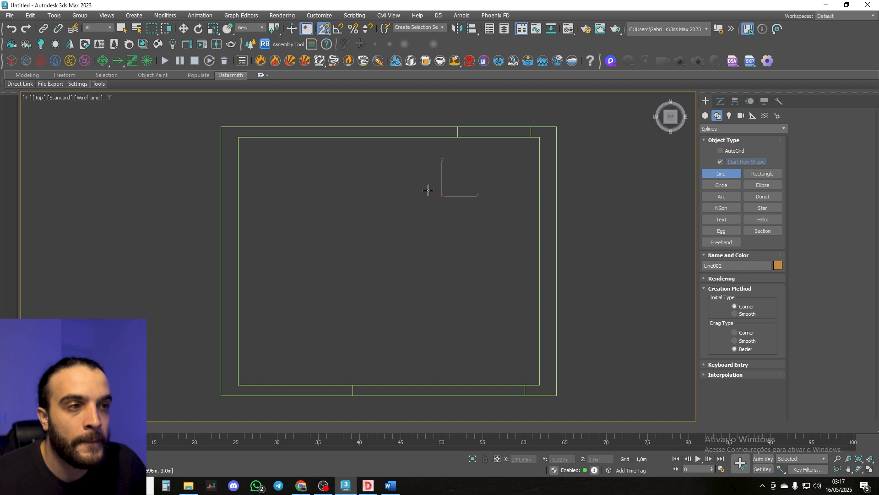
Return to a shaded Perspective view and convert the closed floor outline to Editable Poly.
{"action": "scroll", "coordinate": [428, 190], "scroll_direction": "down", "scroll_amount": 3}
{"action": "middle_click_drag", "start_coordinate": [447, 238], "coordinate": [402, 183], "text": "alt"}
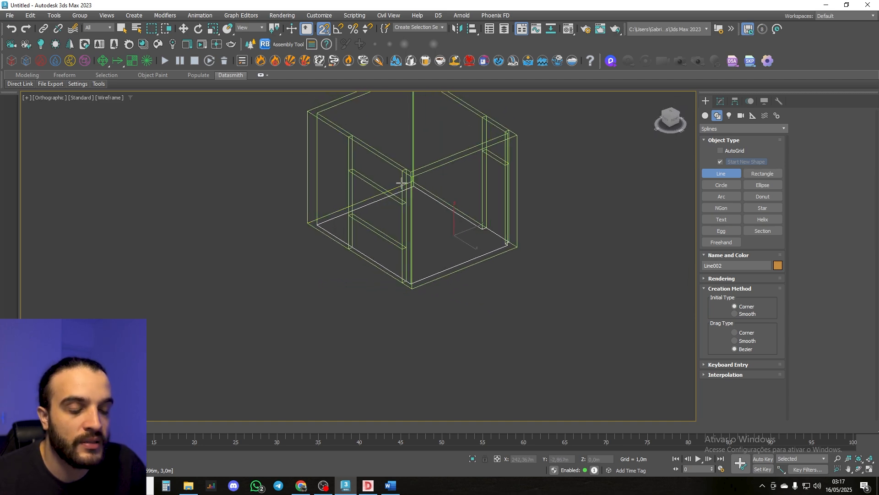
{"action": "key", "text": "p"}
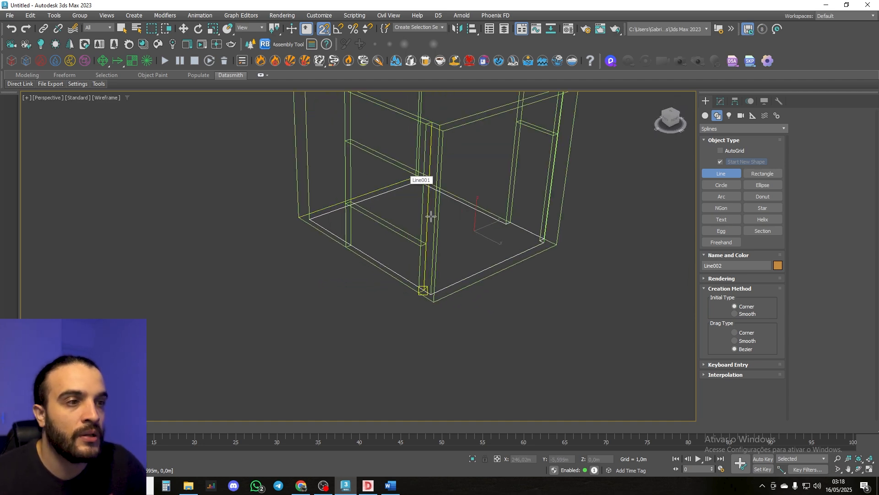
{"action": "mouse_move", "coordinate": [431, 216]}
{"action": "middle_mouse_down"}
{"action": "mouse_move", "coordinate": [334, 218]}
{"action": "mouse_move", "coordinate": [322, 203]}
{"action": "mouse_move", "coordinate": [337, 210]}
{"action": "mouse_move", "coordinate": [338, 183]}
{"action": "mouse_move", "coordinate": [334, 230]}
{"action": "mouse_move", "coordinate": [333, 149]}
{"action": "middle_mouse_up"}
{"action": "key", "text": "F3"}
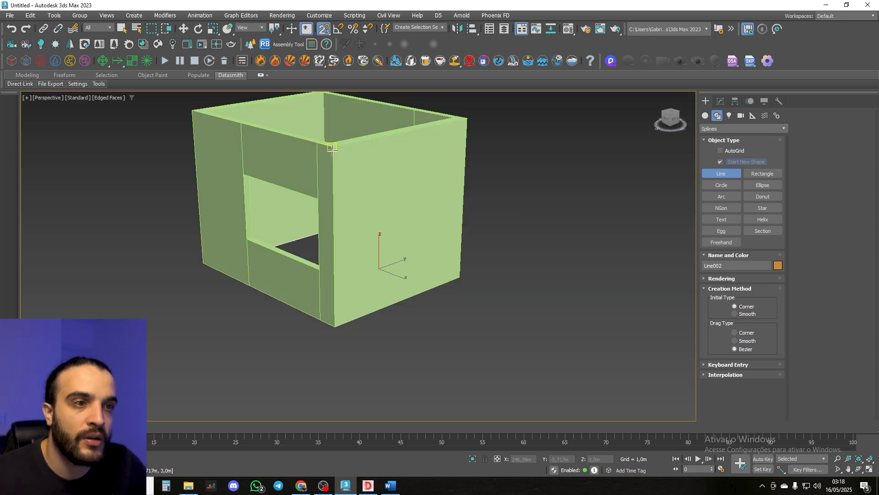
{"action": "middle_click_drag", "start_coordinate": [356, 219], "coordinate": [384, 251], "text": "alt"}
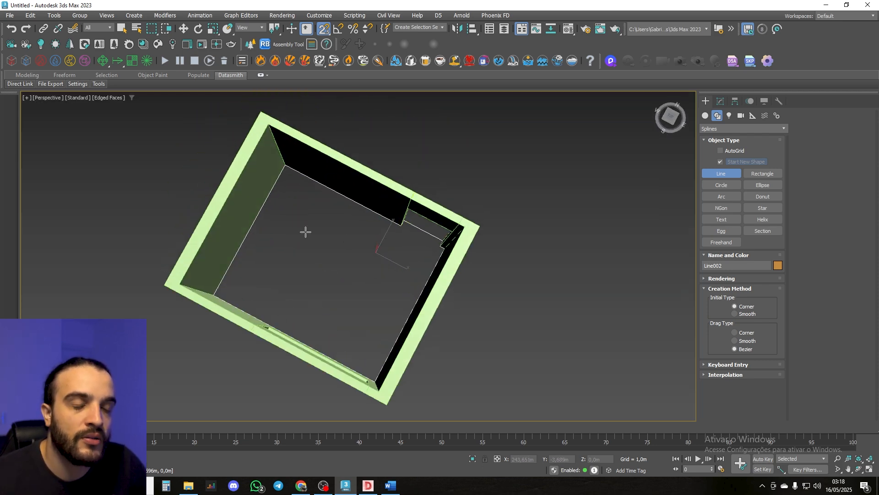
{"action": "key", "text": "w"}
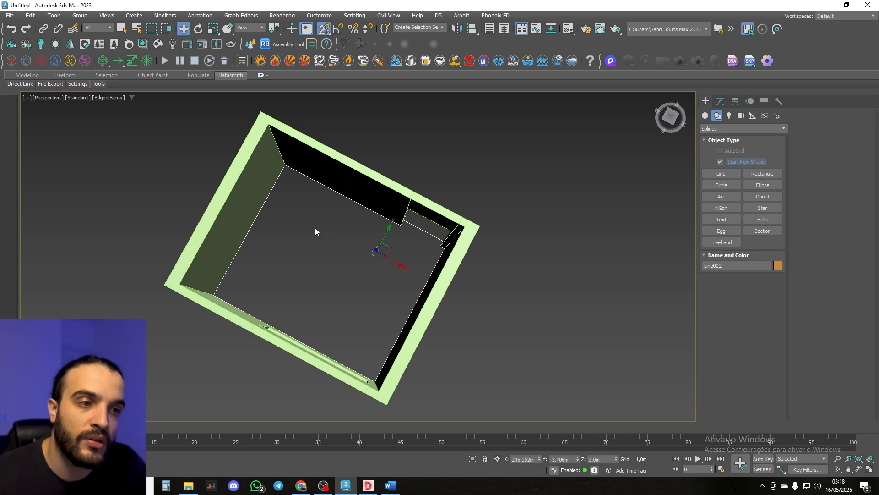
{"action": "right_click", "coordinate": [334, 232]}
{"action": "mouse_move", "coordinate": [400, 355]}
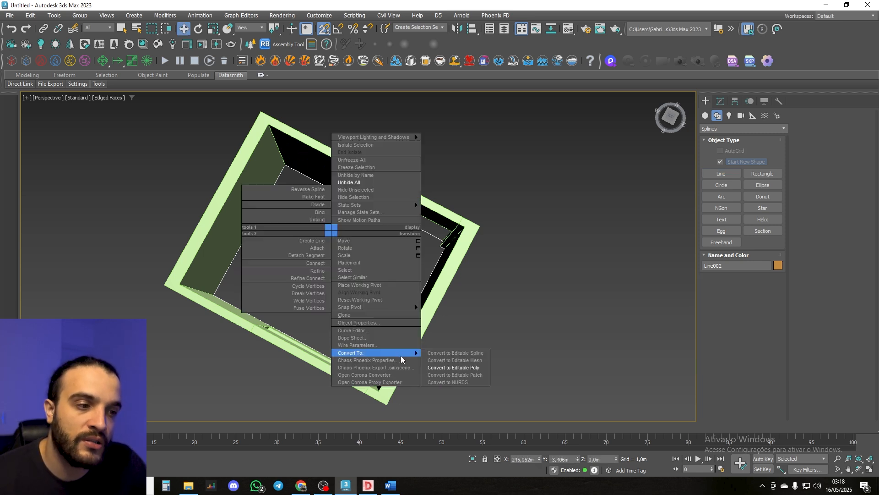
{"action": "left_click", "coordinate": [467, 369]}
{"action": "middle_click_drag", "start_coordinate": [468, 369], "coordinate": [365, 327], "text": "alt"}
{"action": "middle_click_drag", "start_coordinate": [367, 256], "coordinate": [370, 299]}
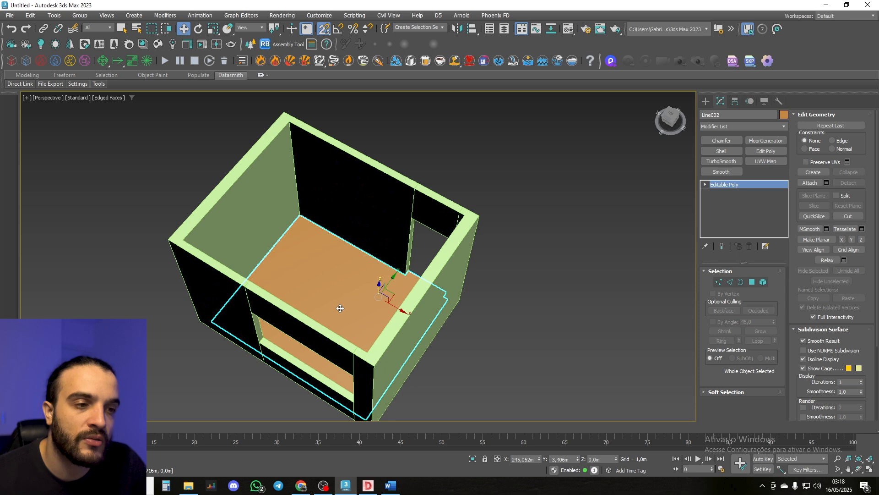
Try a Shell modifier on the floor with an Inner Amount of 0,1 m and an Outer Amount of 0 m.
{"action": "middle_click_drag", "start_coordinate": [341, 308], "coordinate": [341, 226], "text": "alt"}
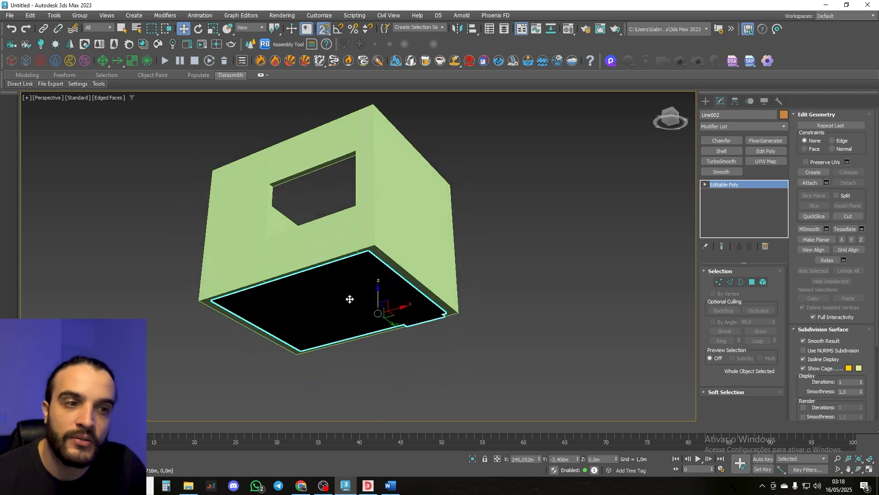
{"action": "middle_click_drag", "start_coordinate": [341, 277], "coordinate": [312, 246], "text": "alt"}
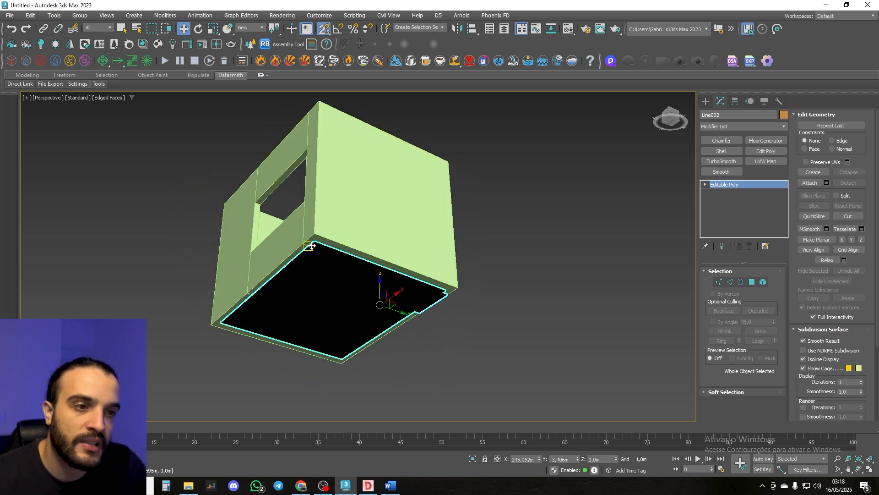
{"action": "middle_click_drag", "start_coordinate": [423, 271], "coordinate": [315, 257], "text": "alt"}
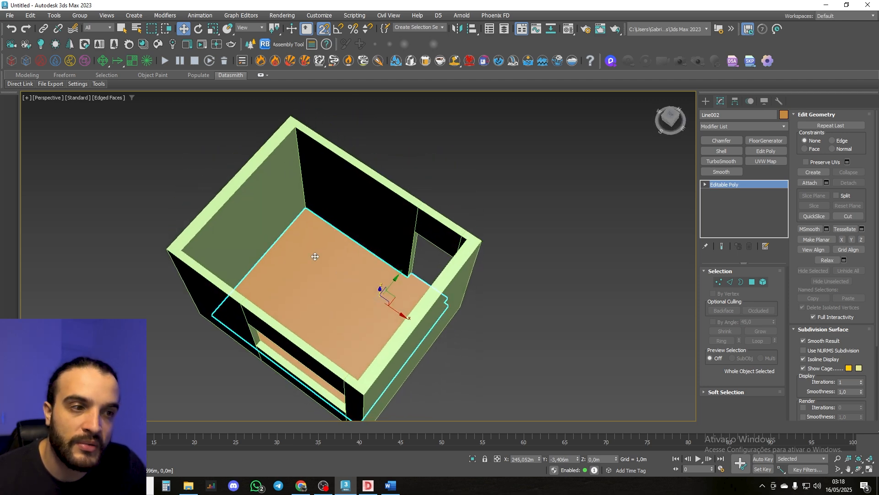
{"action": "middle_click_drag", "start_coordinate": [321, 296], "coordinate": [334, 208], "text": "alt"}
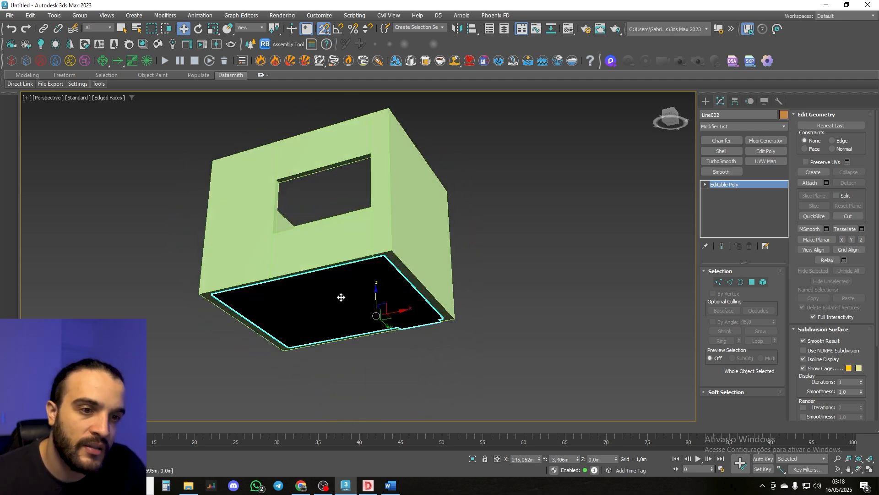
{"action": "left_click", "coordinate": [727, 150]}
{"action": "middle_click_drag", "start_coordinate": [682, 183], "coordinate": [365, 232], "text": "alt"}
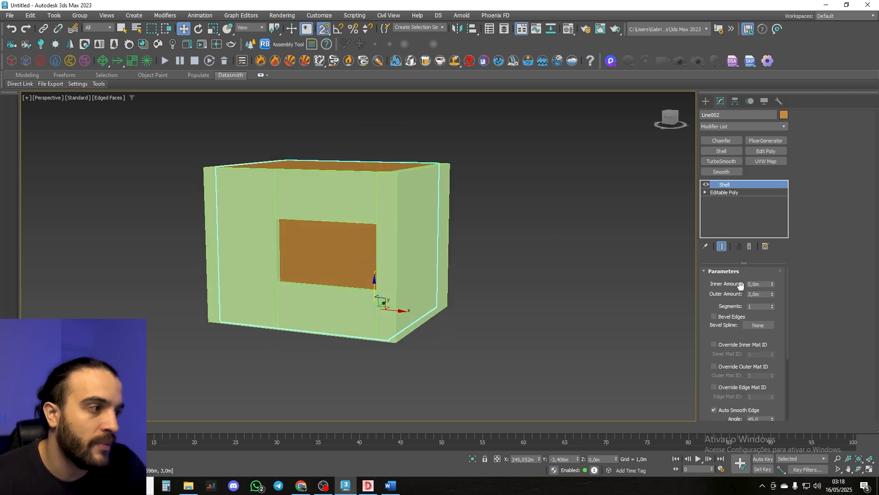
{"action": "type", "text": "0,1"}
{"action": "key", "text": "Return"}
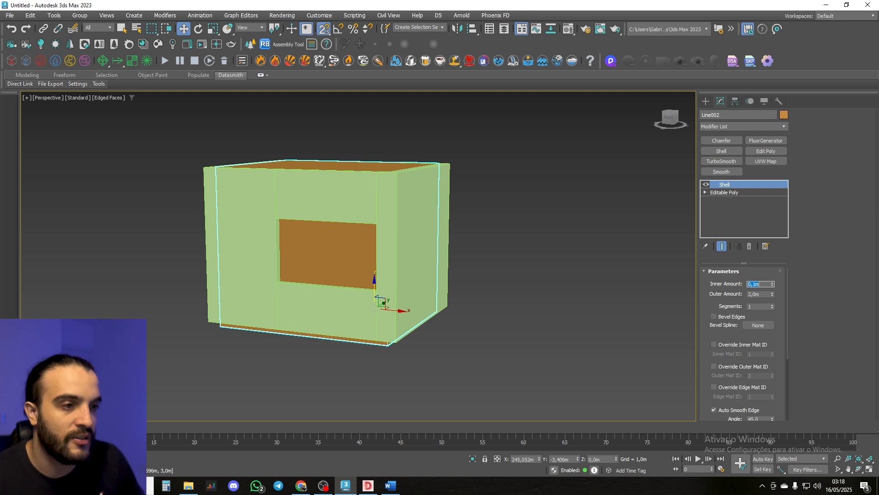
{"action": "key", "text": "Tab"}
{"action": "type", "text": "0"}
{"action": "key", "text": "Return"}
Delete the Shell modifier from the floor object.
{"action": "middle_click_drag", "start_coordinate": [414, 342], "coordinate": [381, 284], "text": "alt"}
{"action": "right_click", "coordinate": [726, 185]}
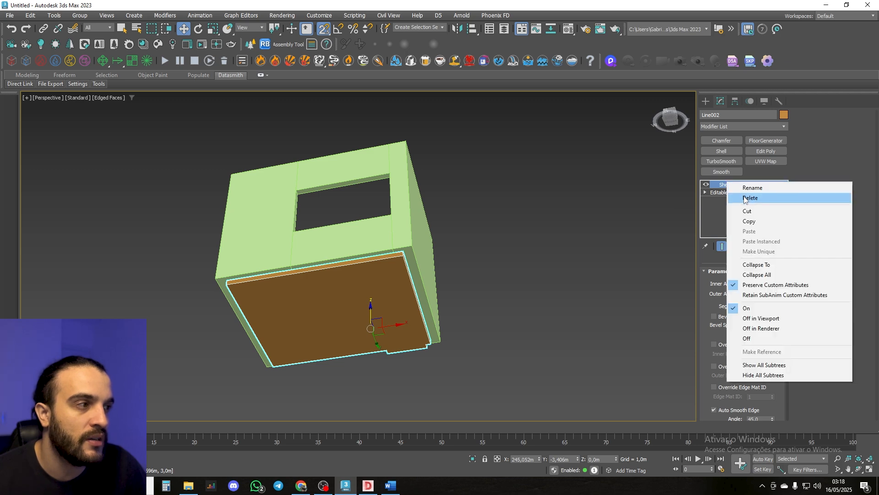
{"action": "left_click", "coordinate": [743, 198]}
Draw a closed four-corner Line along the room's inner wall corners in the wireframe Top view, without entering the door opening.
{"action": "middle_click_drag", "start_coordinate": [362, 251], "coordinate": [374, 290], "text": "alt"}
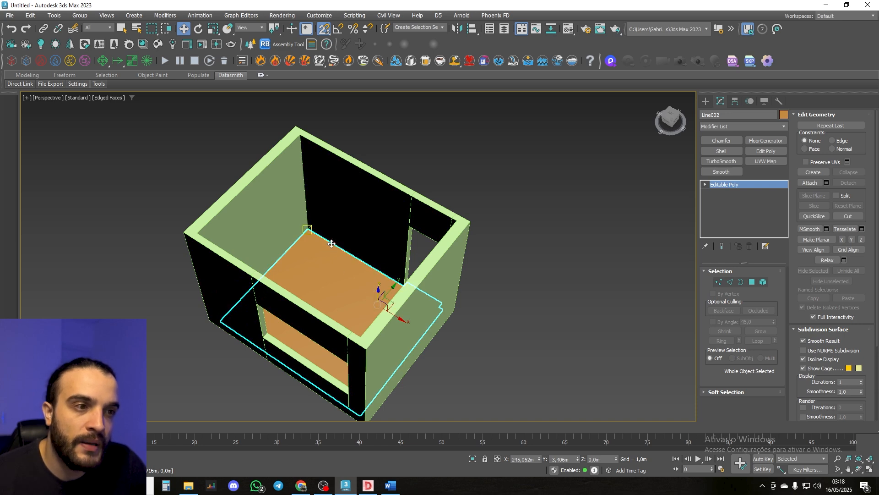
{"action": "mouse_move", "coordinate": [396, 236]}
{"action": "middle_mouse_down", "text": "alt"}
{"action": "mouse_move", "coordinate": [396, 249]}
{"action": "mouse_move", "coordinate": [387, 231]}
{"action": "middle_mouse_up", "text": "alt"}
{"action": "key", "text": "t"}
{"action": "key", "text": "z"}
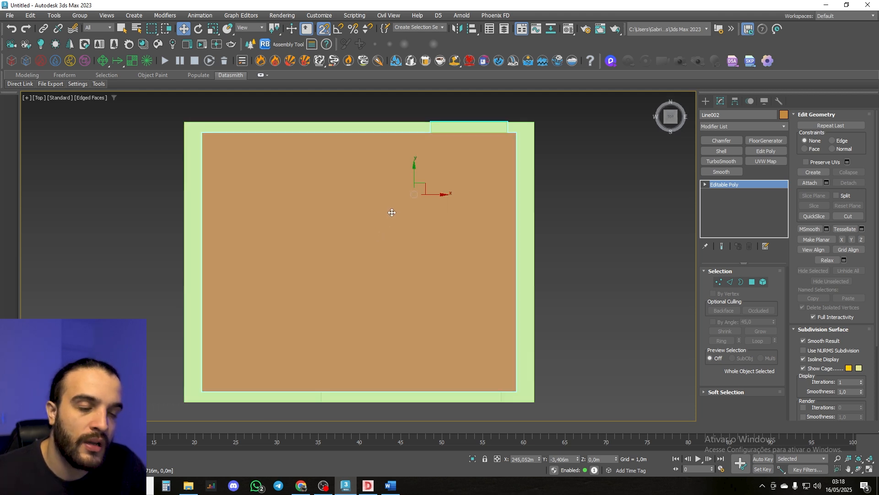
{"action": "key", "text": "F3"}
{"action": "left_click", "coordinate": [360, 229]}
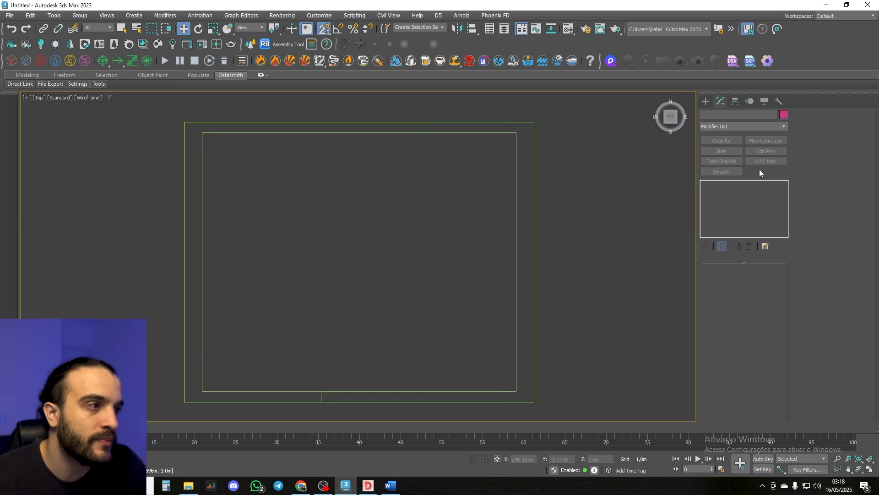
{"action": "left_click", "coordinate": [705, 101]}
{"action": "left_click", "coordinate": [722, 174]}
{"action": "left_click", "coordinate": [202, 132]}
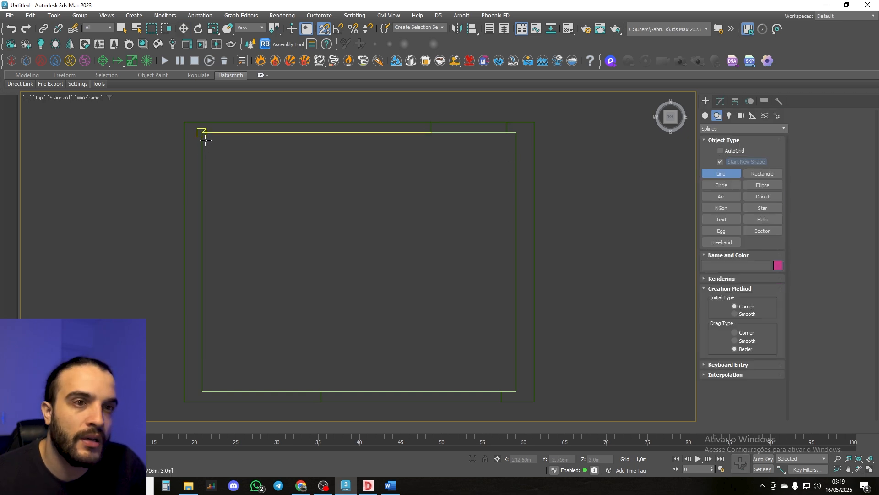
{"action": "left_click", "coordinate": [202, 392]}
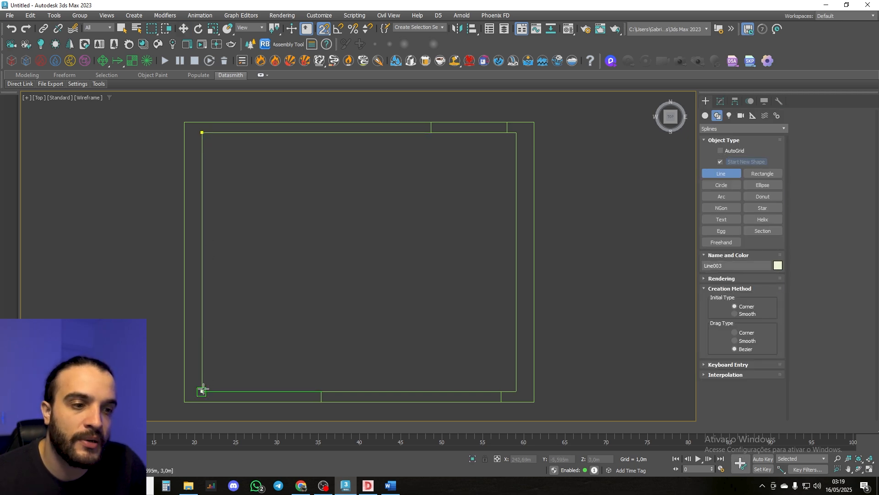
{"action": "left_click", "coordinate": [516, 391]}
{"action": "left_click", "coordinate": [516, 132]}
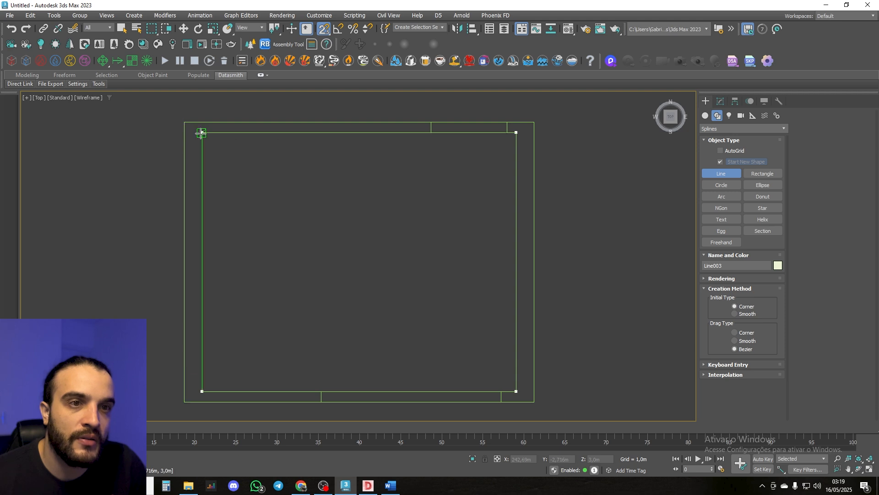
{"action": "left_click", "coordinate": [202, 133]}
{"action": "left_click", "coordinate": [429, 253]}
Convert the new closed rectangular outline to Editable Poly and return the view to shaded display.
{"action": "scroll", "coordinate": [312, 249], "scroll_direction": "down", "scroll_amount": 2}
{"action": "middle_click_drag", "start_coordinate": [312, 250], "coordinate": [305, 219], "text": "alt"}
{"action": "right_click", "coordinate": [303, 239]}
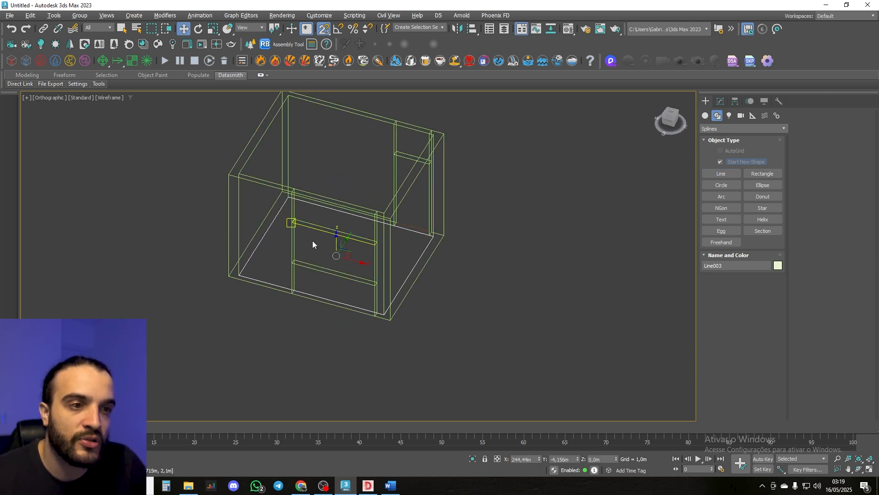
{"action": "right_click", "coordinate": [305, 247]}
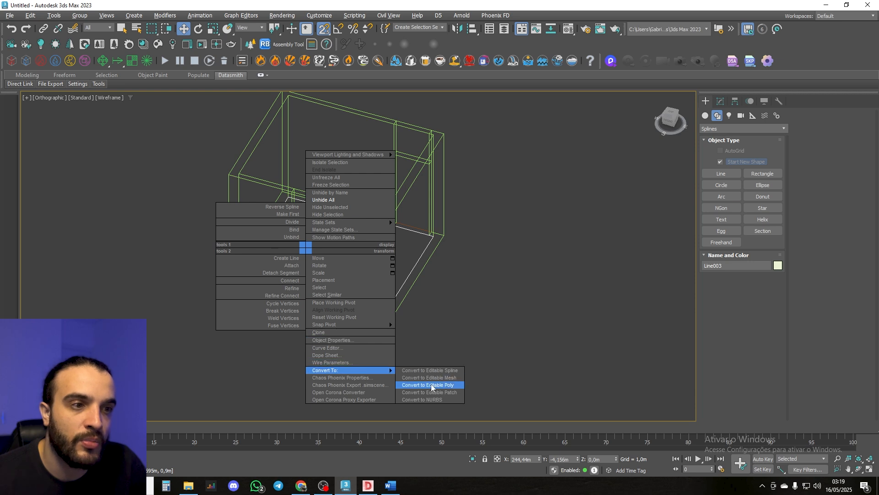
{"action": "left_click", "coordinate": [430, 384]}
{"action": "key", "text": "F3"}
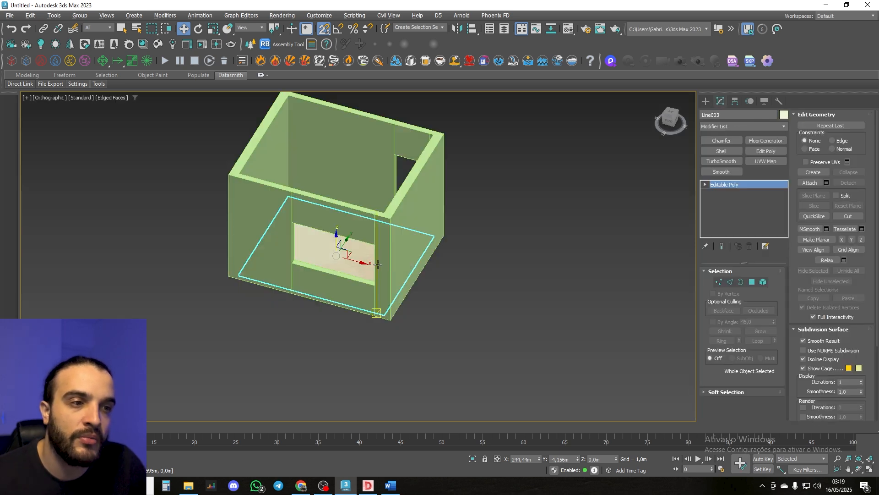
Raise the new ceiling surface to the top of the walls, setting its Z position to 3 m.
{"action": "middle_click_drag", "start_coordinate": [359, 260], "coordinate": [343, 240], "text": "alt"}
{"action": "left_click_drag", "start_coordinate": [343, 240], "coordinate": [338, 126]}
{"action": "middle_click_drag", "start_coordinate": [356, 138], "coordinate": [348, 133], "text": "alt"}
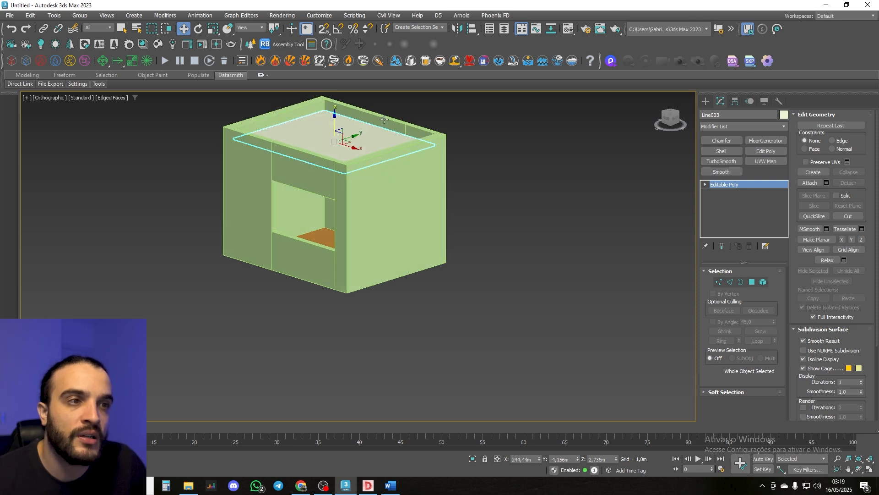
{"action": "middle_click_drag", "start_coordinate": [406, 130], "coordinate": [408, 171]}
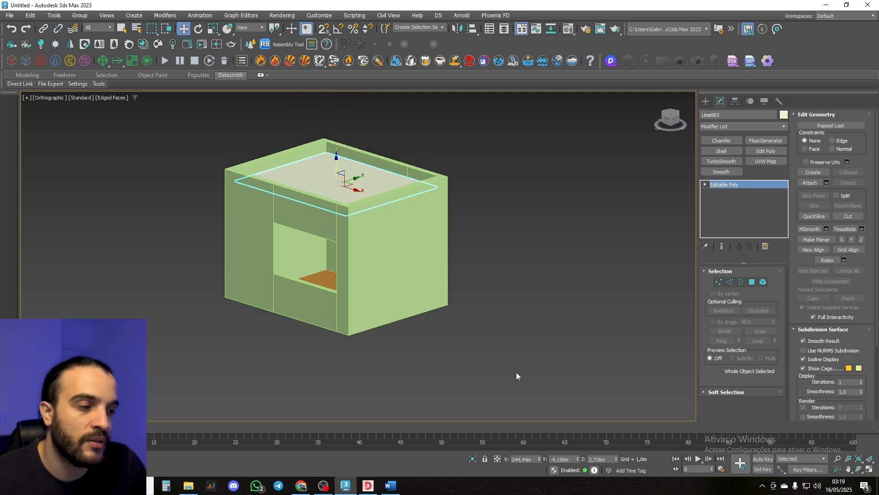
{"action": "double_click", "coordinate": [598, 458]}
{"action": "type", "text": "3"}
{"action": "key", "text": "Return"}
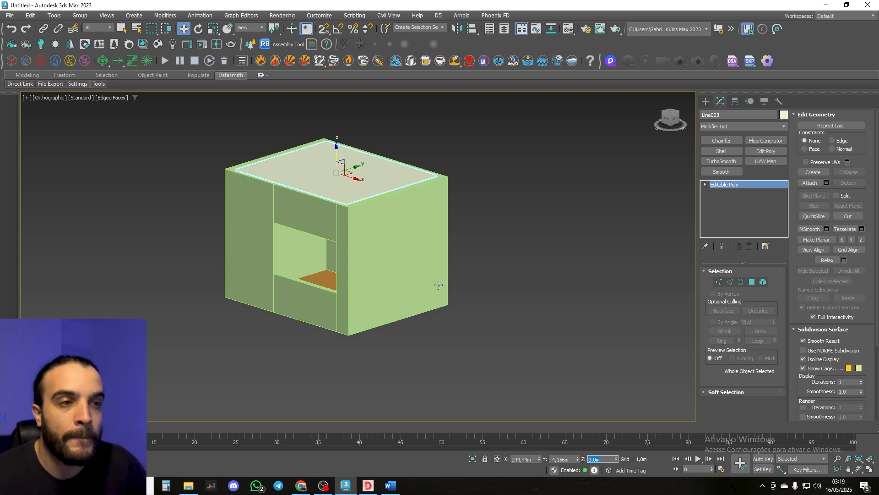
Select the ceiling's polygon and flip it so its face points down into the room.
{"action": "middle_click_drag", "start_coordinate": [328, 222], "coordinate": [314, 203], "text": "alt"}
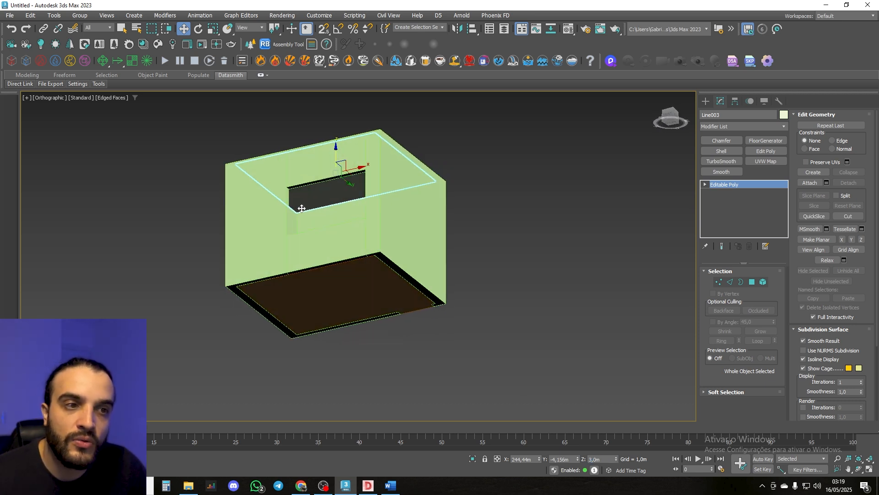
{"action": "middle_click_drag", "start_coordinate": [361, 186], "coordinate": [363, 236], "text": "alt"}
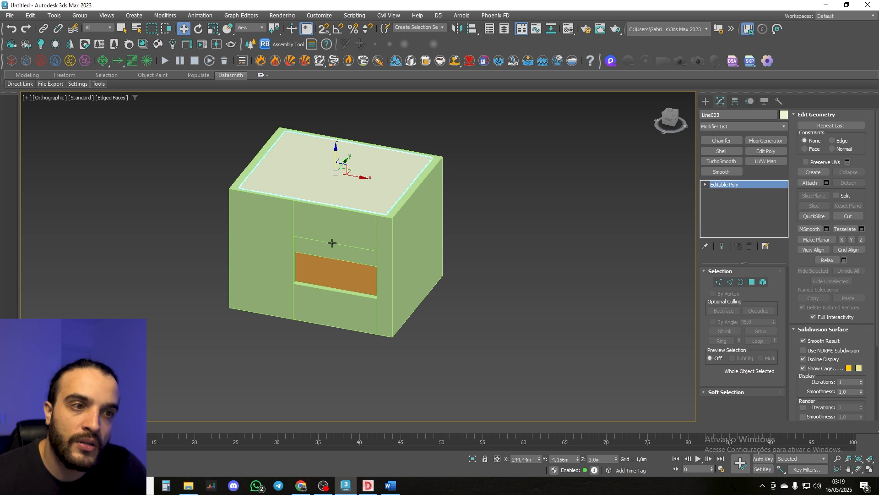
{"action": "middle_click_drag", "start_coordinate": [358, 192], "coordinate": [379, 219], "text": "alt"}
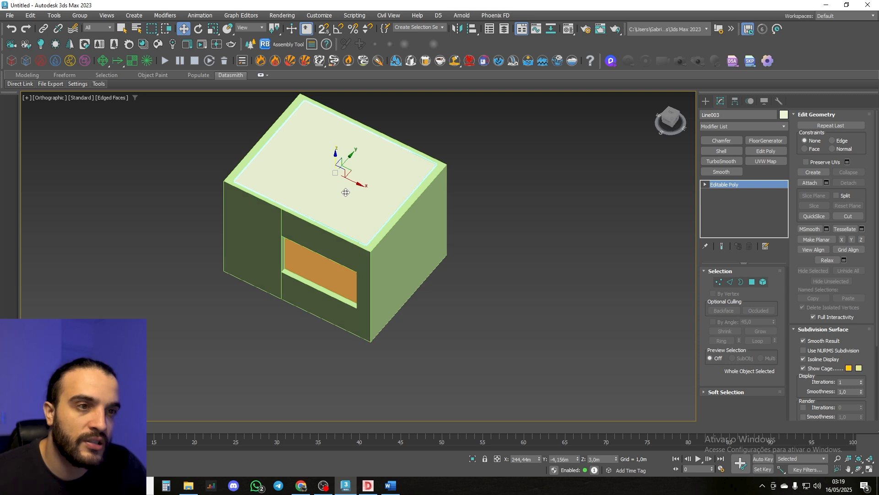
{"action": "middle_click_drag", "start_coordinate": [337, 175], "coordinate": [321, 192]}
{"action": "key", "text": "4"}
{"action": "left_click", "coordinate": [310, 170]}
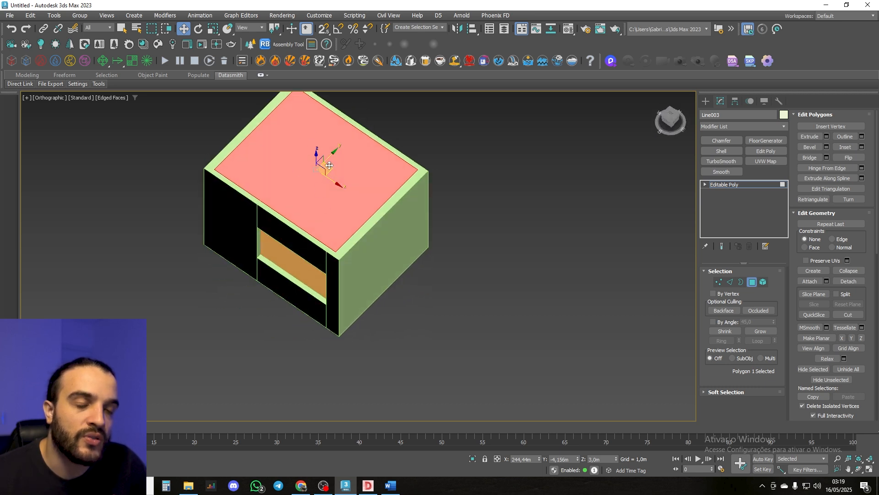
{"action": "middle_click_drag", "start_coordinate": [315, 155], "coordinate": [319, 191], "text": "alt"}
{"action": "middle_click_drag", "start_coordinate": [312, 141], "coordinate": [325, 137], "text": "alt"}
{"action": "middle_click_drag", "start_coordinate": [337, 193], "coordinate": [329, 214], "text": "alt"}
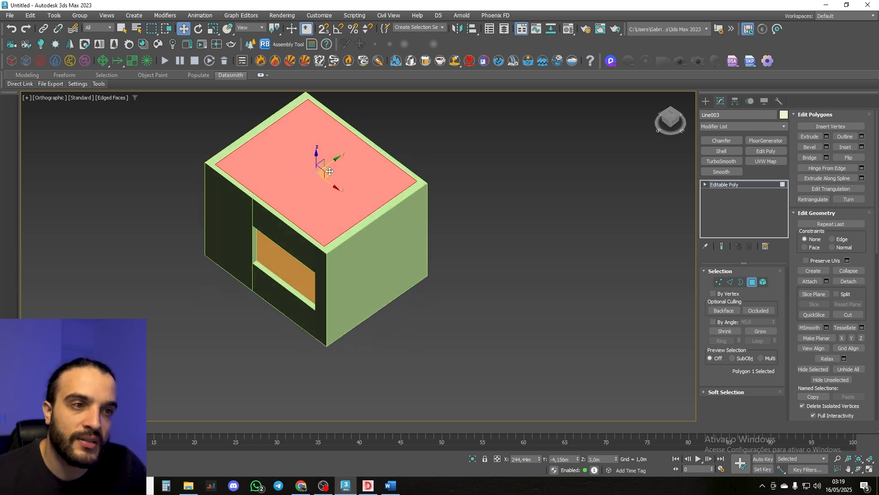
{"action": "middle_click_drag", "start_coordinate": [330, 171], "coordinate": [300, 154], "text": "alt"}
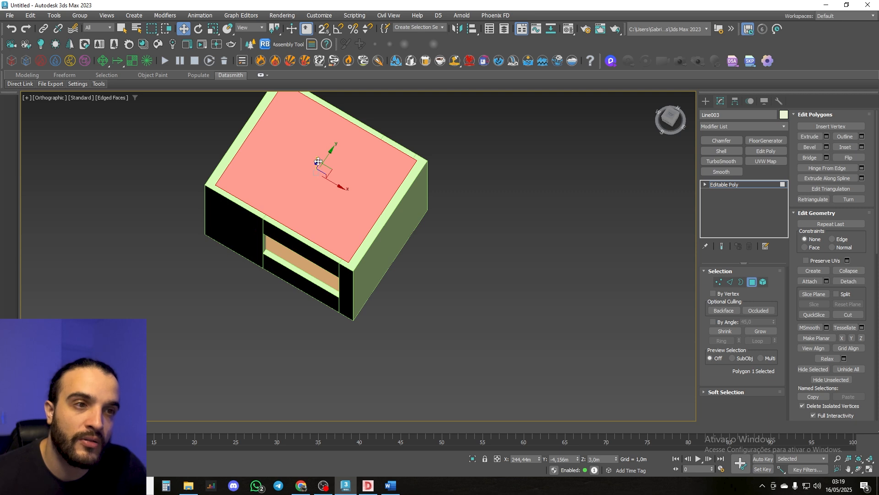
{"action": "middle_click_drag", "start_coordinate": [325, 176], "coordinate": [332, 121], "text": "alt"}
{"action": "middle_click_drag", "start_coordinate": [321, 176], "coordinate": [318, 181], "text": "alt"}
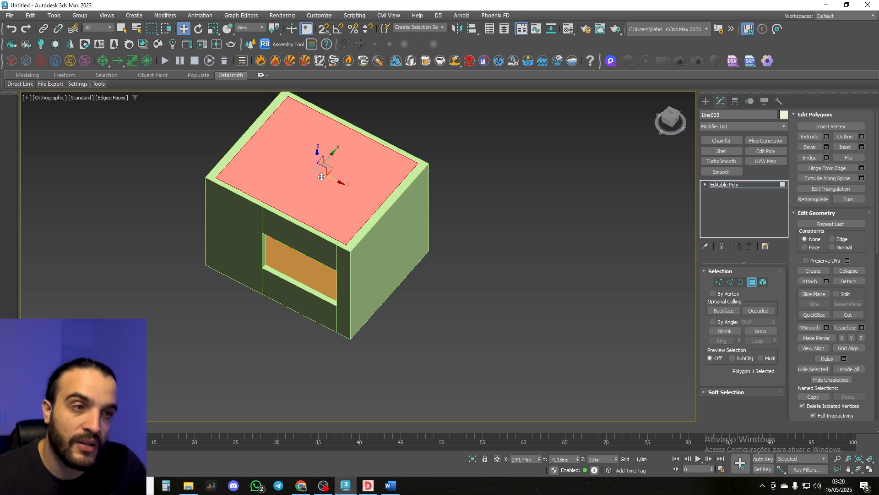
{"action": "left_click", "coordinate": [848, 158]}
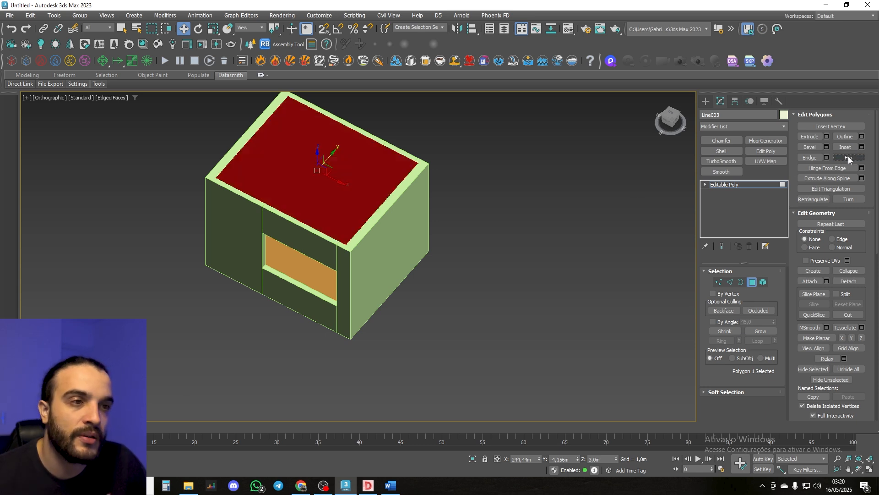
Inset the ceiling polygon by 0,05 m.
{"action": "middle_click_drag", "start_coordinate": [301, 188], "coordinate": [357, 229]}
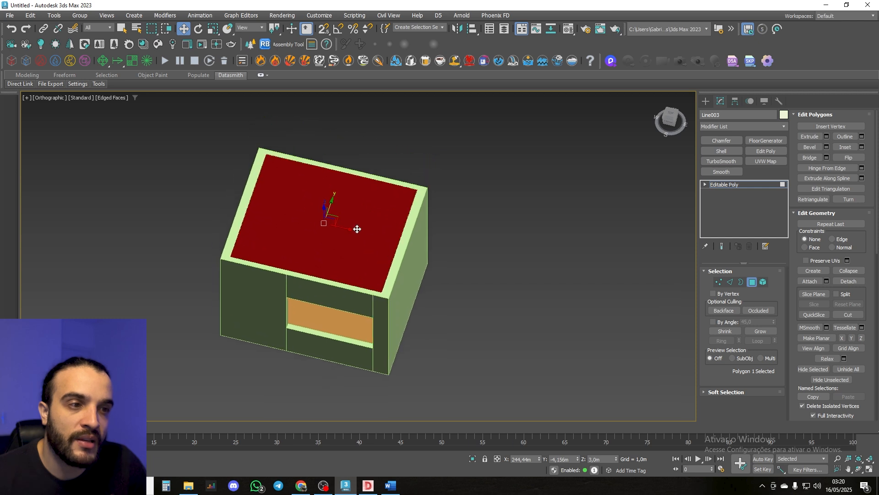
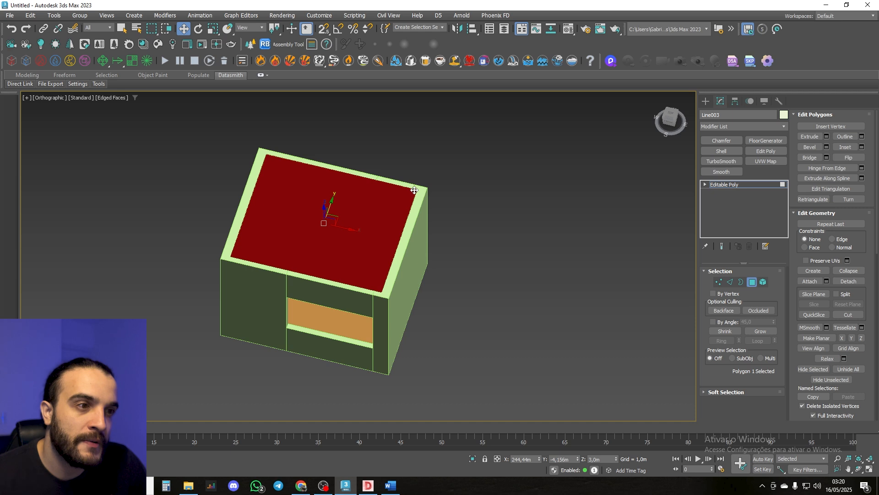
{"action": "left_click", "coordinate": [861, 147]}
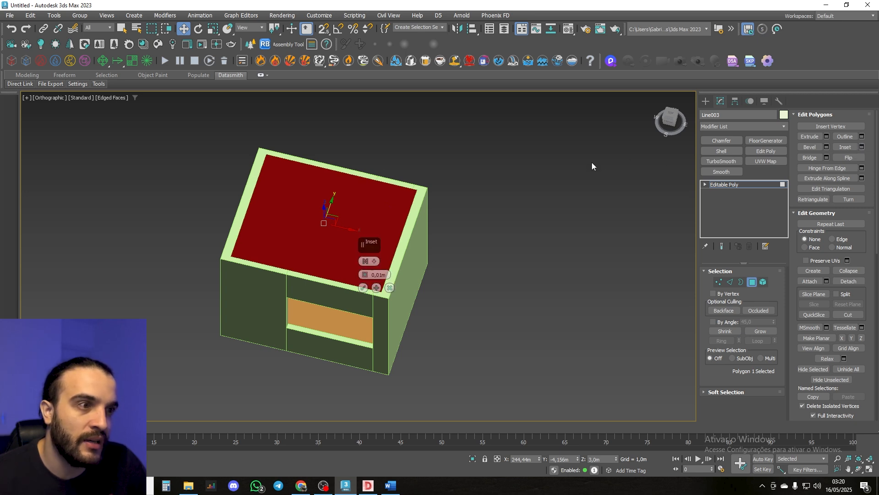
{"action": "middle_click_drag", "start_coordinate": [369, 220], "coordinate": [361, 222], "text": "alt"}
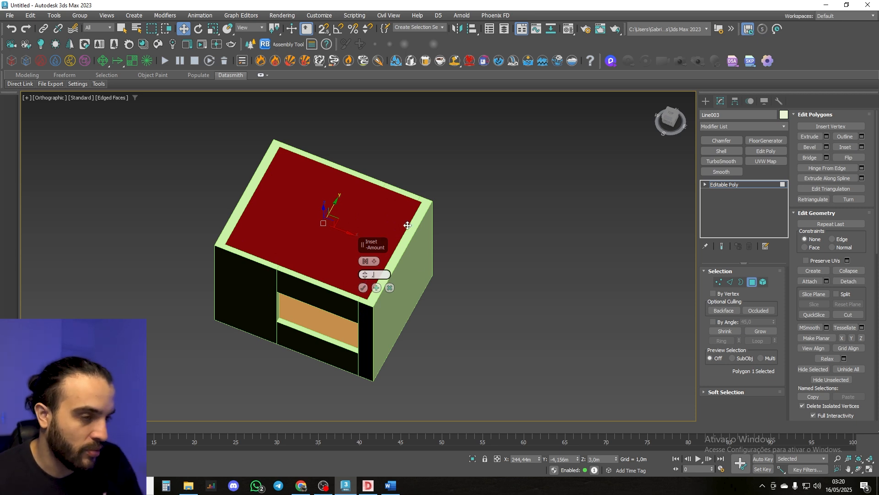
{"action": "key", "text": "Return"}
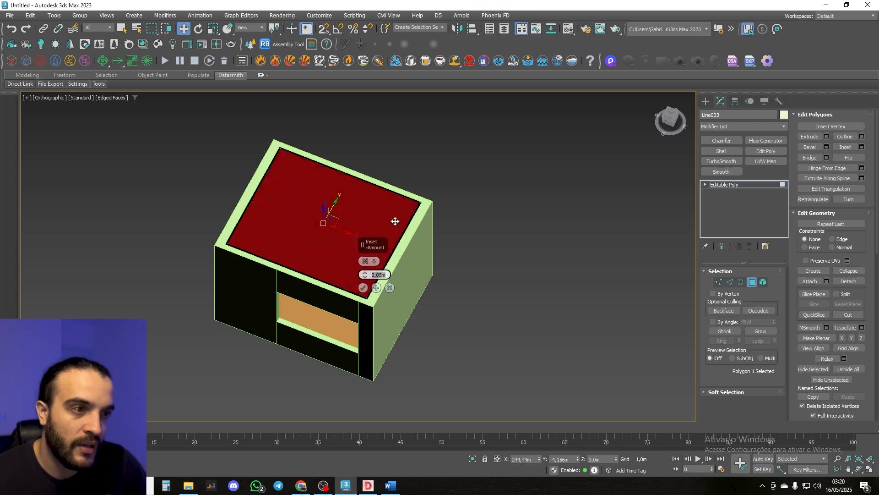
{"action": "scroll", "coordinate": [413, 200], "scroll_direction": "up", "scroll_amount": 4}
{"action": "scroll", "coordinate": [413, 200], "scroll_direction": "up", "scroll_amount": 1}
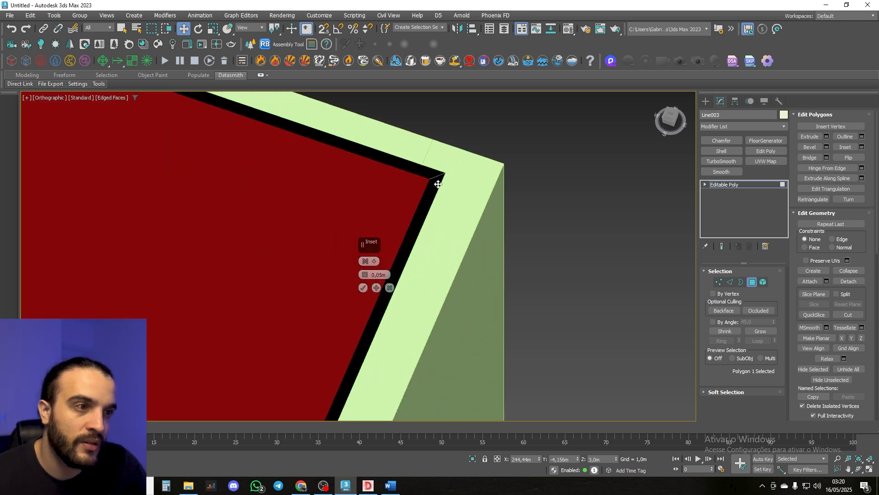
{"action": "scroll", "coordinate": [398, 189], "scroll_direction": "down", "scroll_amount": 3}
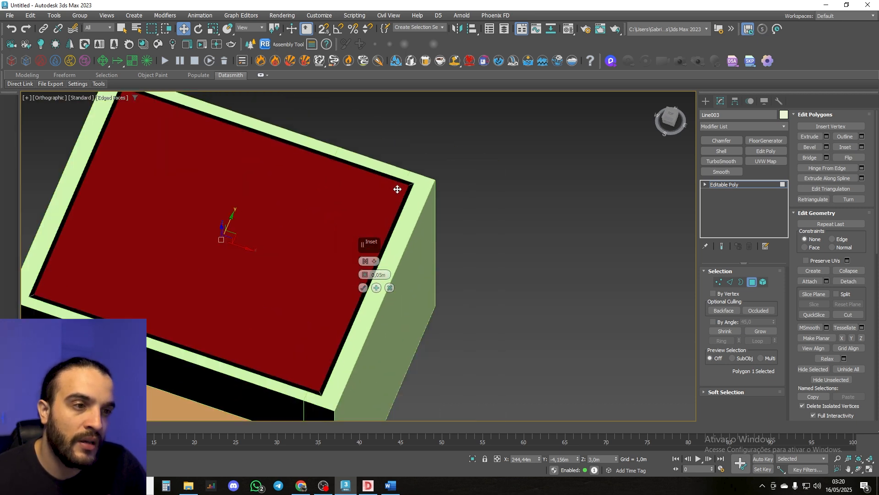
{"action": "left_click", "coordinate": [363, 288]}
Isolate the ceiling object from the walls and floor.
{"action": "scroll", "coordinate": [316, 241], "scroll_direction": "down", "scroll_amount": 4}
{"action": "middle_click_drag", "start_coordinate": [289, 251], "coordinate": [359, 268]}
{"action": "middle_click_drag", "start_coordinate": [387, 310], "coordinate": [377, 326], "text": "alt"}
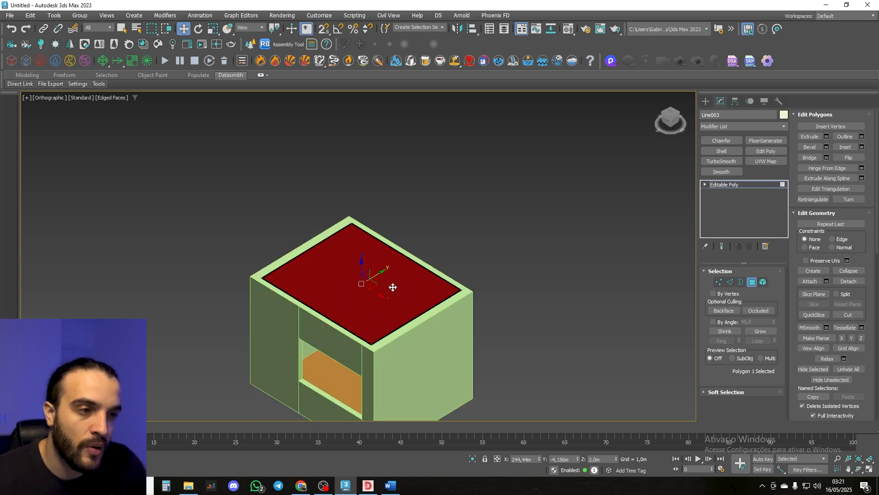
{"action": "key", "text": "alt+q"}
Extrude the inner ceiling polygon downward with a height of 0,1 m.
{"action": "middle_click_drag", "start_coordinate": [379, 281], "coordinate": [396, 219], "text": "alt"}
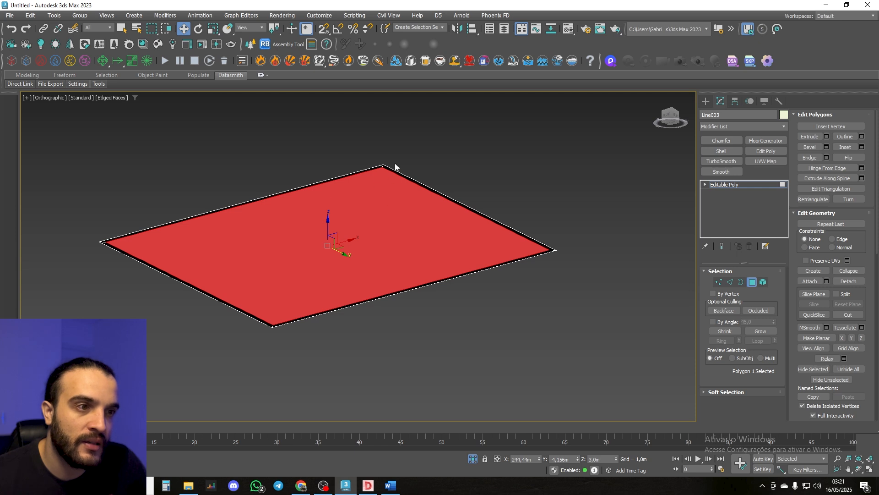
{"action": "middle_click_drag", "start_coordinate": [380, 205], "coordinate": [455, 279], "text": "alt"}
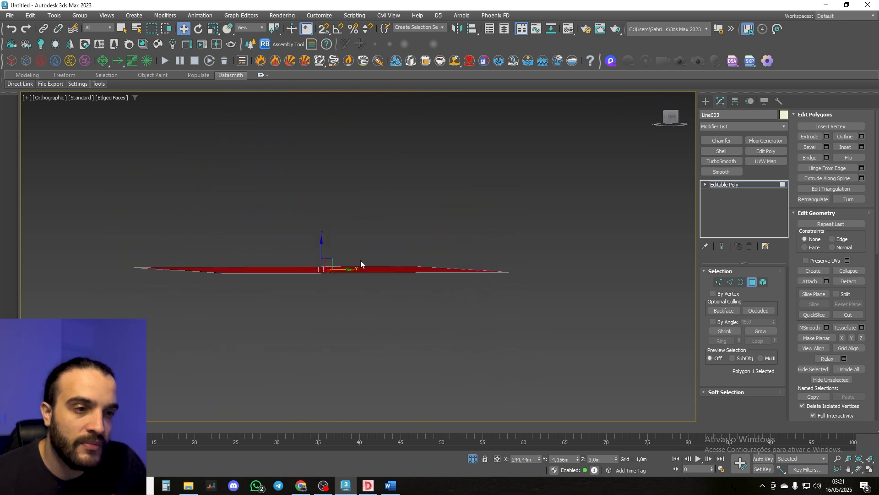
{"action": "middle_click_drag", "start_coordinate": [330, 254], "coordinate": [376, 261], "text": "alt"}
{"action": "middle_click_drag", "start_coordinate": [427, 286], "coordinate": [363, 233], "text": "alt"}
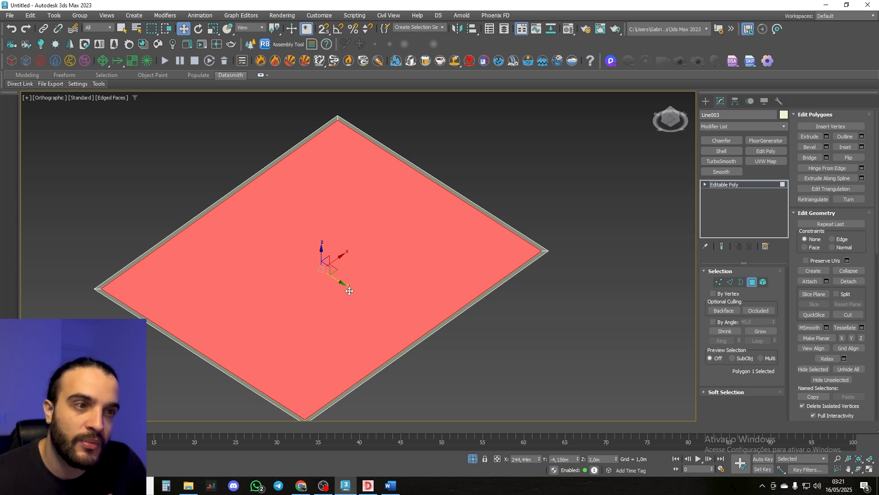
{"action": "mouse_move", "coordinate": [381, 246]}
{"action": "middle_mouse_down", "text": "alt"}
{"action": "mouse_move", "coordinate": [366, 224]}
{"action": "mouse_move", "coordinate": [372, 243]}
{"action": "middle_mouse_up", "text": "alt"}
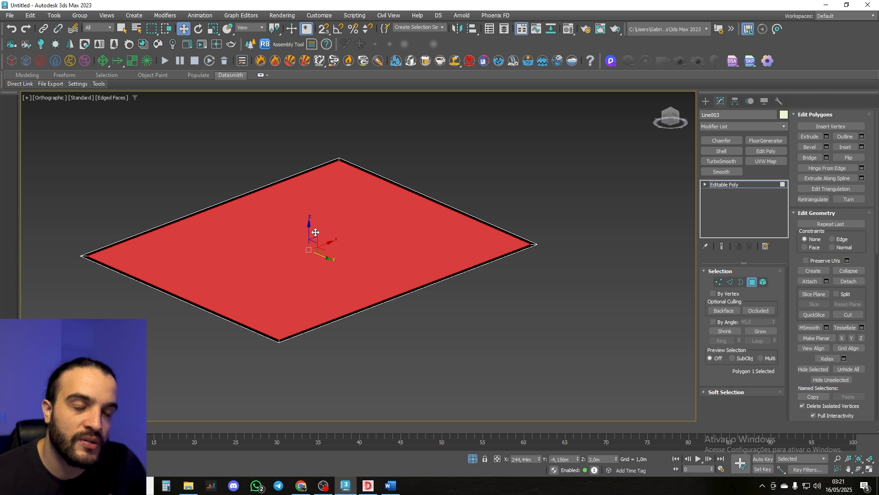
{"action": "left_click", "coordinate": [827, 137]}
{"action": "middle_click_drag", "start_coordinate": [340, 252], "coordinate": [346, 216], "text": "alt"}
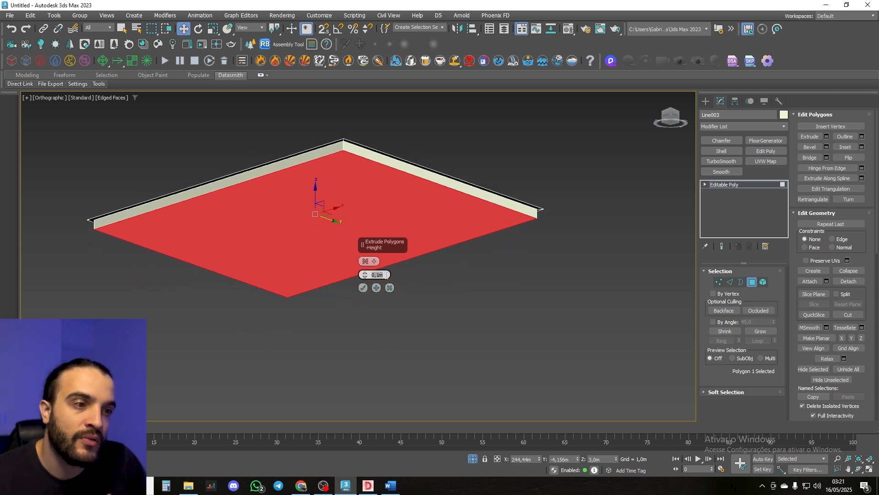
{"action": "left_click", "coordinate": [362, 287]}
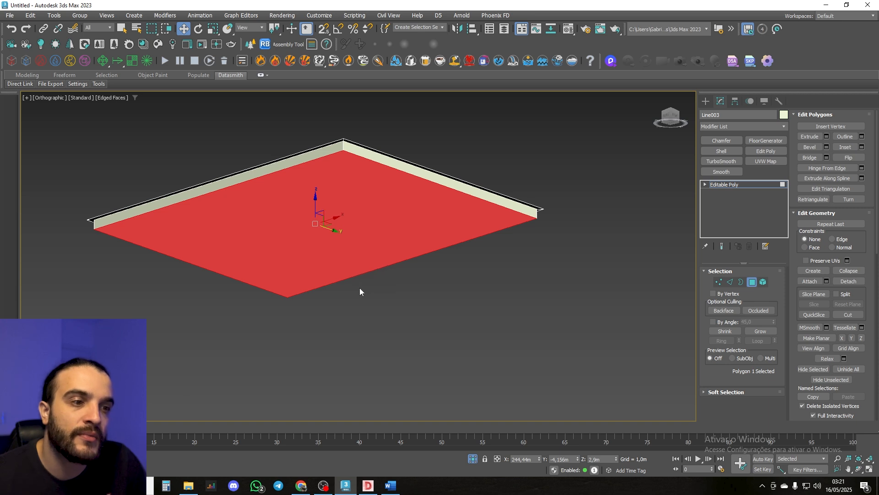
{"action": "middle_click_drag", "start_coordinate": [374, 210], "coordinate": [323, 182], "text": "alt"}
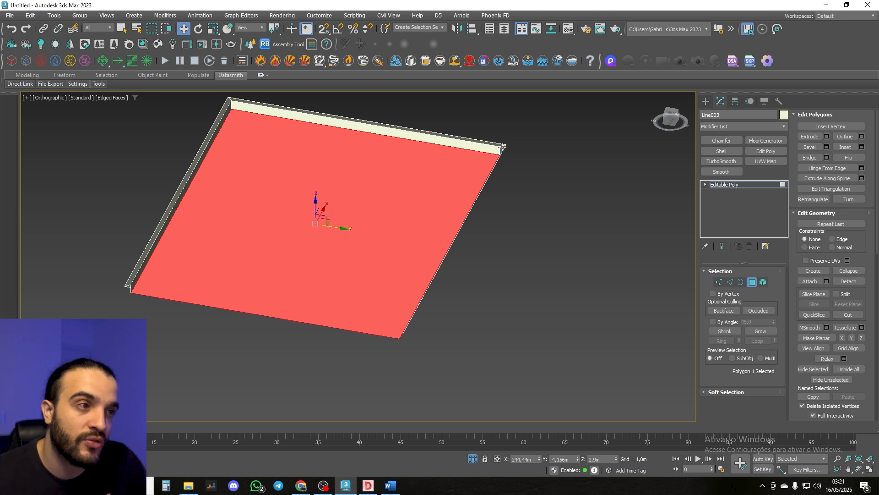
Leave polygon editing on the ceiling and end its isolation to show the walls and floor again.
{"action": "left_click", "coordinate": [472, 459]}
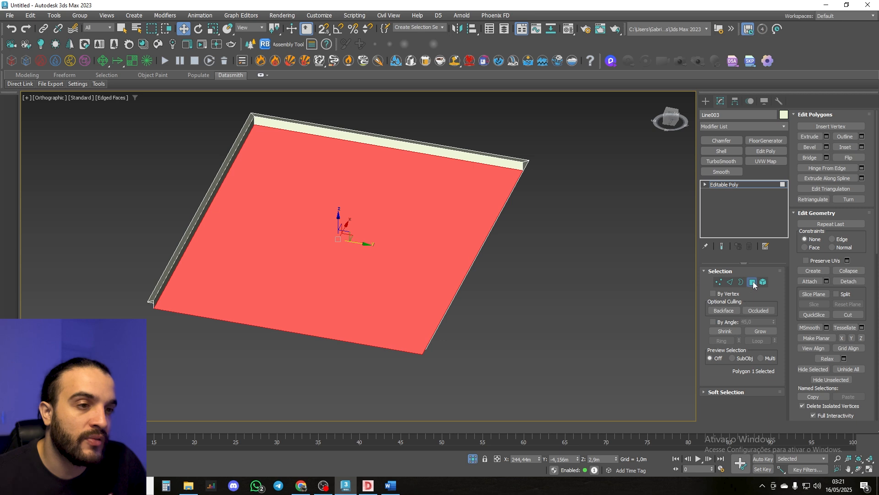
{"action": "left_click", "coordinate": [753, 282]}
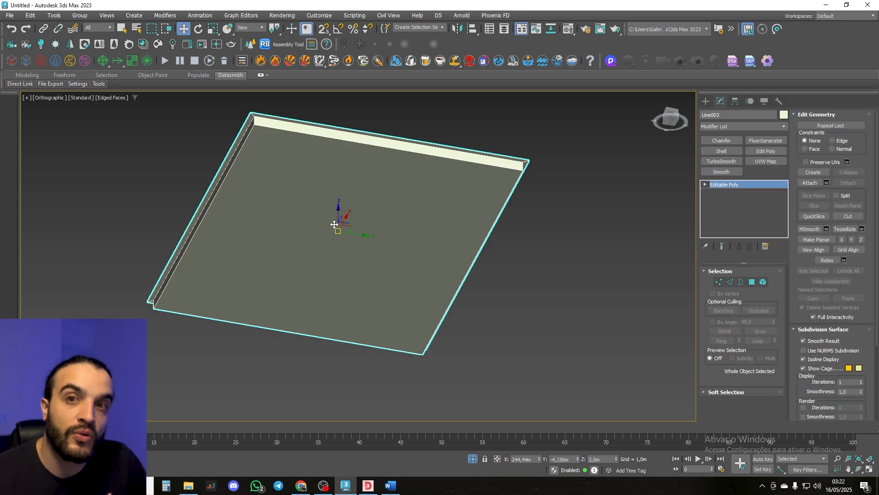
{"action": "left_click", "coordinate": [473, 459]}
Lower the ceiling inside the walls to a Z height of 2,6 m.
{"action": "middle_click_drag", "start_coordinate": [410, 328], "coordinate": [410, 297], "text": "alt"}
{"action": "scroll", "coordinate": [376, 285], "scroll_direction": "up", "scroll_amount": 4}
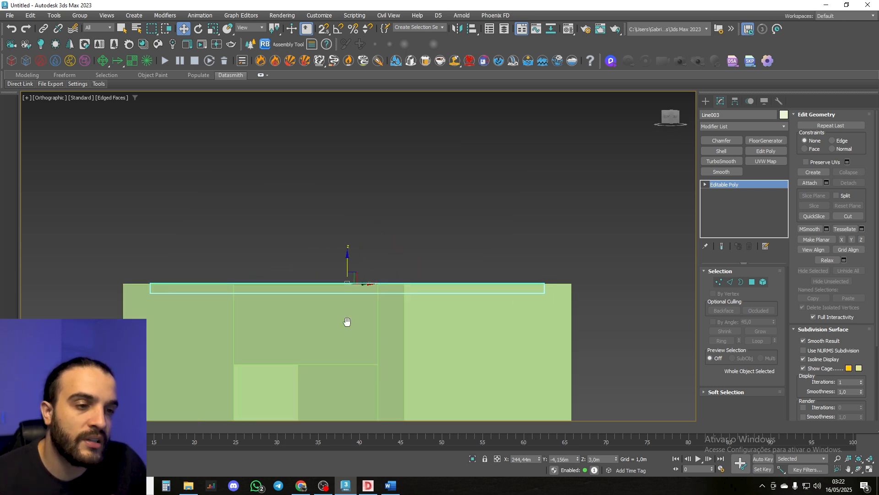
{"action": "middle_click_drag", "start_coordinate": [347, 320], "coordinate": [385, 234], "text": "alt"}
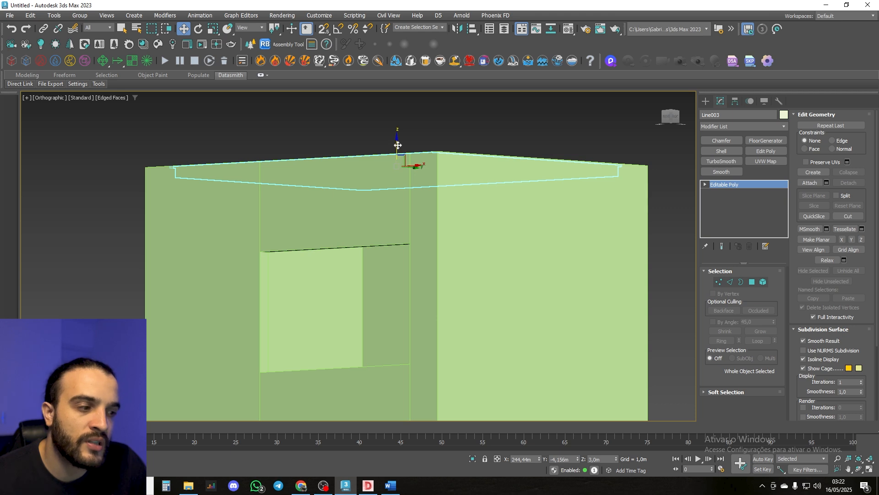
{"action": "left_click_drag", "start_coordinate": [399, 143], "coordinate": [423, 223]}
{"action": "middle_click_drag", "start_coordinate": [423, 222], "coordinate": [450, 227], "text": "alt"}
{"action": "key", "text": "f"}
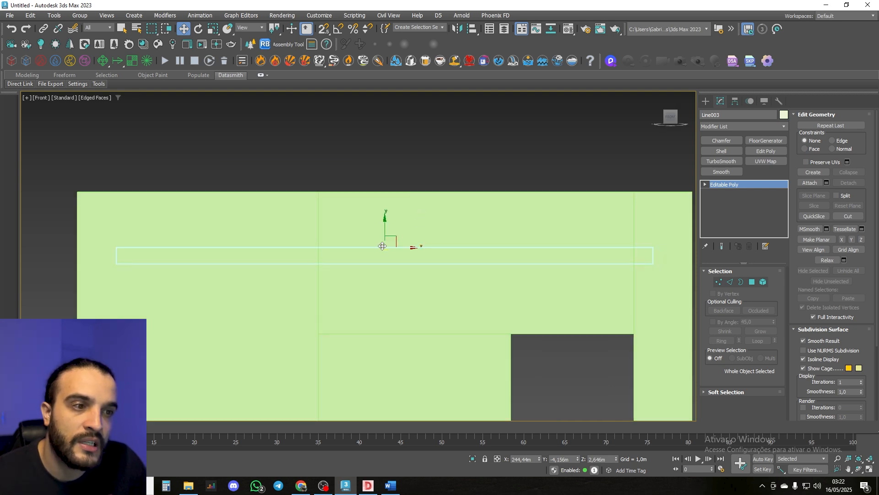
{"action": "middle_click_drag", "start_coordinate": [441, 301], "coordinate": [393, 221]}
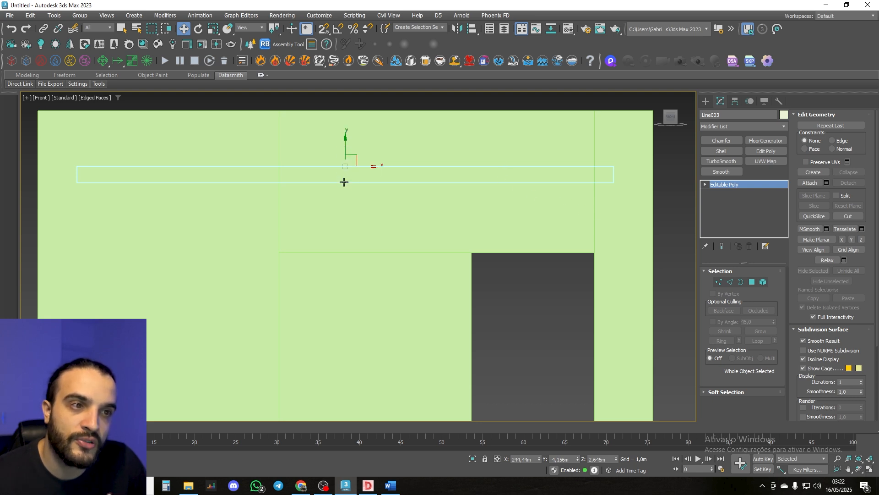
{"action": "double_click", "coordinate": [600, 458]}
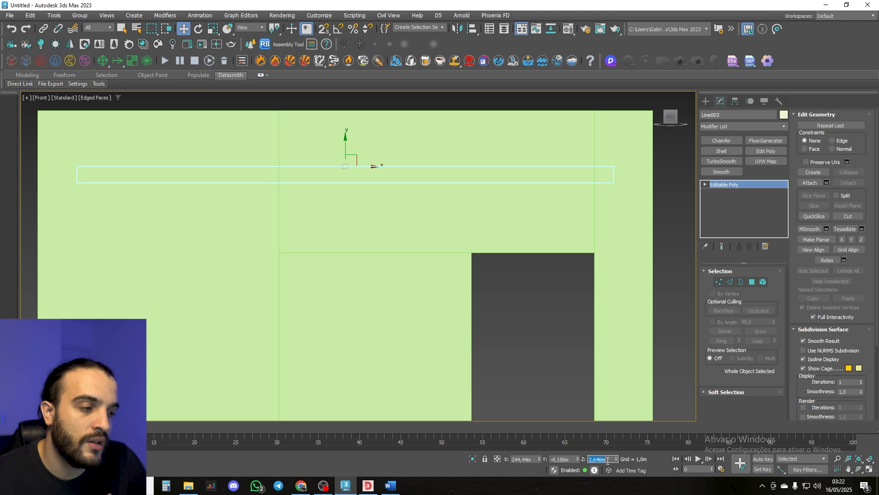
{"action": "type", "text": "2,6"}
{"action": "key", "text": "Return"}
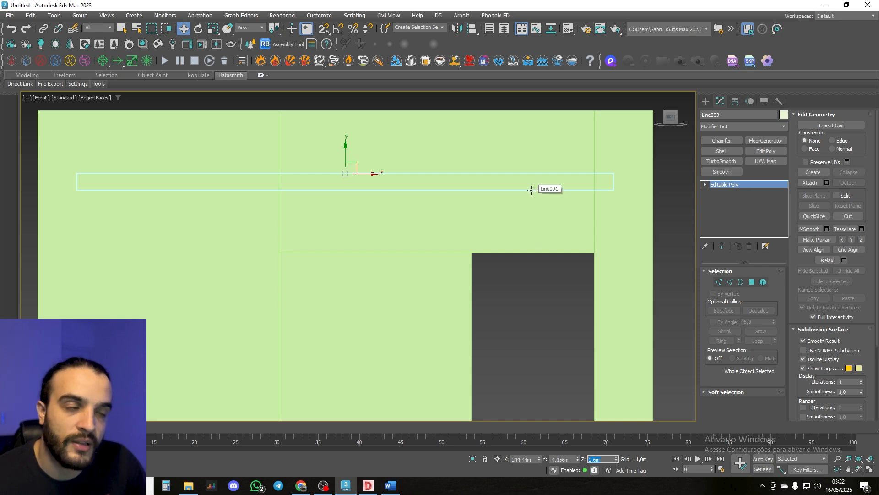
Set the viewport's default lighting to 2 Default Lights so the faces seen from below are lit.
{"action": "middle_click_drag", "start_coordinate": [534, 218], "coordinate": [495, 227], "text": "alt"}
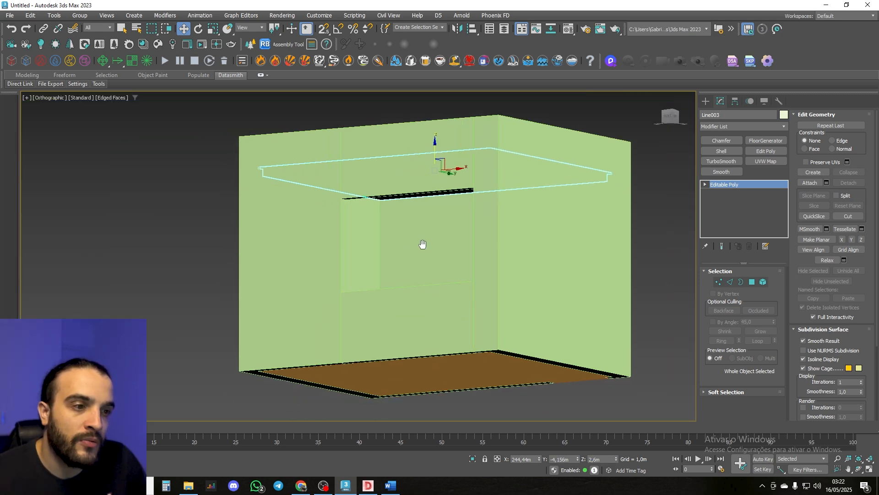
{"action": "middle_click_drag", "start_coordinate": [421, 245], "coordinate": [520, 181]}
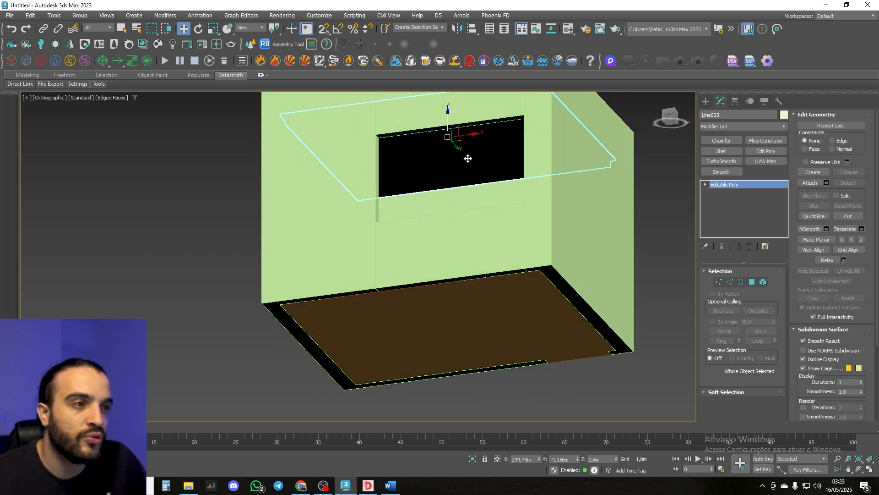
{"action": "middle_click_drag", "start_coordinate": [466, 177], "coordinate": [481, 159], "text": "alt"}
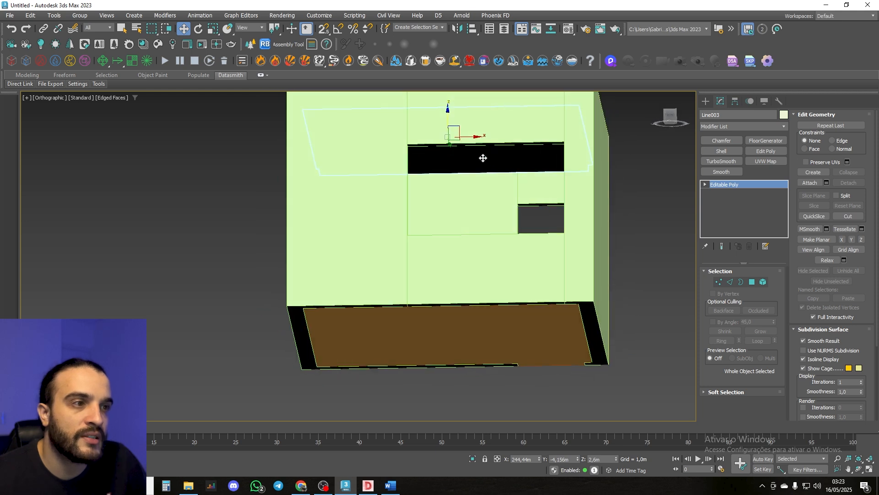
{"action": "left_click", "coordinate": [108, 98]}
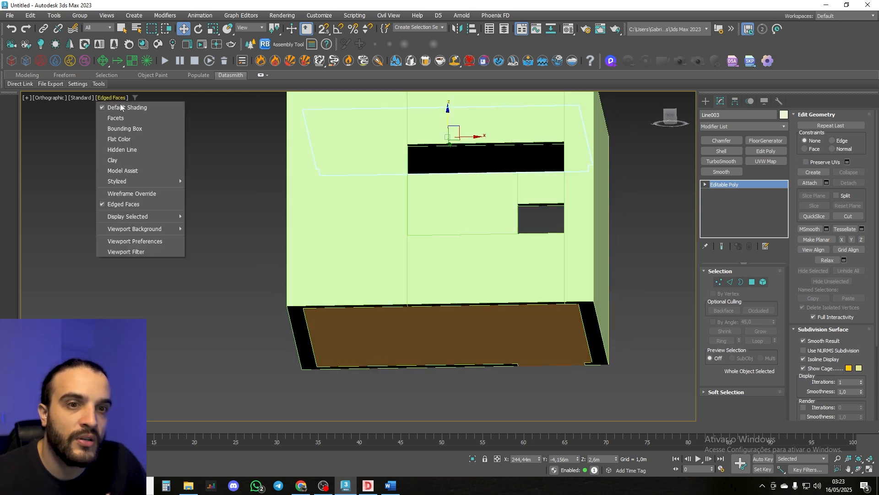
{"action": "left_click", "coordinate": [128, 244]}
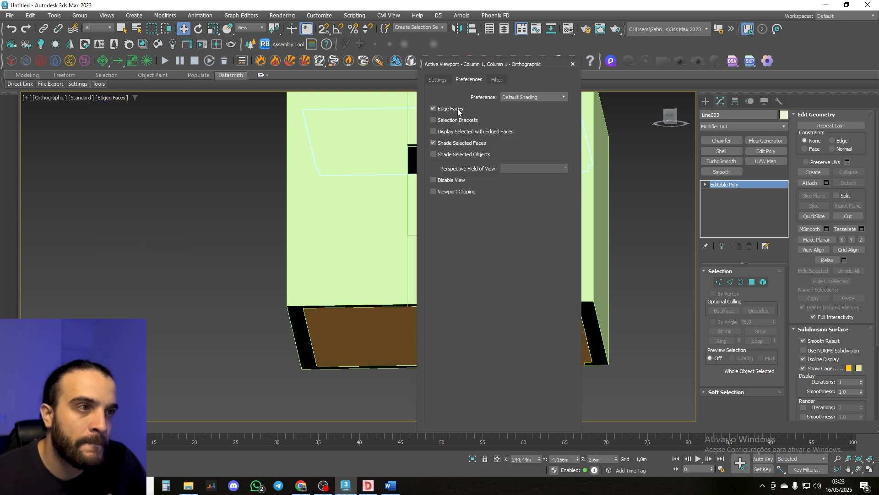
{"action": "left_click", "coordinate": [437, 79]}
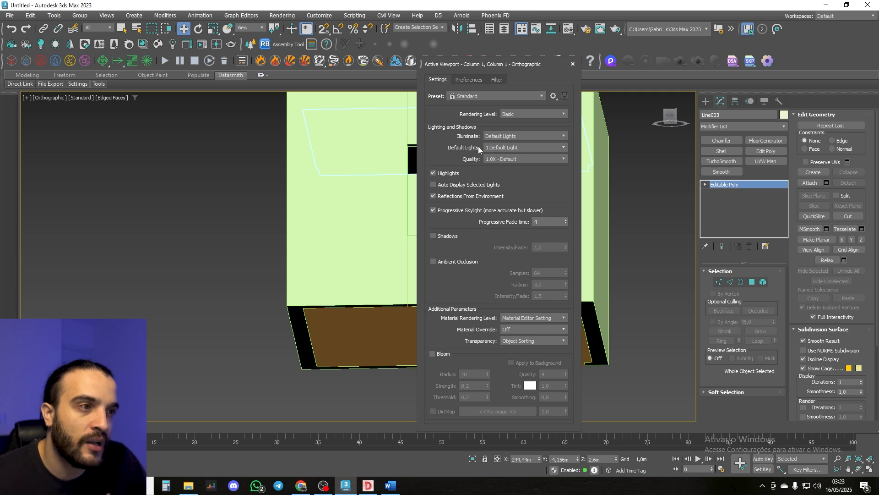
{"action": "left_click", "coordinate": [502, 146]}
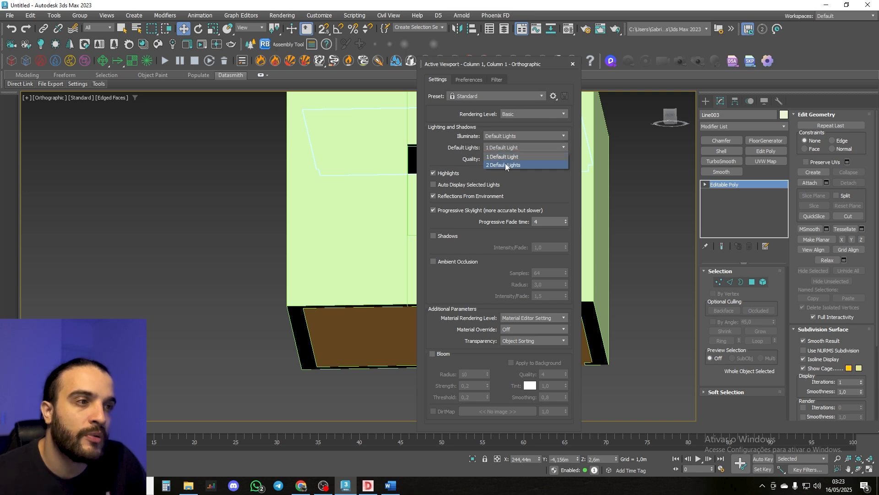
{"action": "left_click", "coordinate": [506, 163]}
{"action": "left_click", "coordinate": [573, 66]}
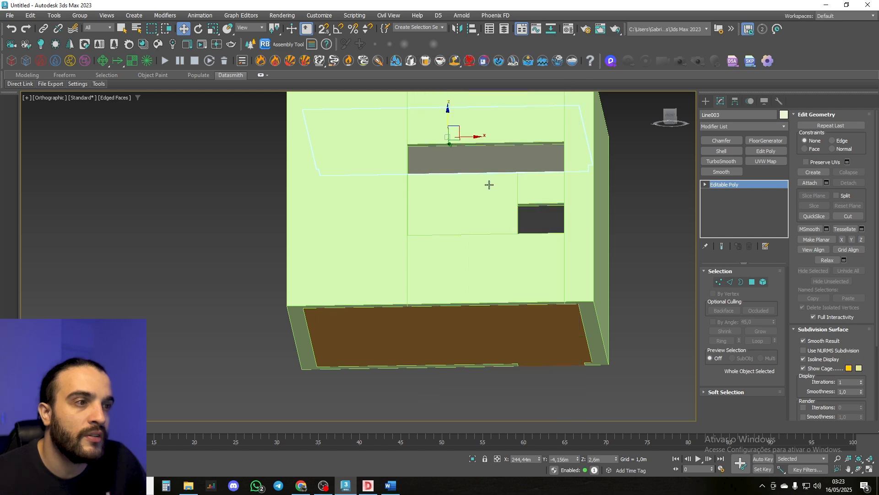
Examine the room from several sides, checking the lowered ceiling, the window and door openings and the floor.
{"action": "mouse_move", "coordinate": [488, 184]}
{"action": "middle_mouse_down", "text": "alt"}
{"action": "mouse_move", "coordinate": [496, 171]}
{"action": "mouse_move", "coordinate": [477, 157]}
{"action": "mouse_move", "coordinate": [498, 185]}
{"action": "mouse_move", "coordinate": [485, 191]}
{"action": "middle_mouse_up", "text": "alt"}
{"action": "middle_click_drag", "start_coordinate": [457, 144], "coordinate": [433, 264], "text": "alt"}
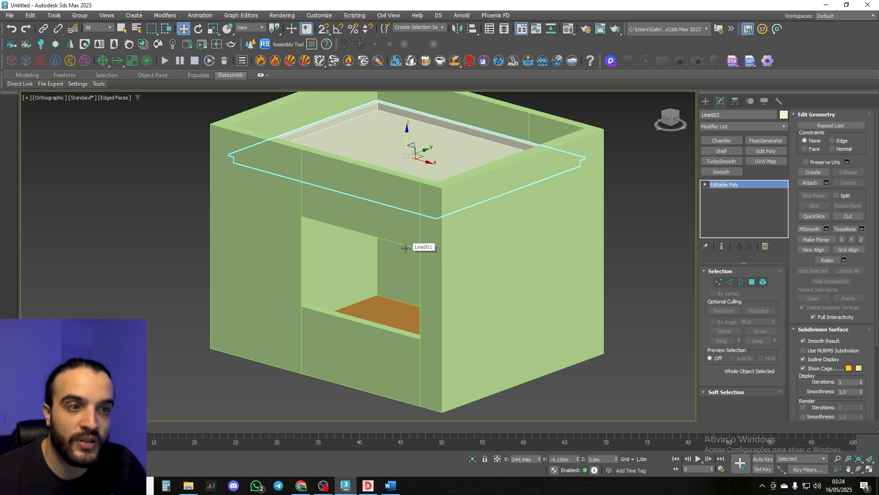
{"action": "middle_click_drag", "start_coordinate": [391, 250], "coordinate": [436, 279], "text": "alt"}
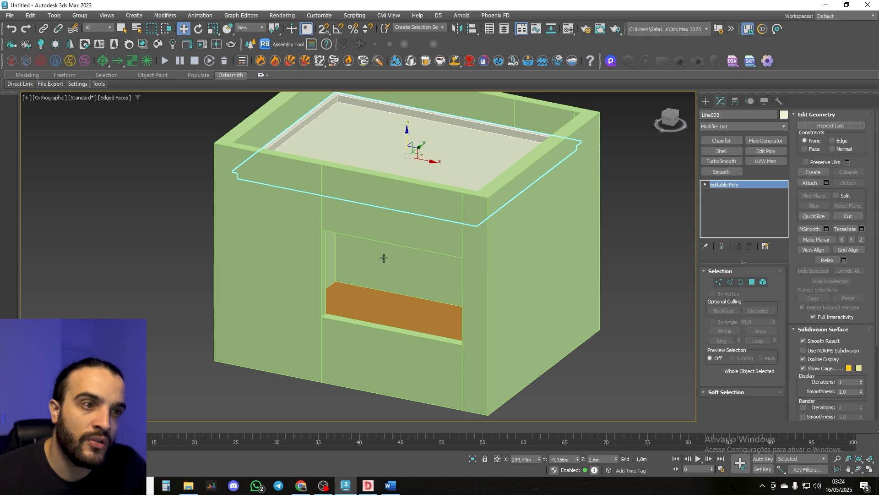
{"action": "mouse_move", "coordinate": [419, 222]}
{"action": "middle_mouse_down", "text": "alt"}
{"action": "mouse_move", "coordinate": [418, 203]}
{"action": "mouse_move", "coordinate": [438, 213]}
{"action": "mouse_move", "coordinate": [399, 219]}
{"action": "mouse_move", "coordinate": [484, 226]}
{"action": "mouse_move", "coordinate": [434, 221]}
{"action": "middle_mouse_up", "text": "alt"}
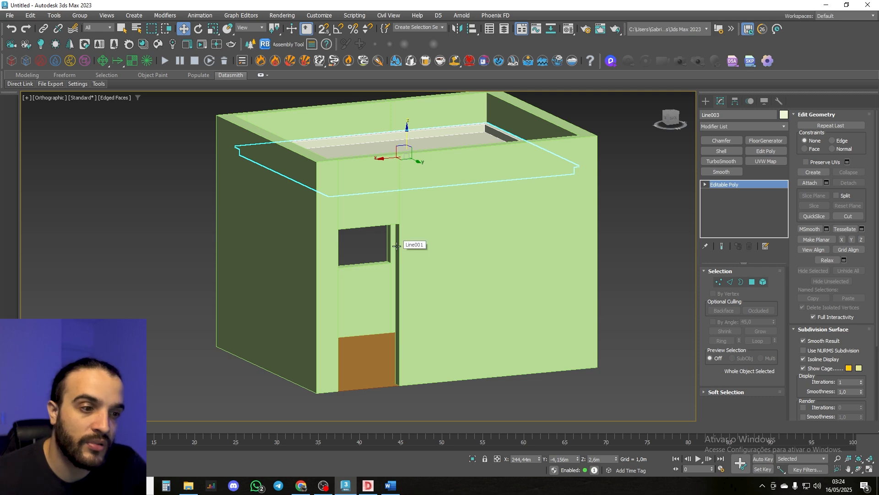
{"action": "middle_click_drag", "start_coordinate": [387, 260], "coordinate": [511, 261], "text": "alt"}
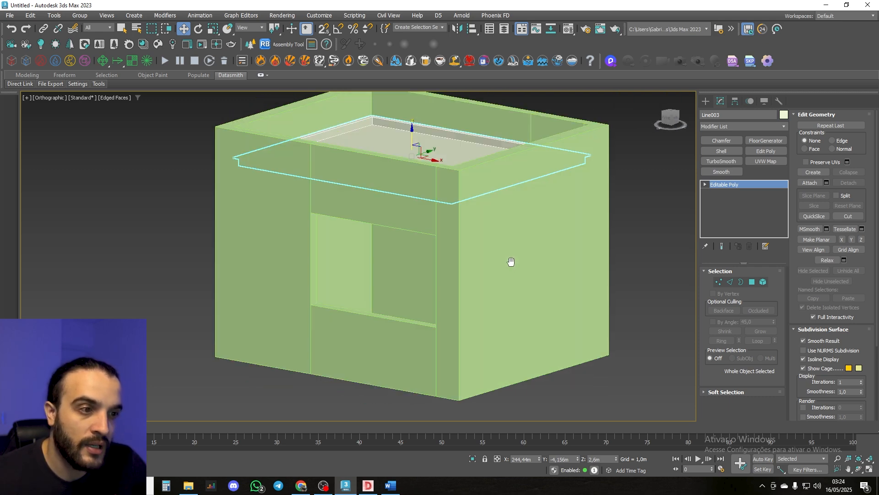
{"action": "middle_click_drag", "start_coordinate": [407, 324], "coordinate": [371, 288], "text": "alt"}
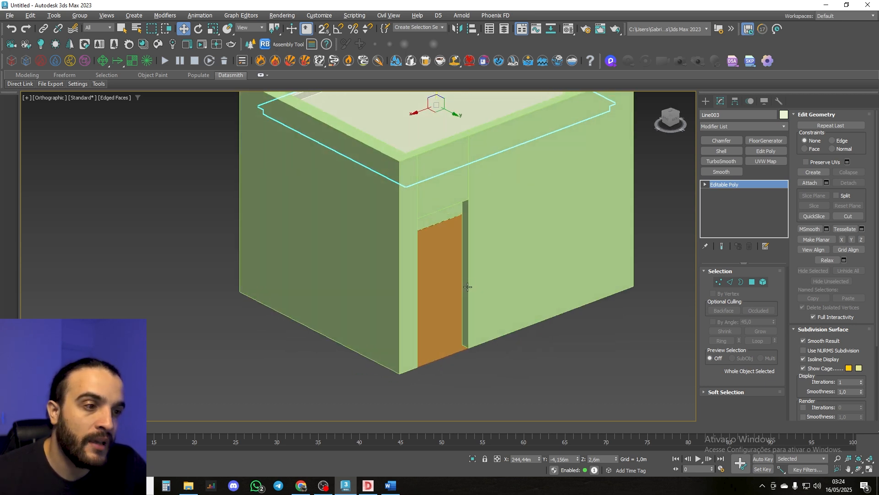
{"action": "middle_click_drag", "start_coordinate": [388, 240], "coordinate": [472, 237], "text": "alt"}
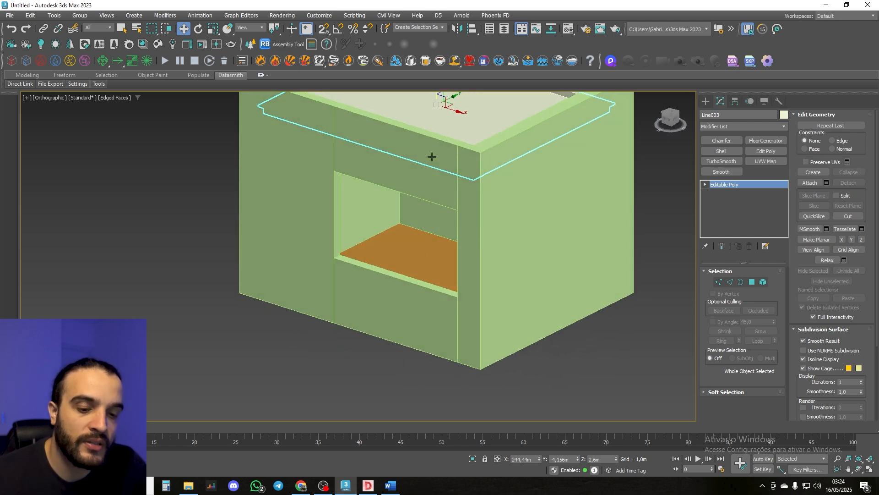
{"action": "middle_click_drag", "start_coordinate": [418, 161], "coordinate": [402, 226], "text": "alt"}
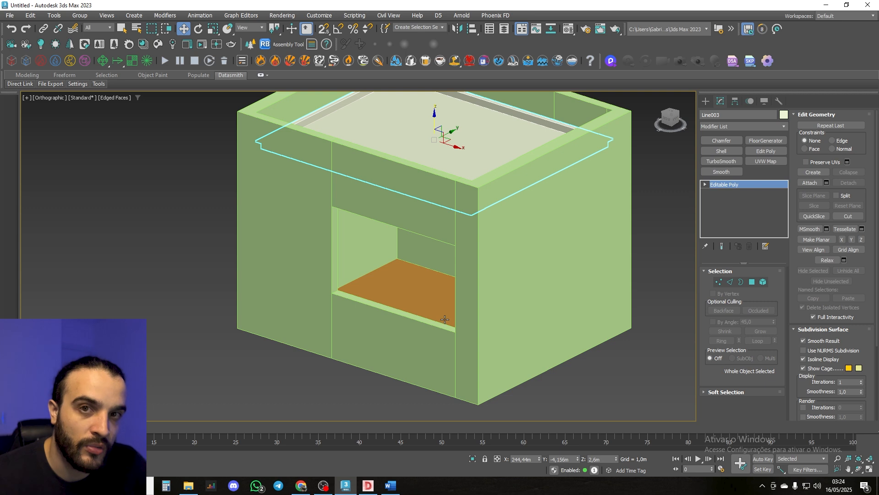
{"action": "middle_click_drag", "start_coordinate": [423, 212], "coordinate": [406, 250]}
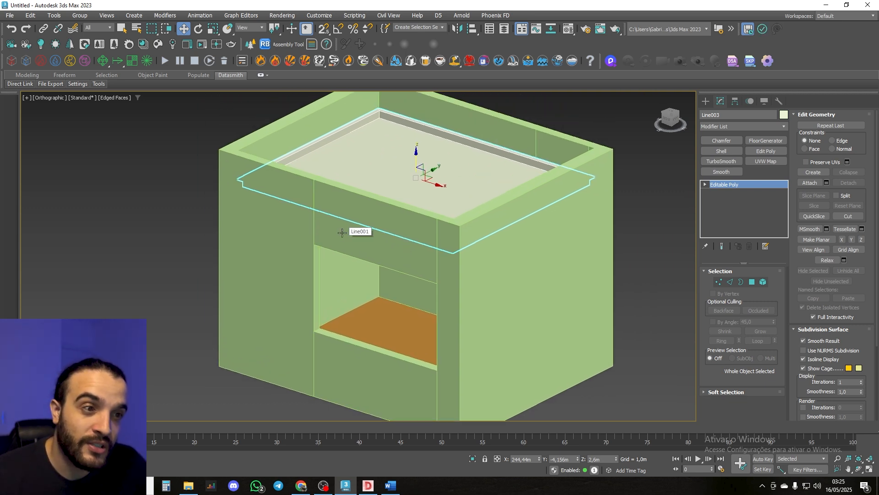
{"action": "middle_click_drag", "start_coordinate": [413, 276], "coordinate": [420, 257]}
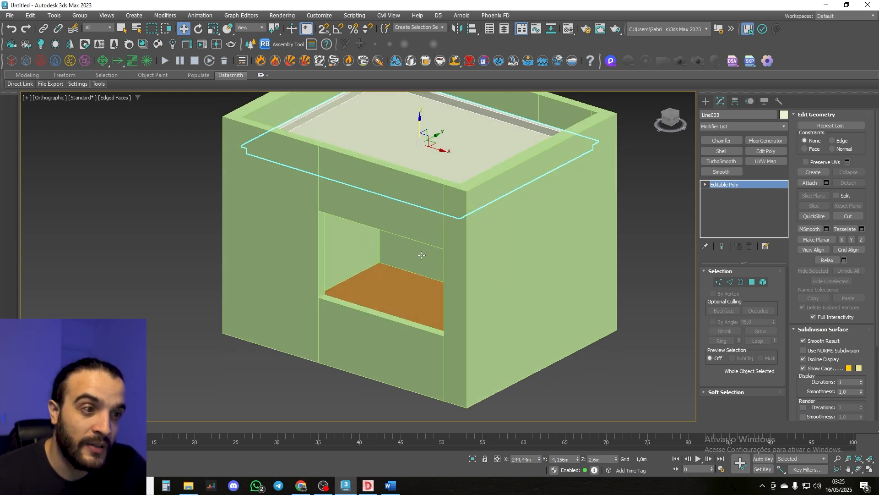
{"action": "middle_click_drag", "start_coordinate": [415, 247], "coordinate": [408, 257]}
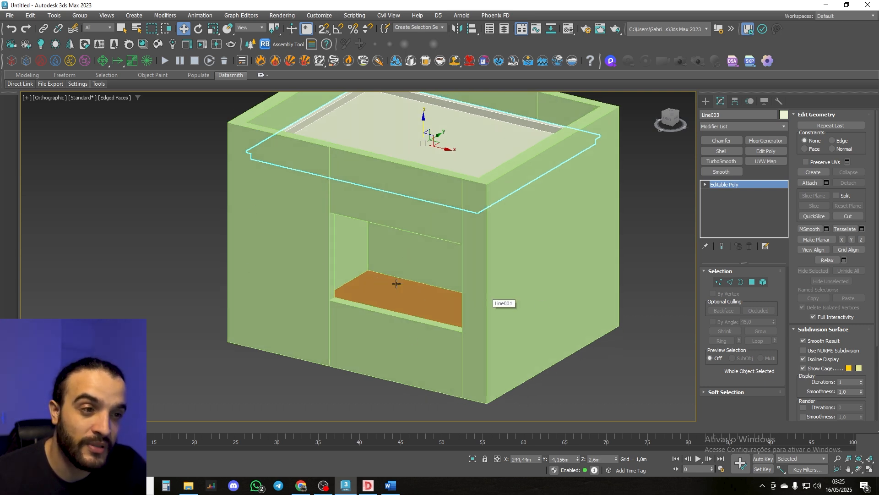
{"action": "middle_click_drag", "start_coordinate": [395, 261], "coordinate": [386, 263], "text": "alt"}
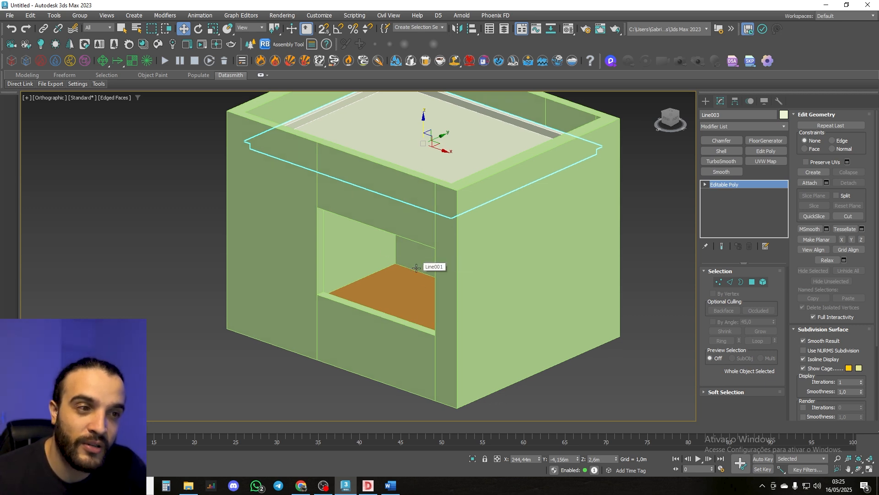
{"action": "middle_click_drag", "start_coordinate": [417, 268], "coordinate": [434, 290]}
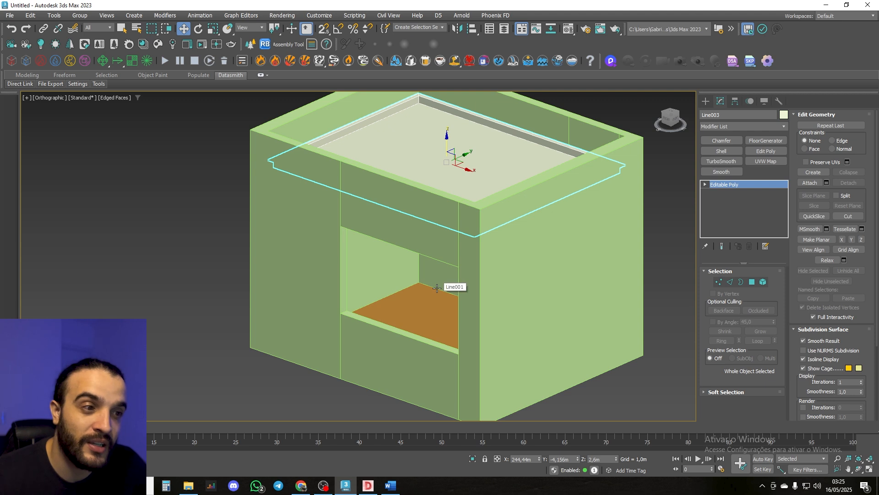
{"action": "middle_click_drag", "start_coordinate": [439, 287], "coordinate": [426, 281]}
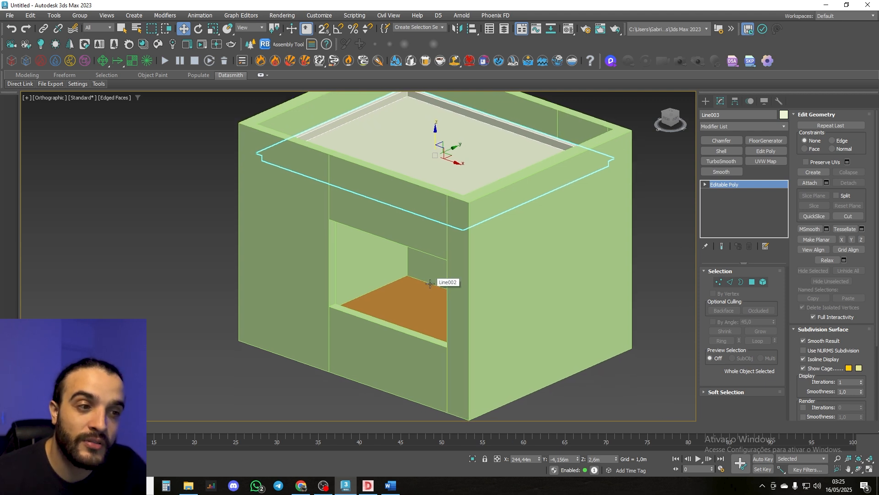
{"action": "middle_click_drag", "start_coordinate": [425, 285], "coordinate": [413, 286]}
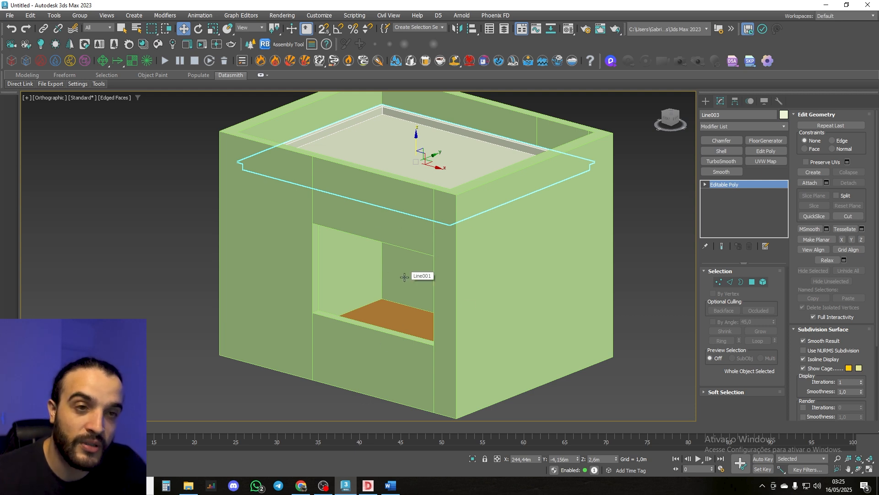
{"action": "mouse_move", "coordinate": [404, 274]}
{"action": "middle_mouse_down"}
{"action": "mouse_move", "coordinate": [423, 254]}
{"action": "mouse_move", "coordinate": [406, 279]}
{"action": "mouse_move", "coordinate": [414, 277]}
{"action": "middle_mouse_up"}
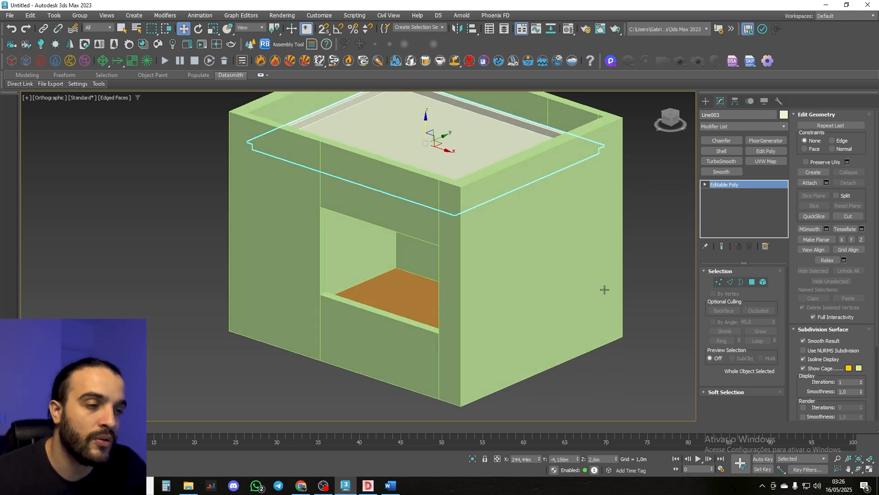